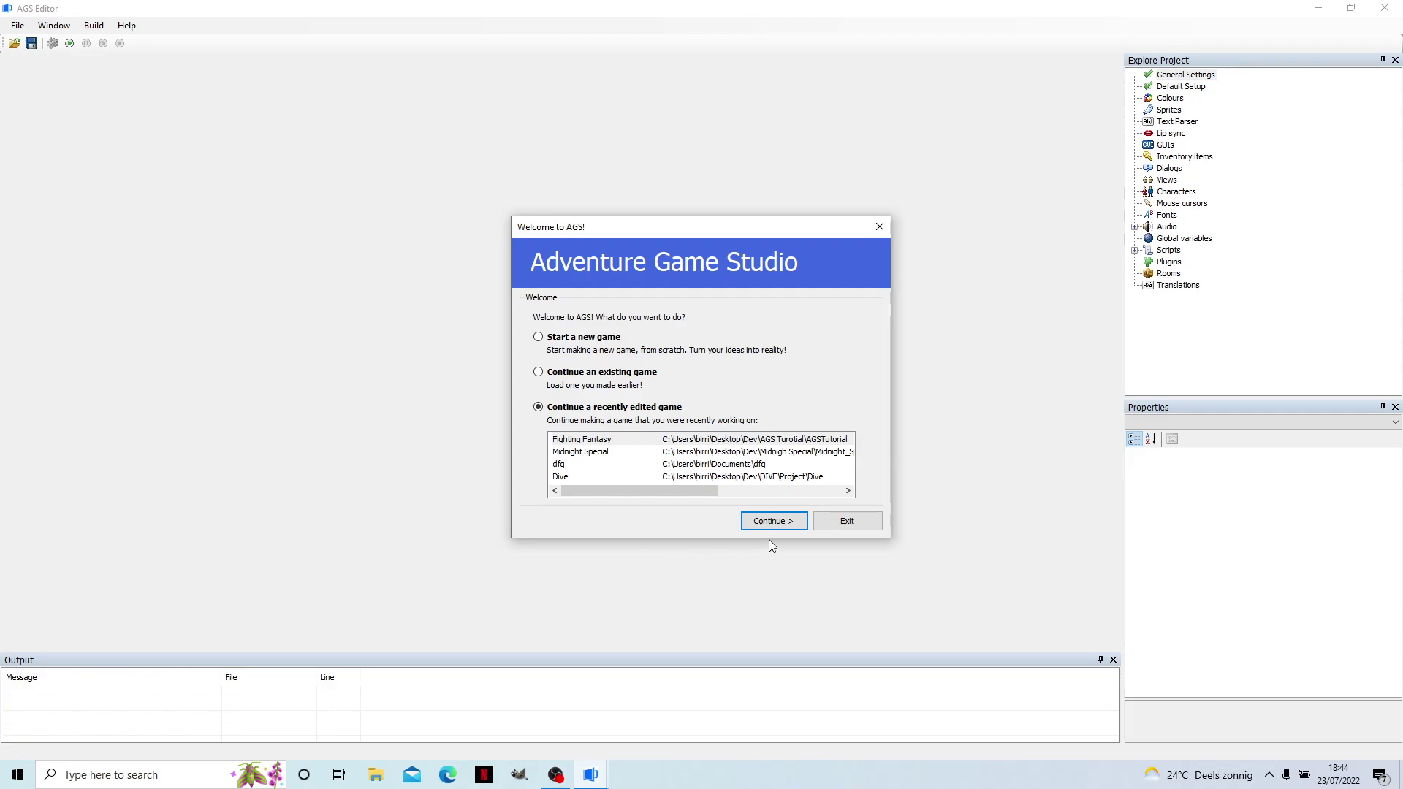
Continue the recently edited Fighting Fantasy project from the Welcome to AGS dialog.
click(769, 520)
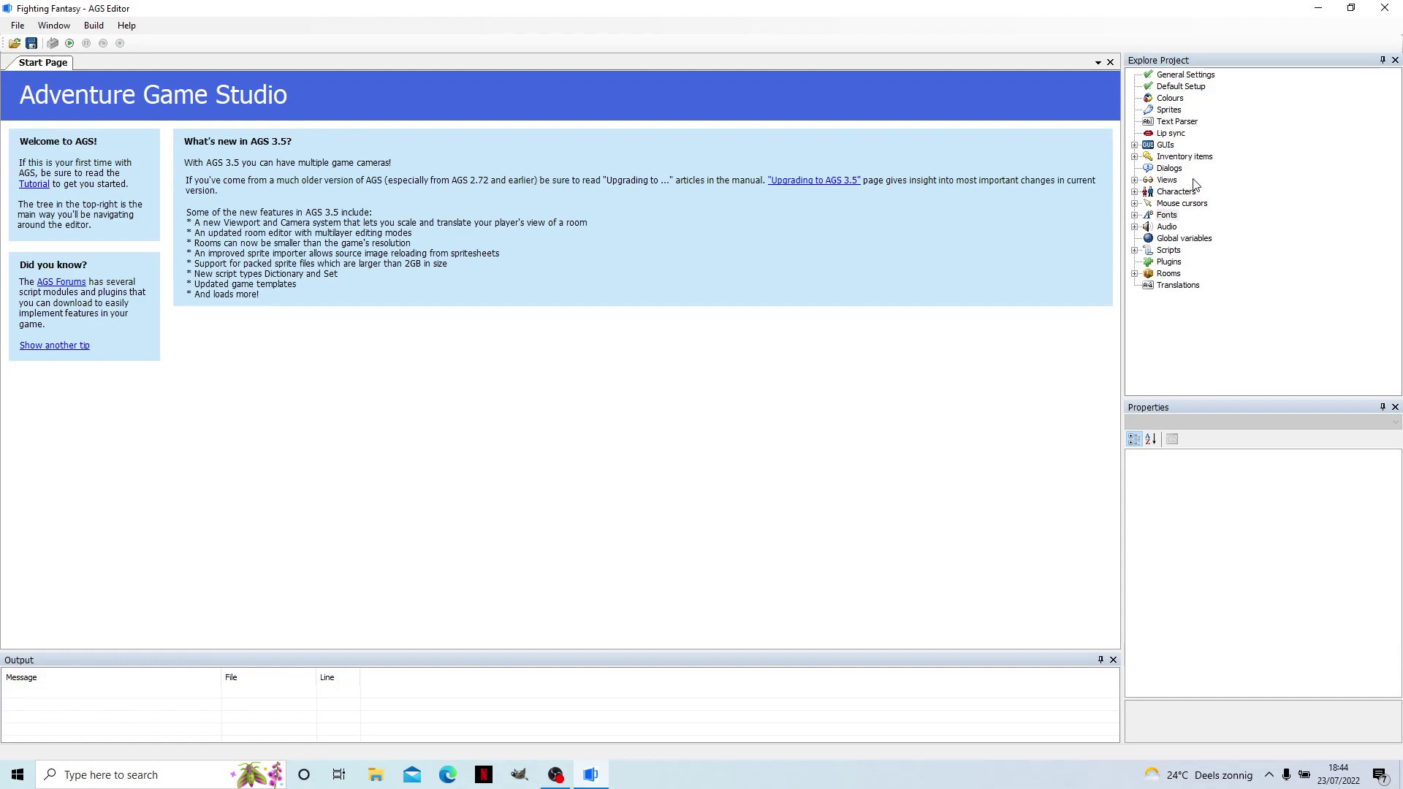
Create a new GUI with black background and border colours.
click(1135, 145)
right_click(1164, 146)
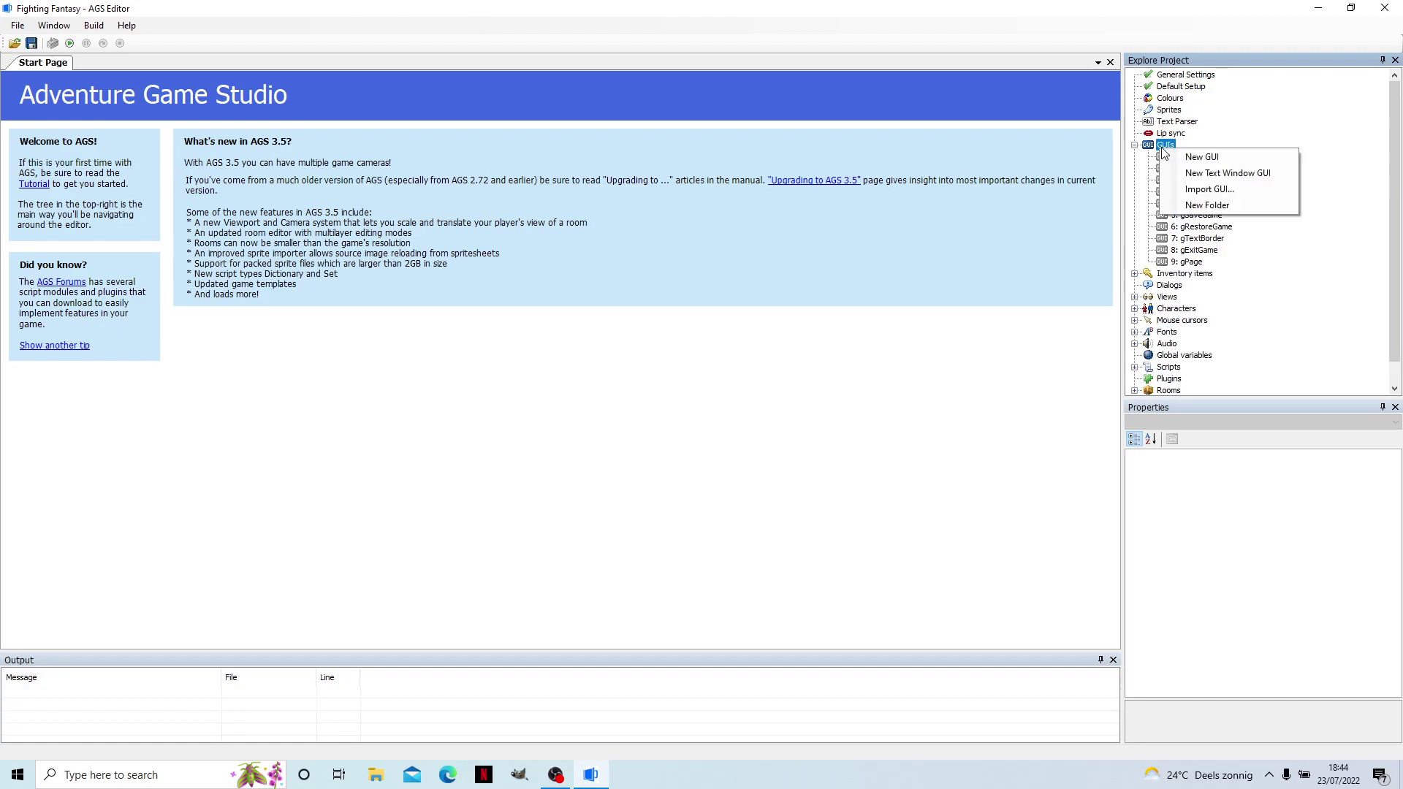
click(1226, 159)
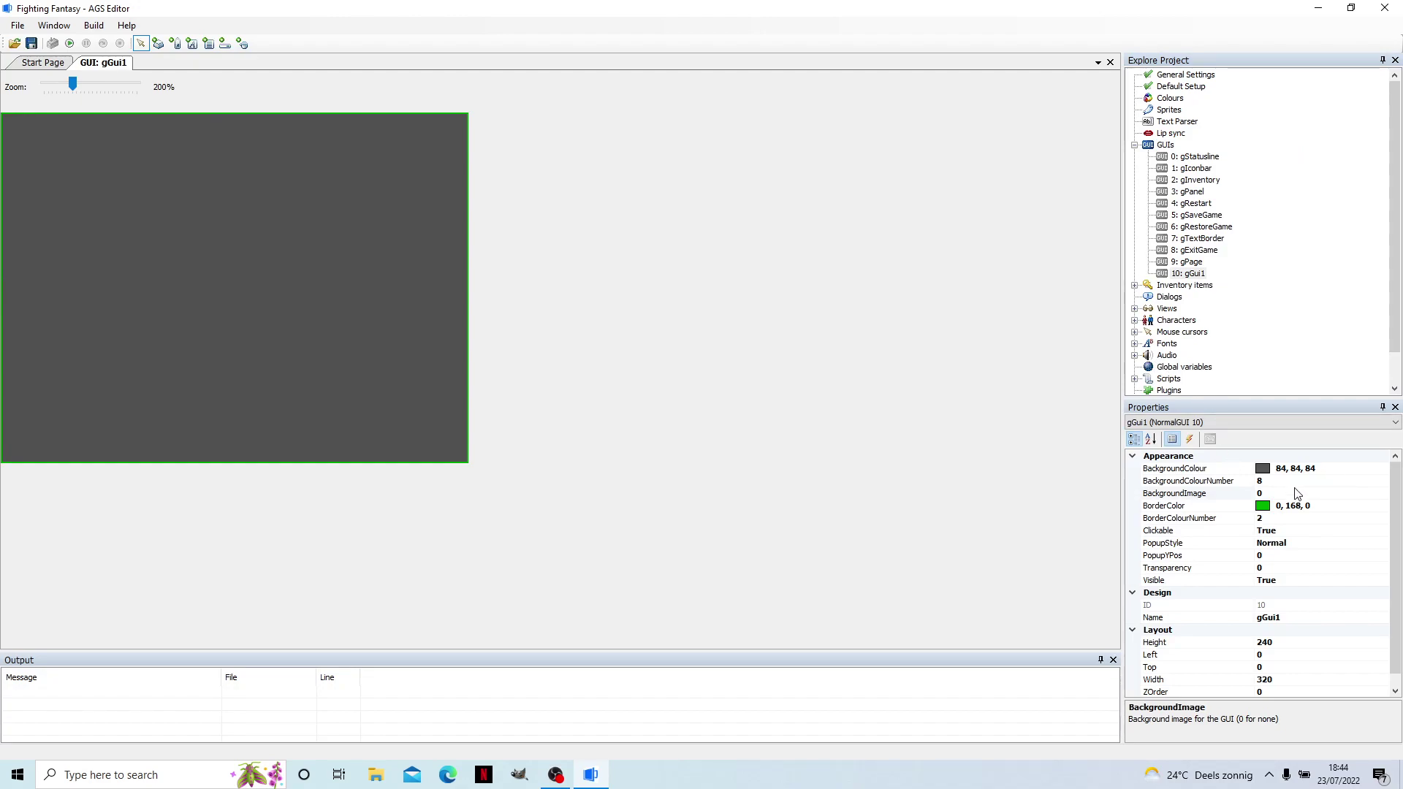
click(1315, 494)
click(1327, 469)
click(1383, 469)
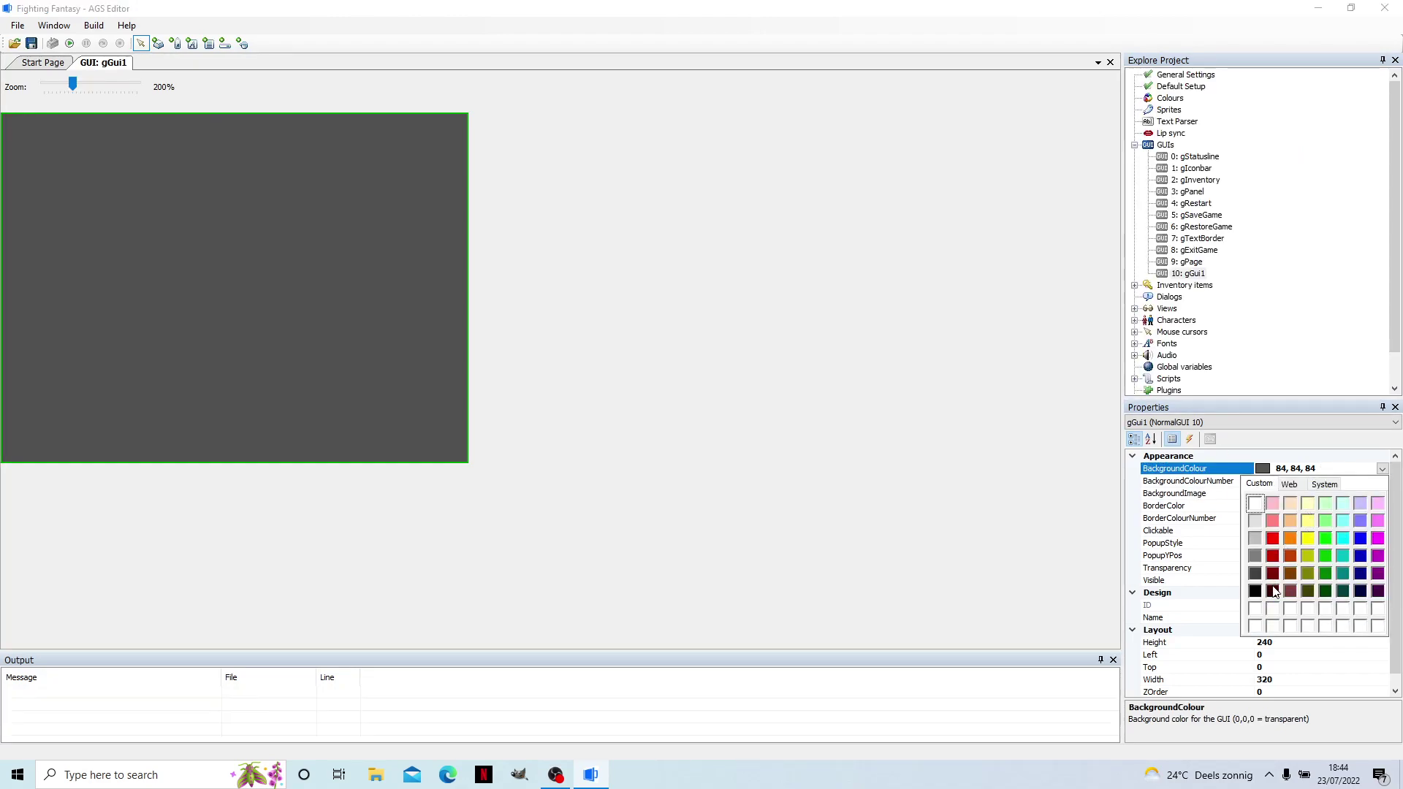
key(Escape)
click(1315, 506)
click(1383, 506)
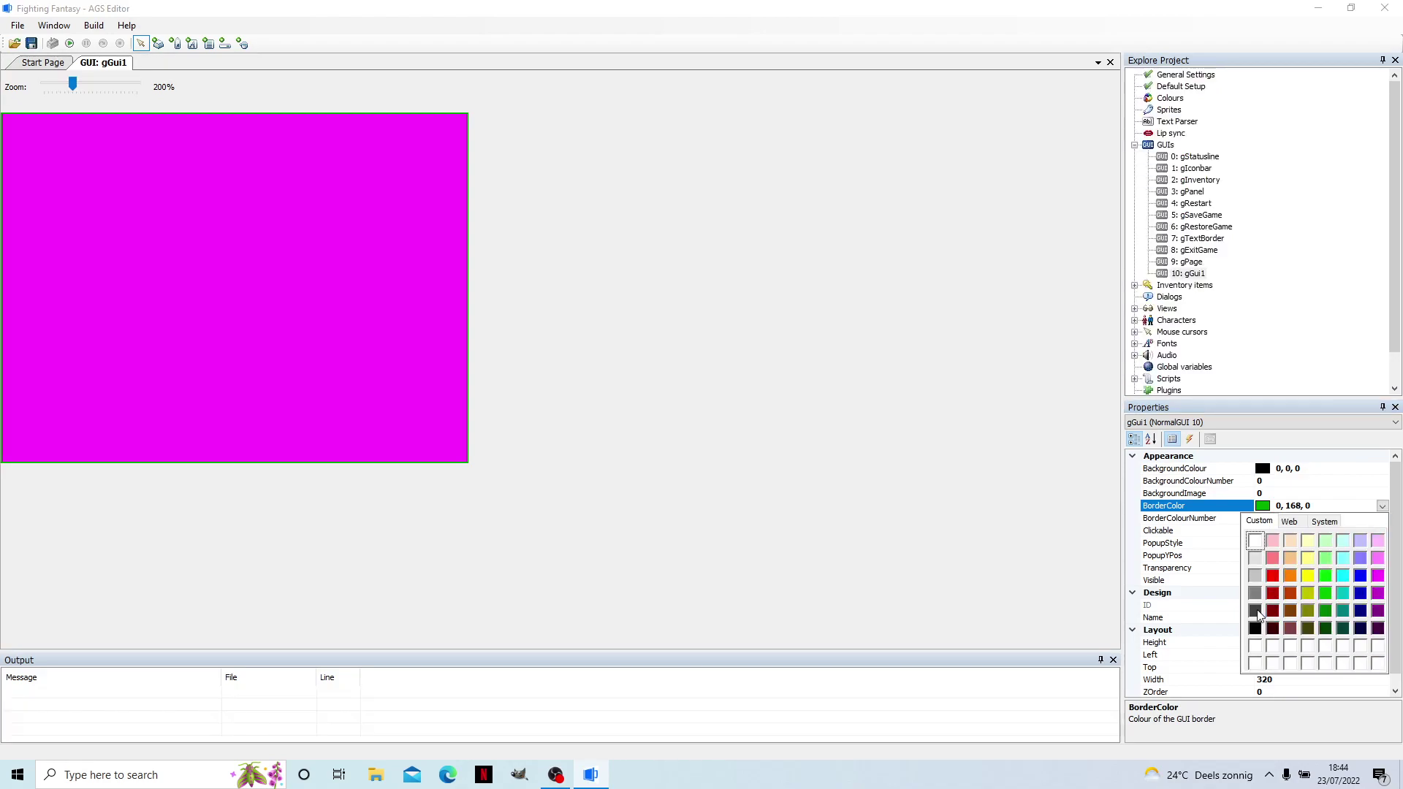
click(1256, 627)
Import CharacterCreation_design2.png without transparency and use sprite 5 as the GUI background image.
click(1290, 493)
click(1290, 481)
click(1290, 494)
click(1383, 494)
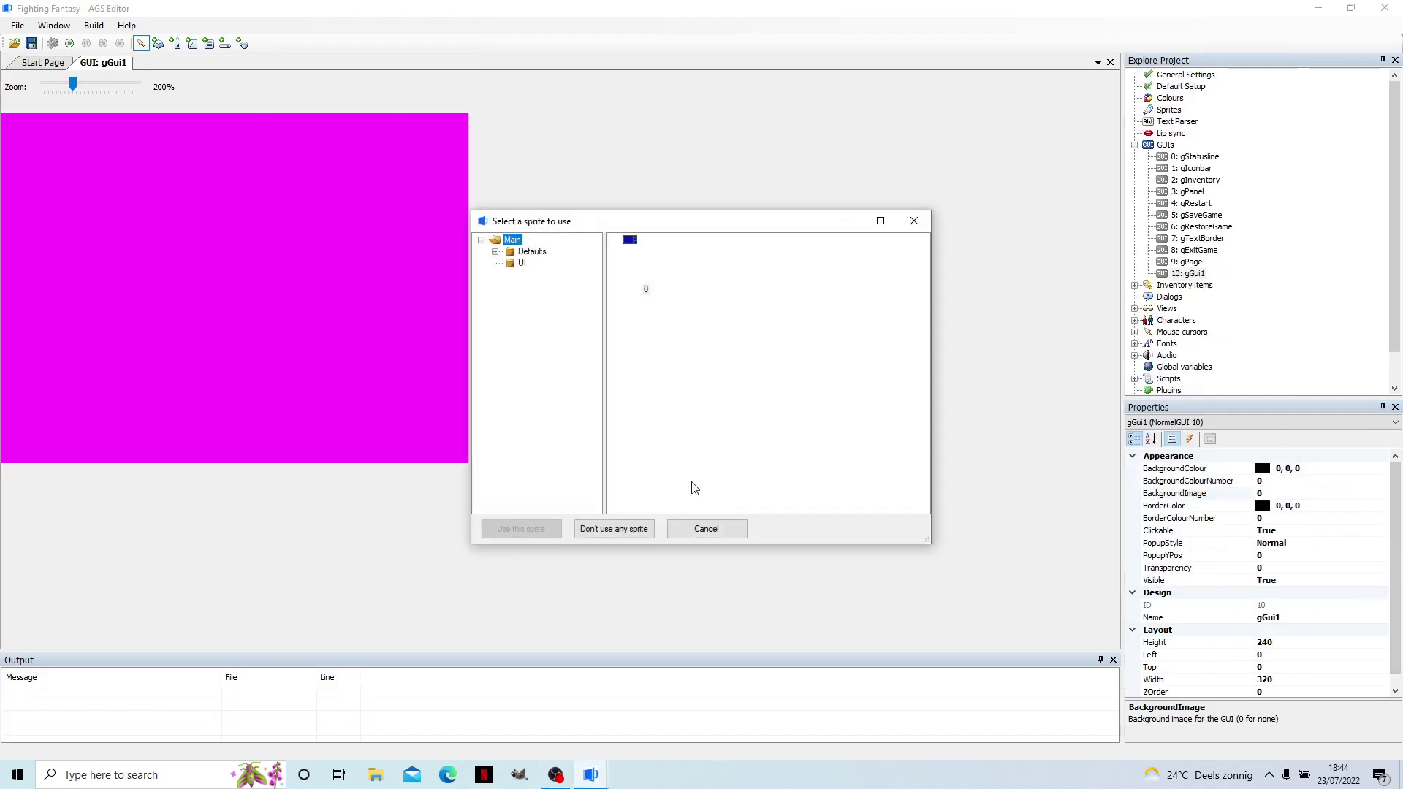
click(522, 263)
right_click(800, 400)
click(828, 410)
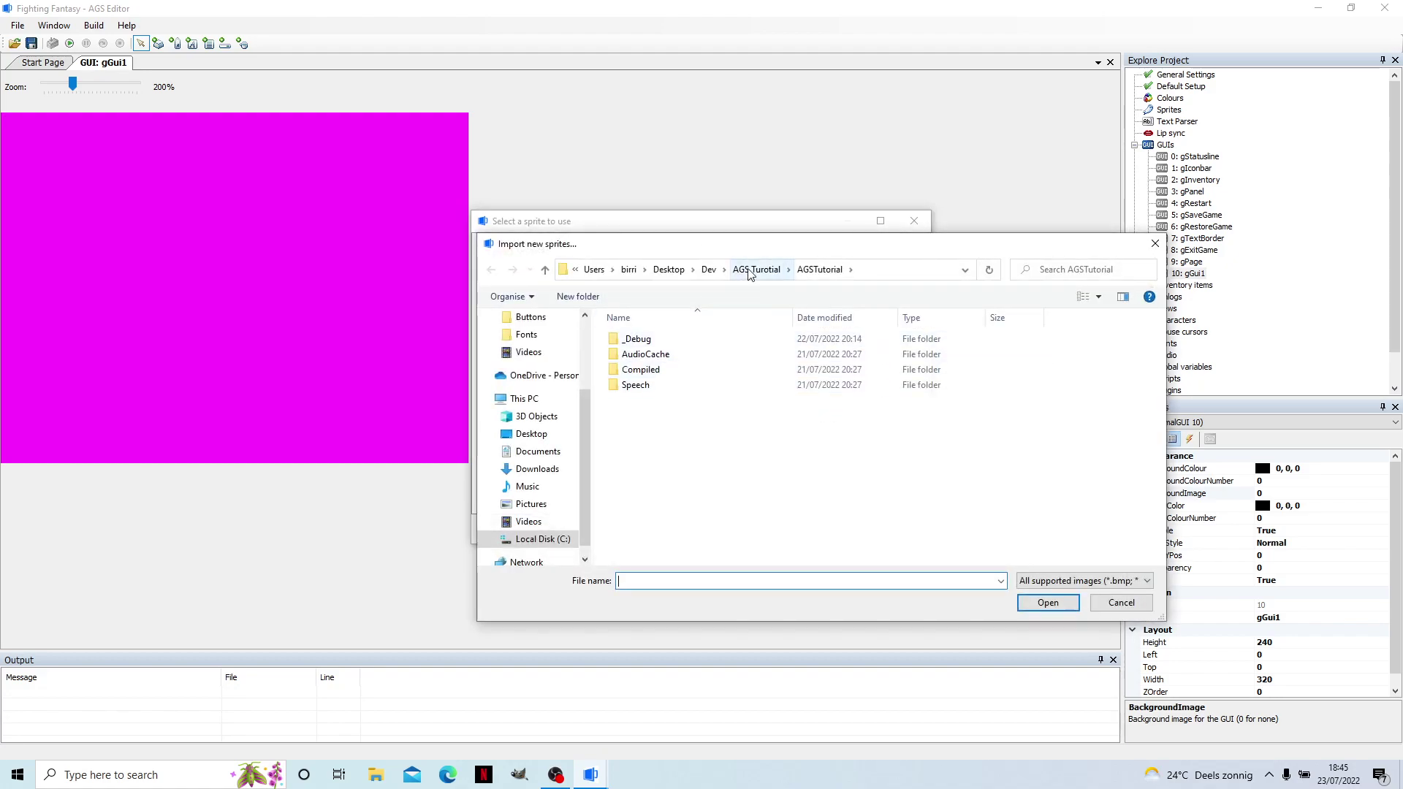
click(753, 269)
double_click(632, 354)
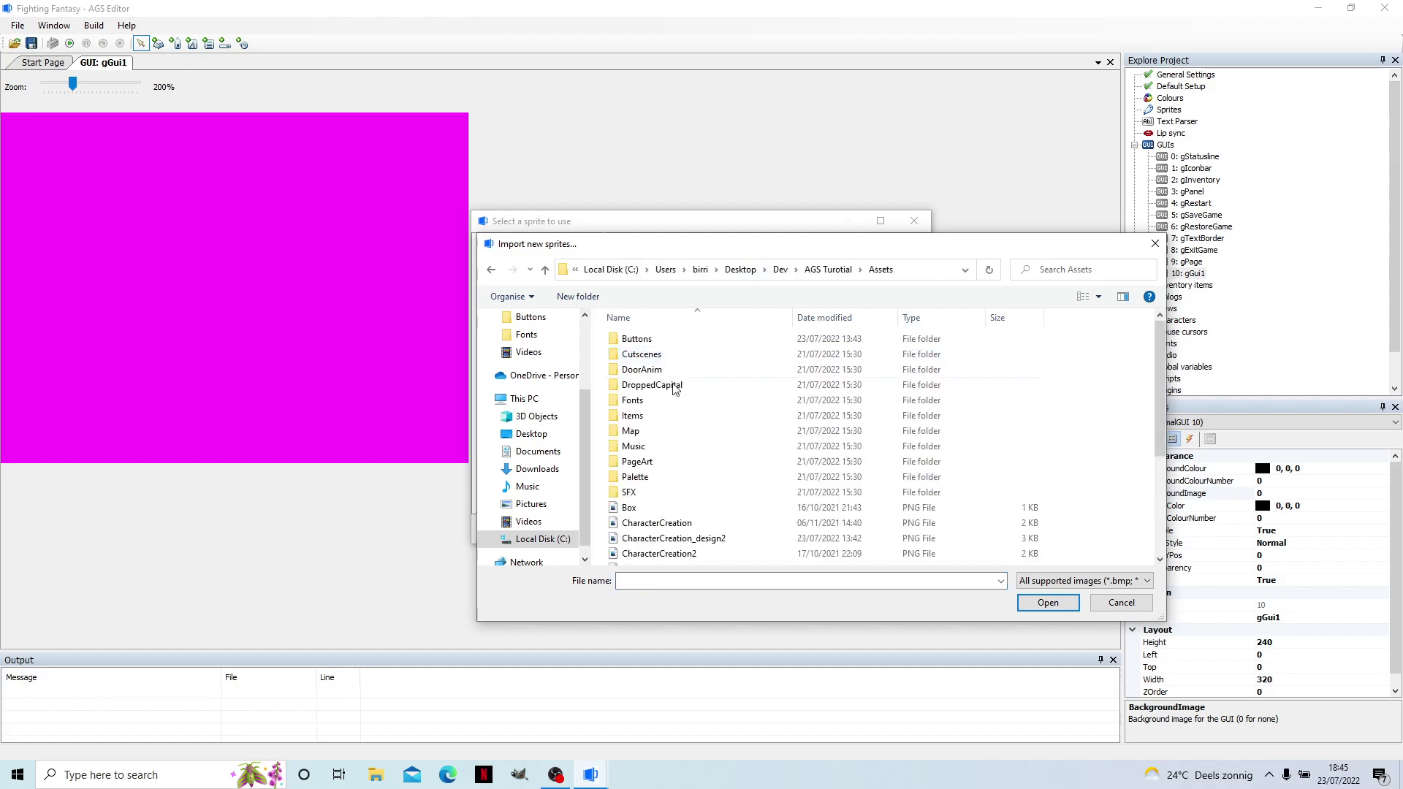
double_click(712, 539)
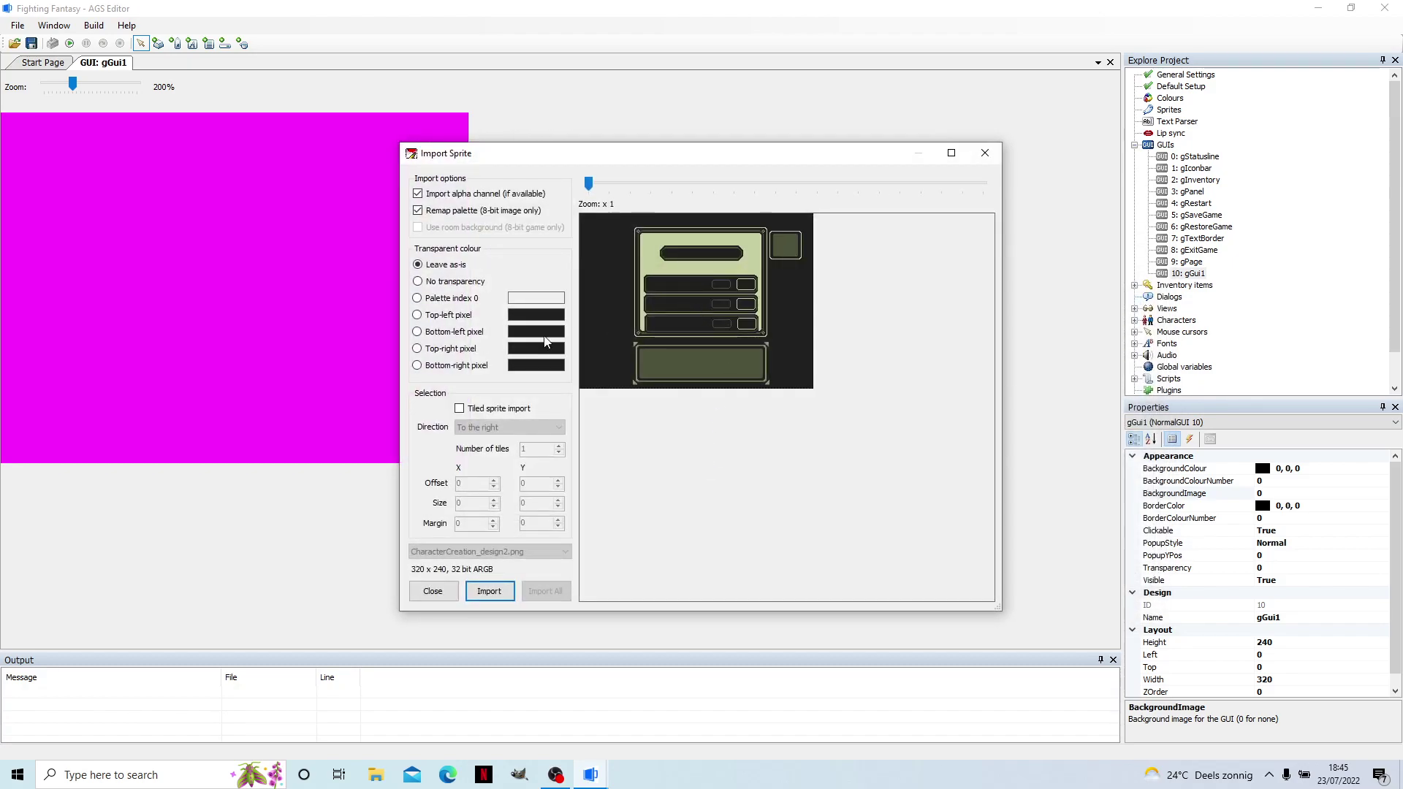
click(446, 284)
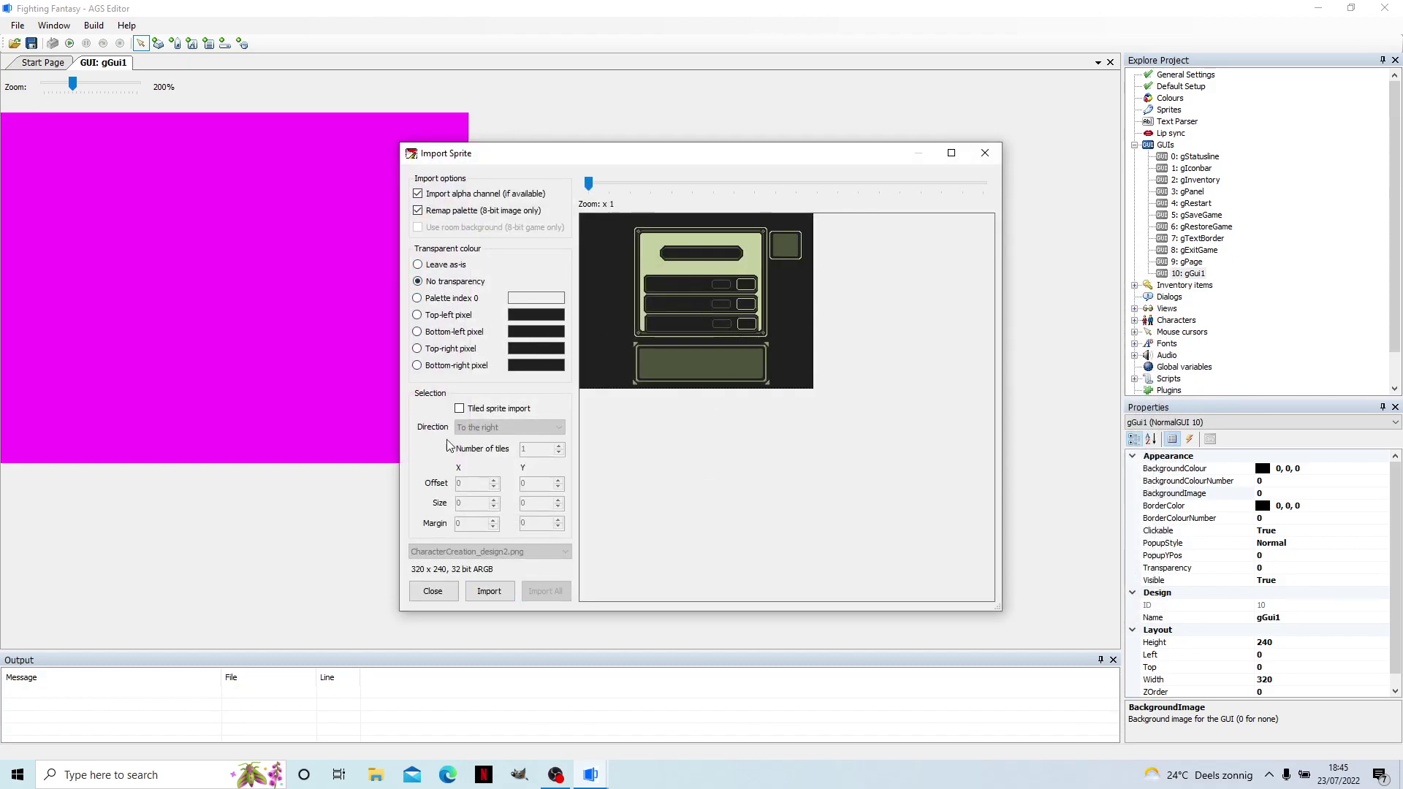
click(491, 590)
double_click(646, 327)
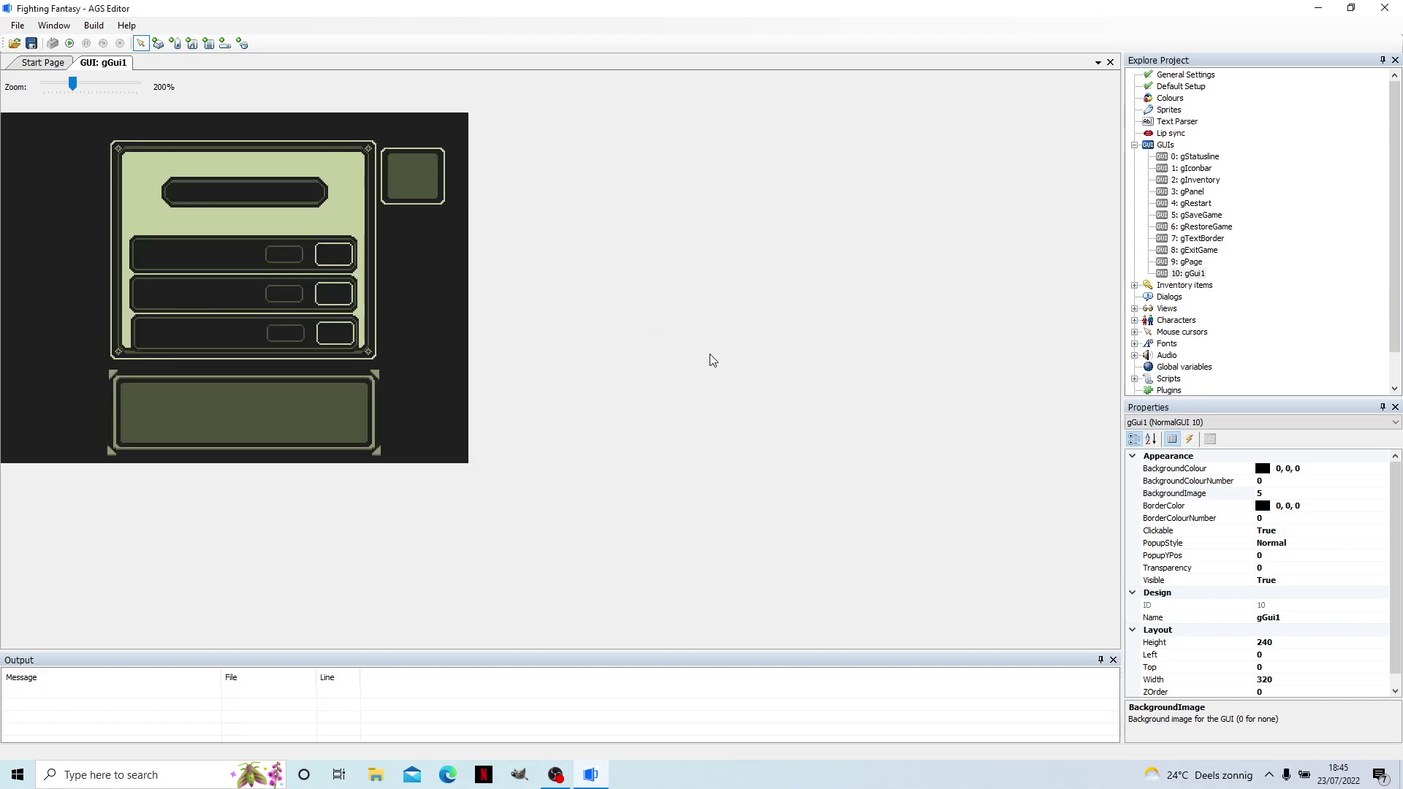
Create blank room 301 with 'Do not save state' ticked.
scroll(1140, 343, down, 1)
click(1146, 368)
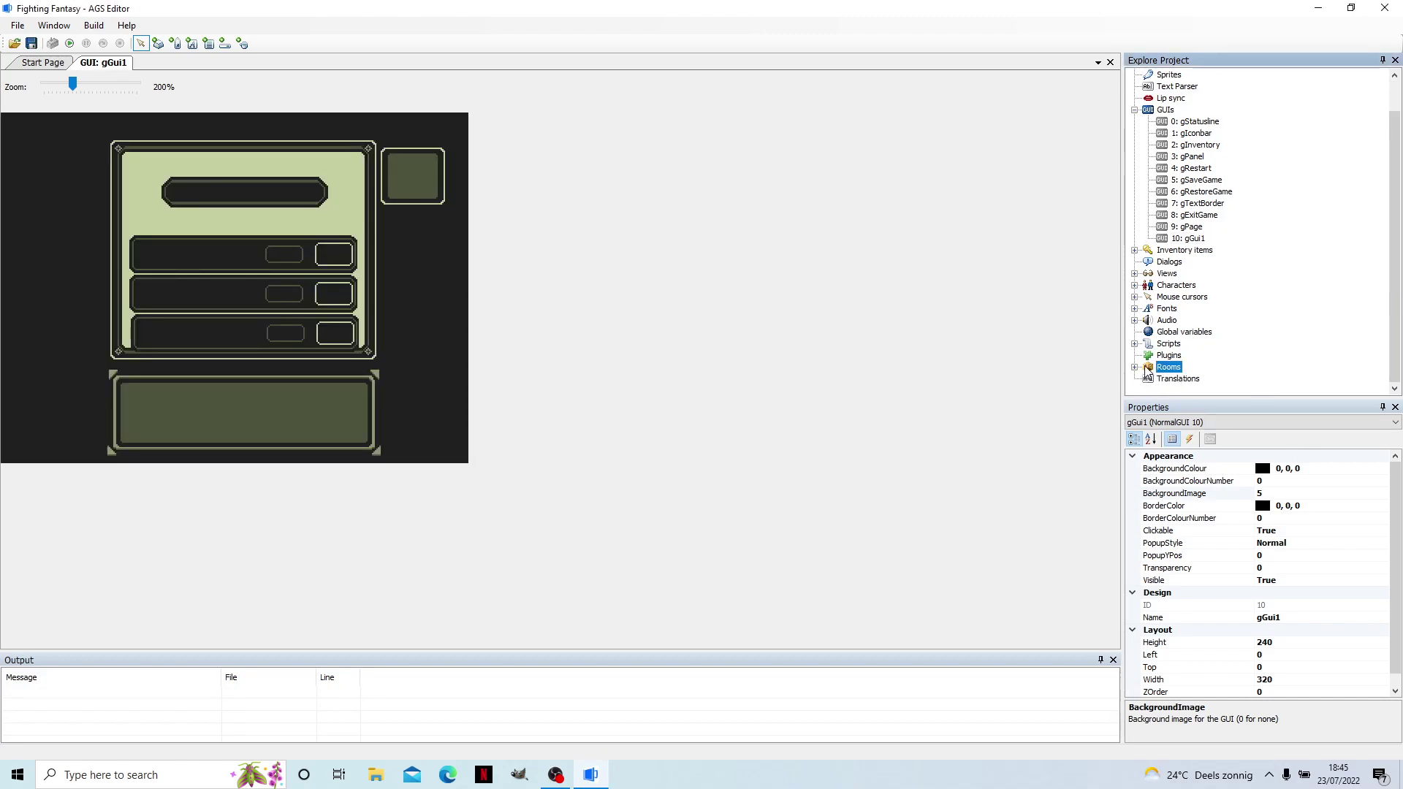
double_click(1147, 369)
right_click(1168, 368)
click(1191, 375)
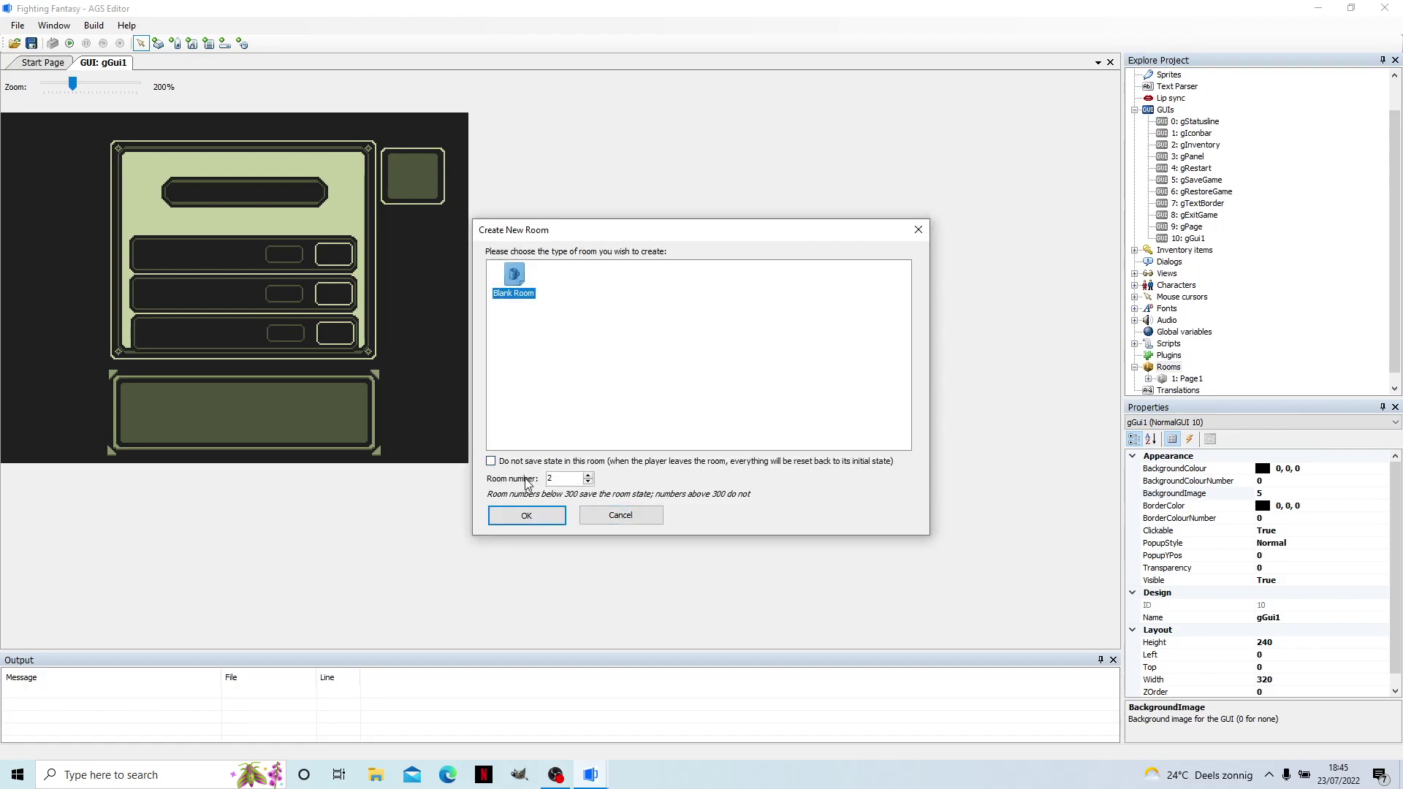
click(493, 462)
click(526, 516)
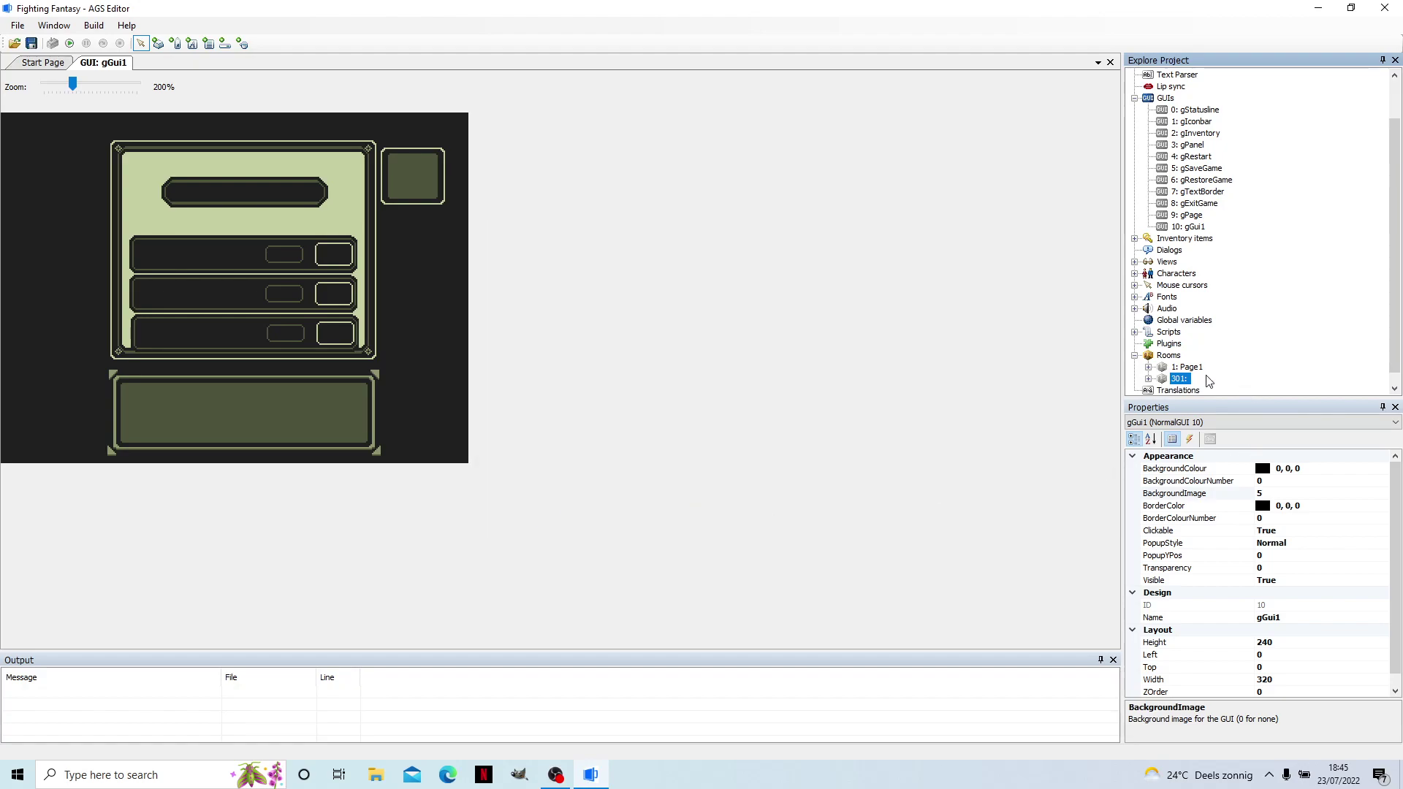
Set room 301's description to PlayerCreation1, save it, and close its editor.
double_click(1181, 379)
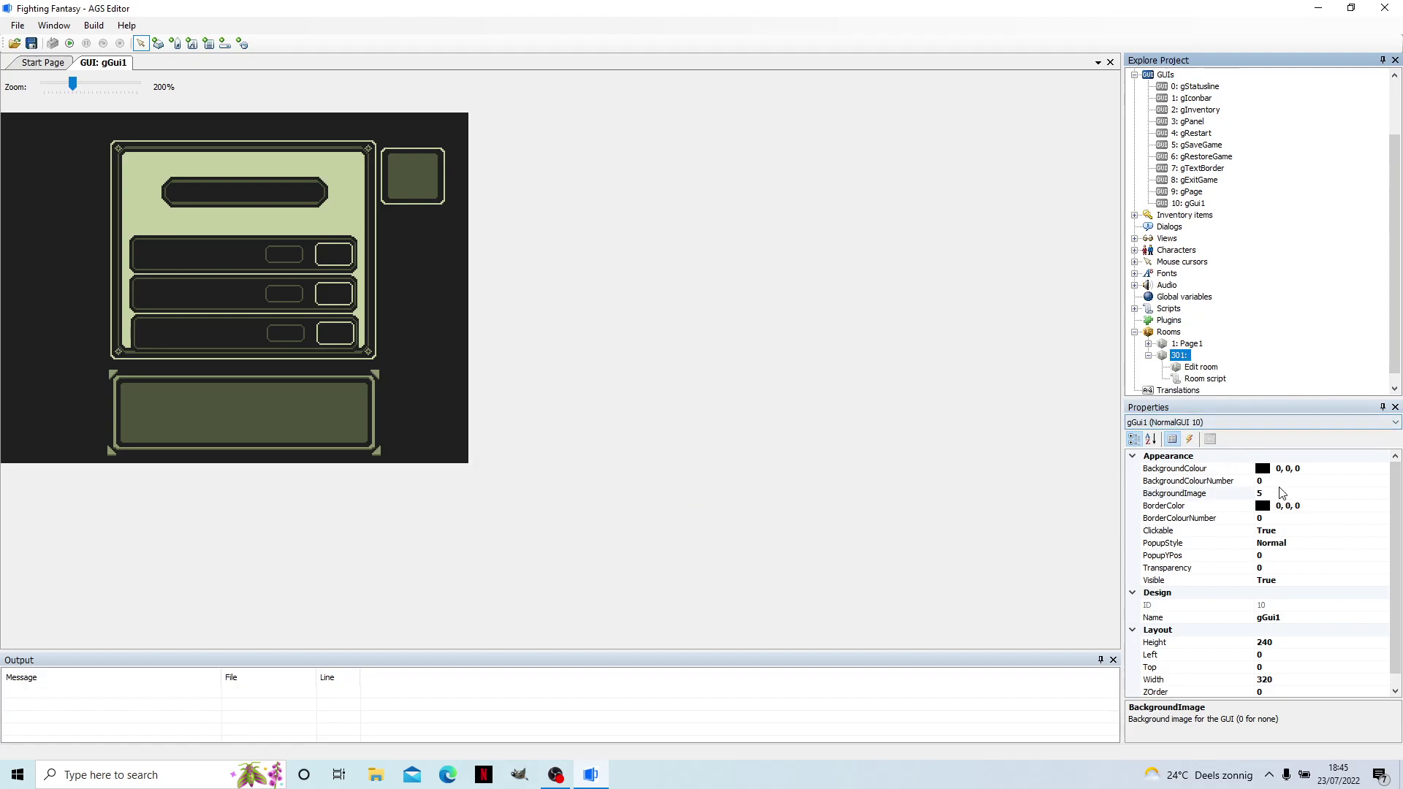
double_click(1180, 356)
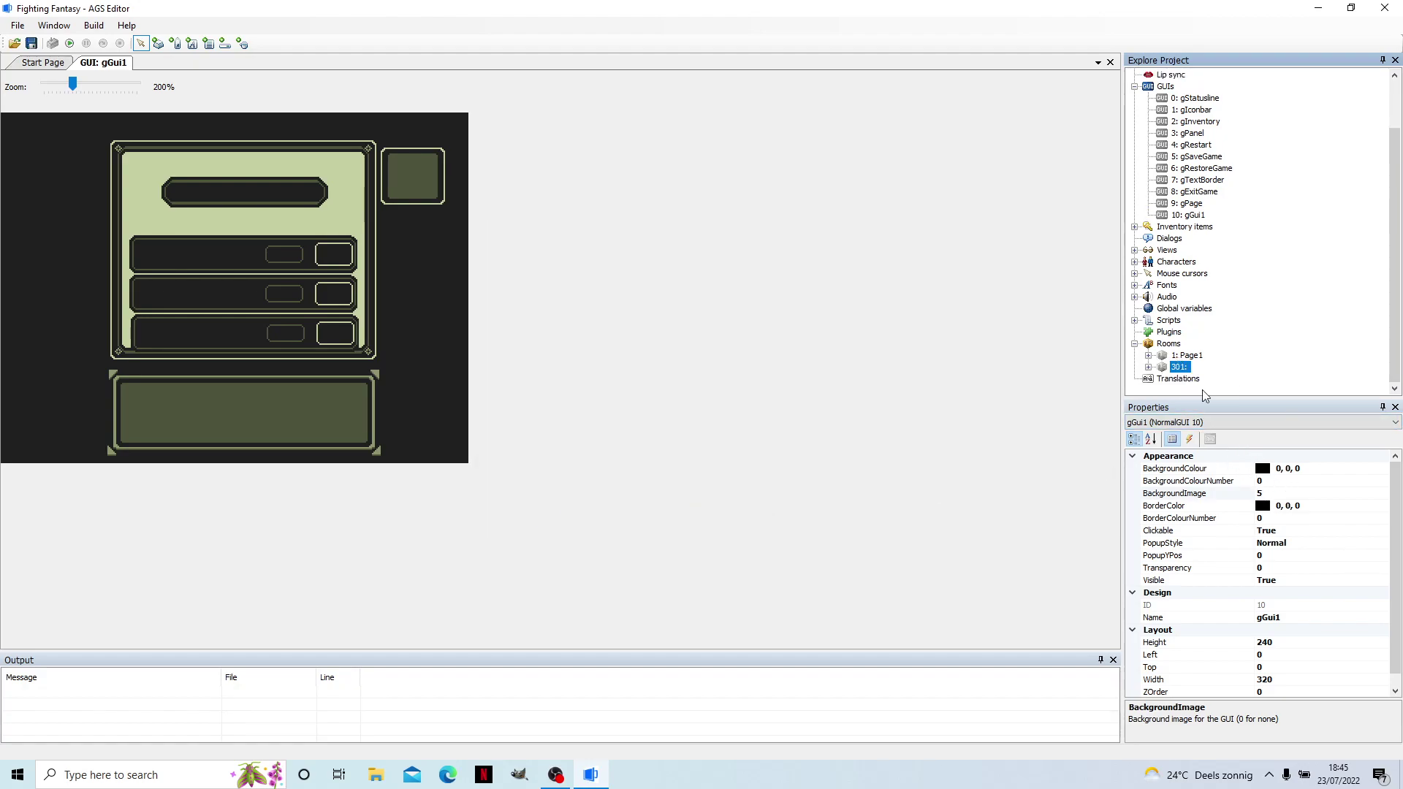
double_click(1182, 367)
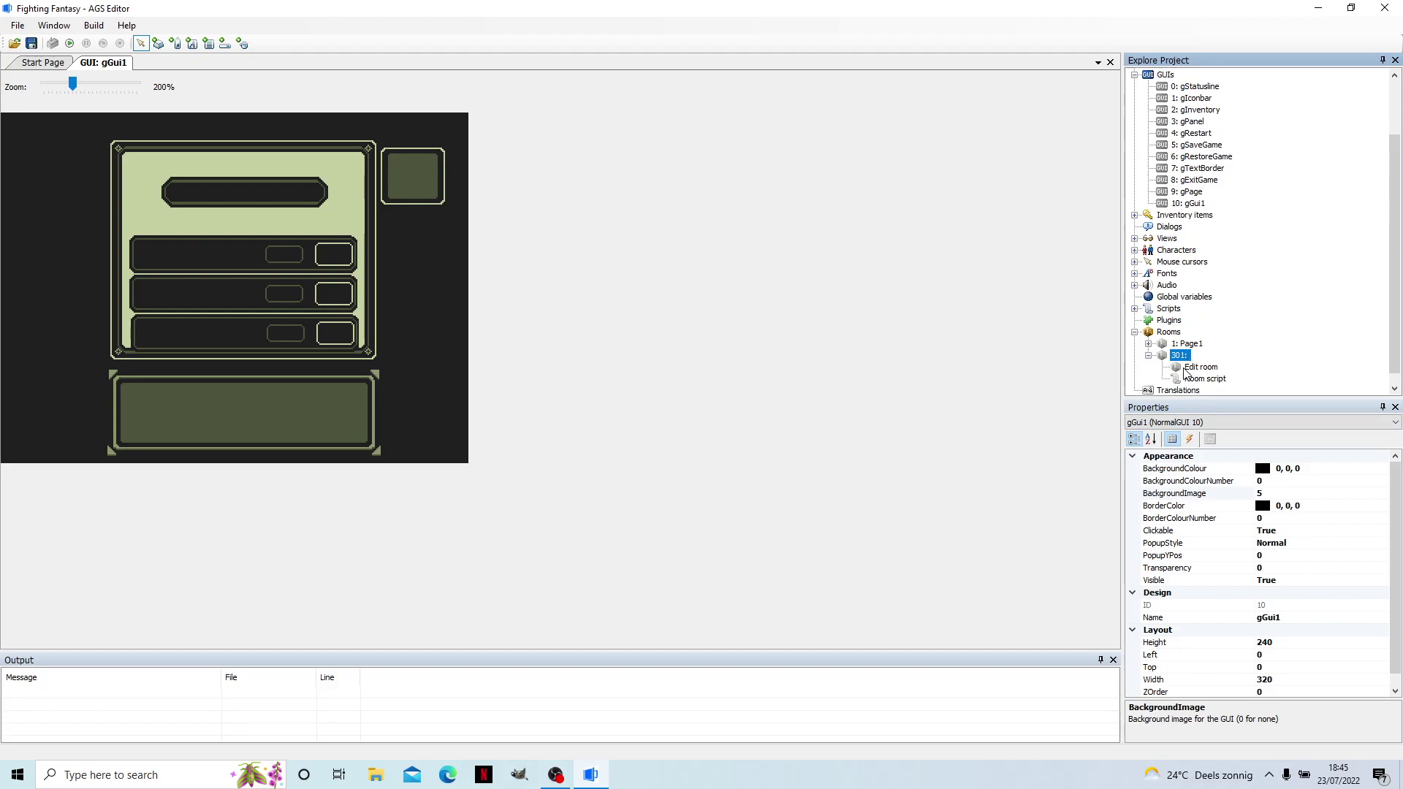
double_click(1184, 369)
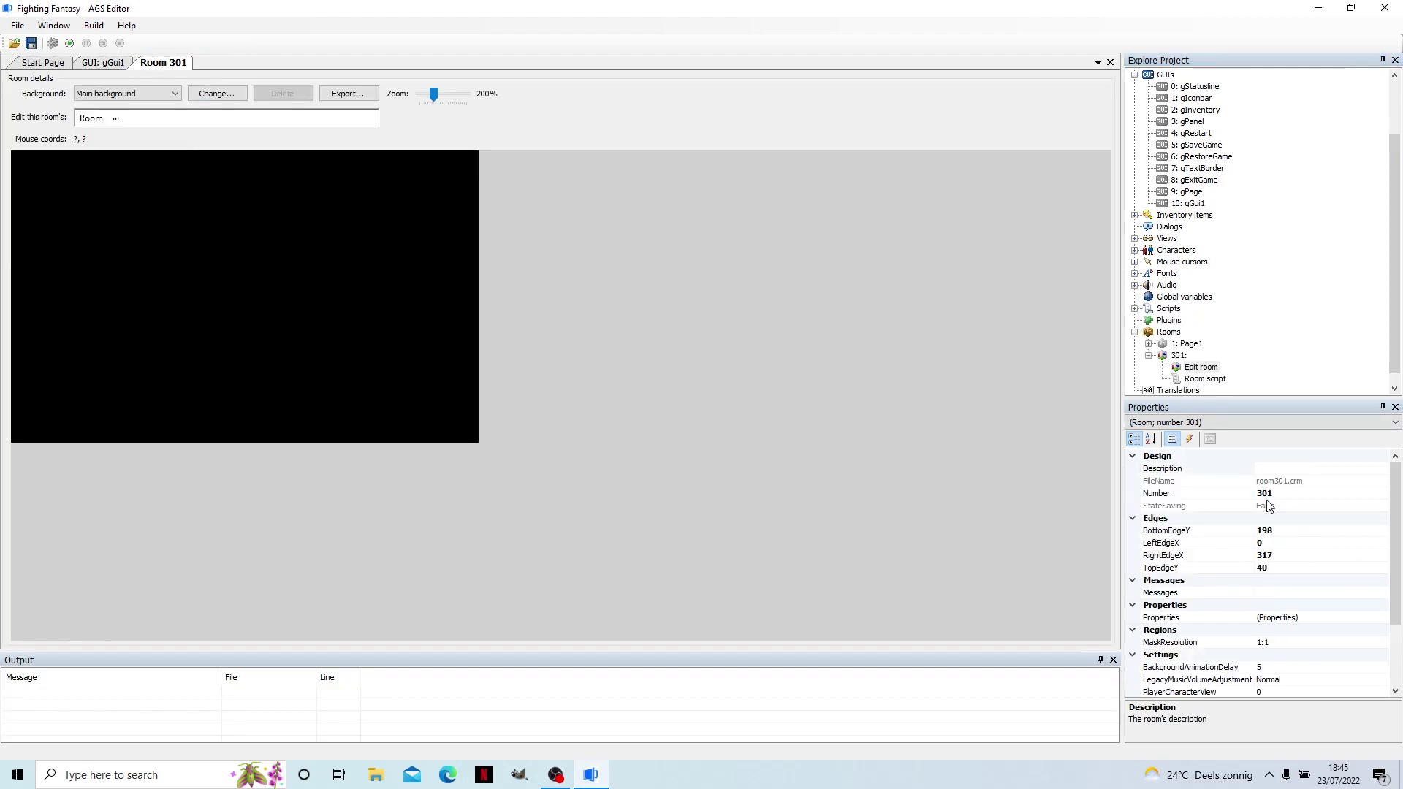
click(1282, 469)
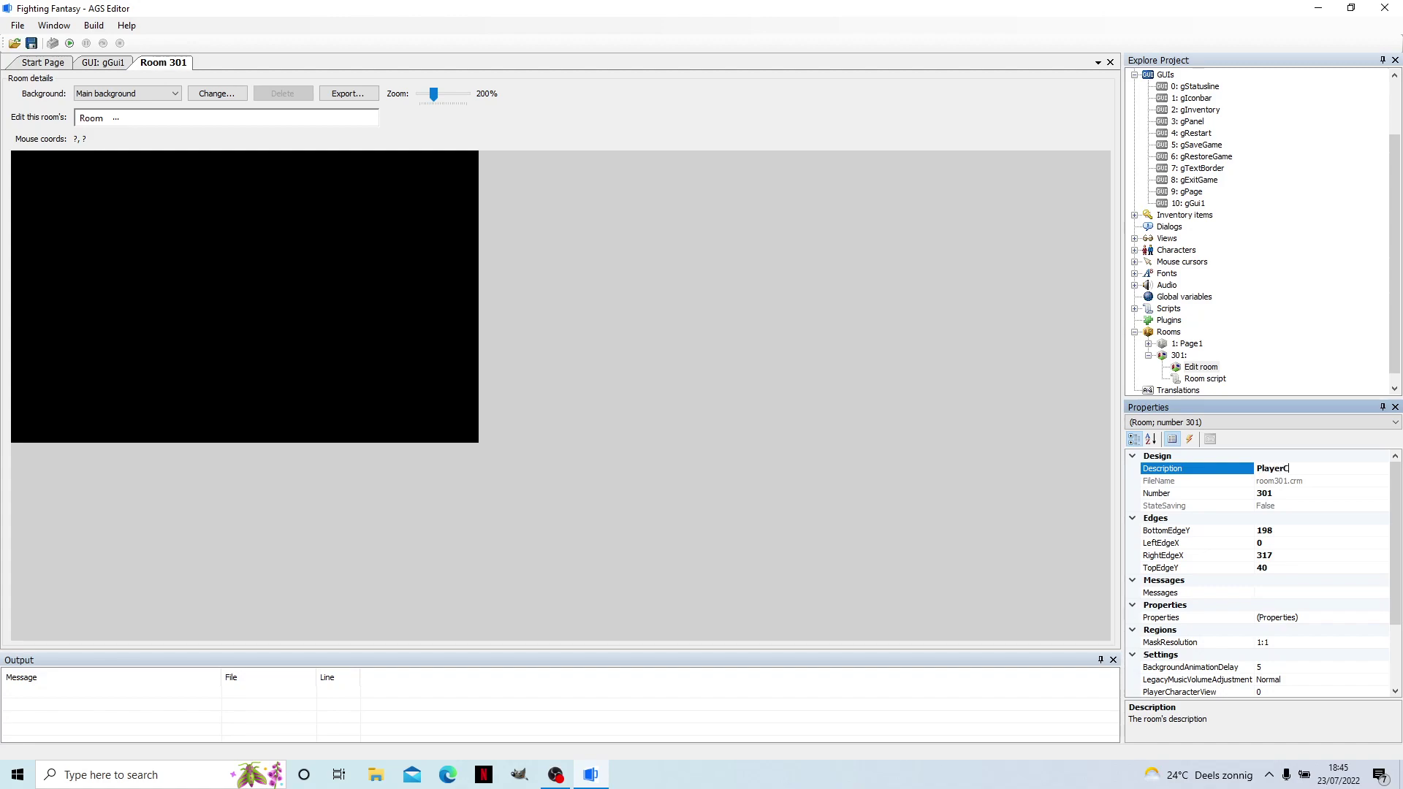
text(PlayerCreation1)
key(Return)
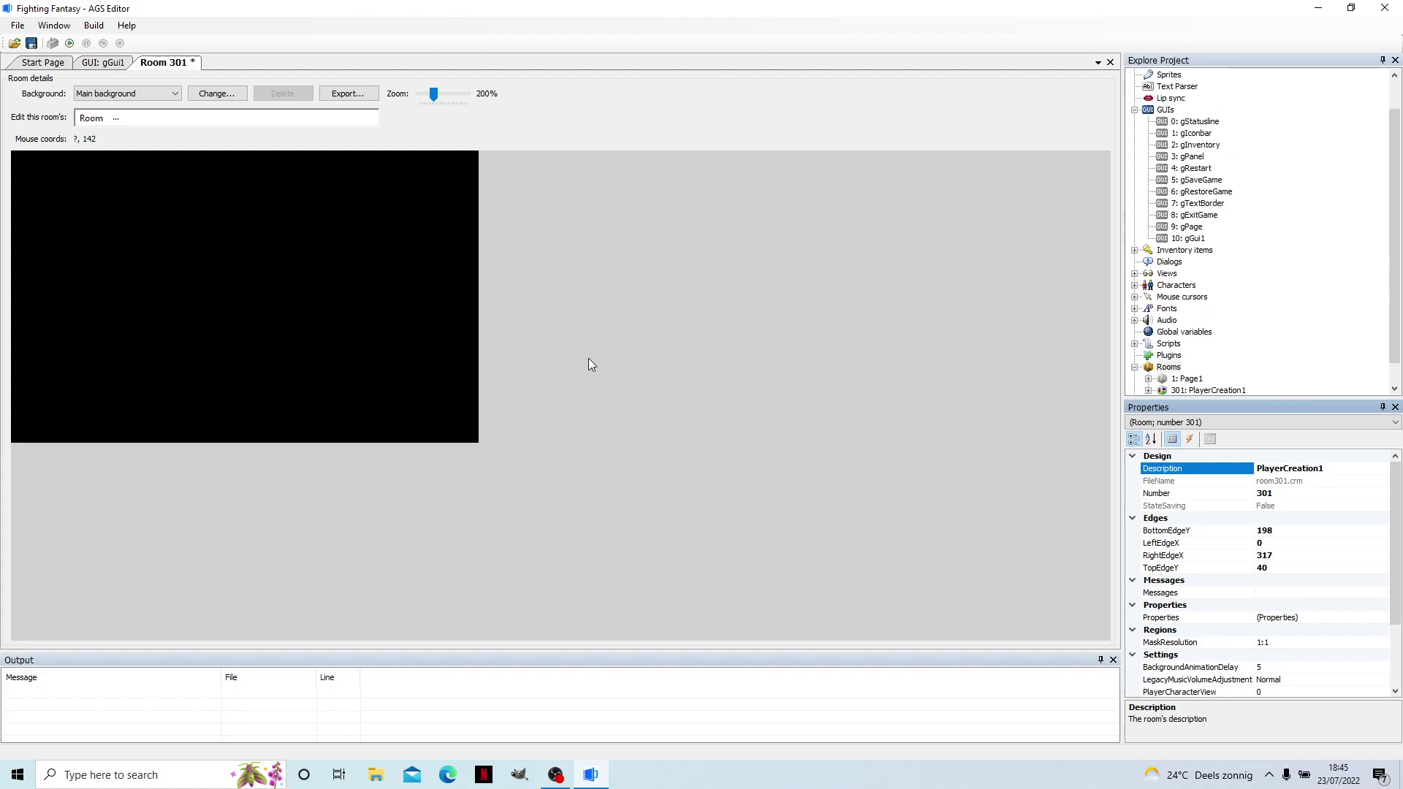
key(ctrl+s)
right_click(181, 68)
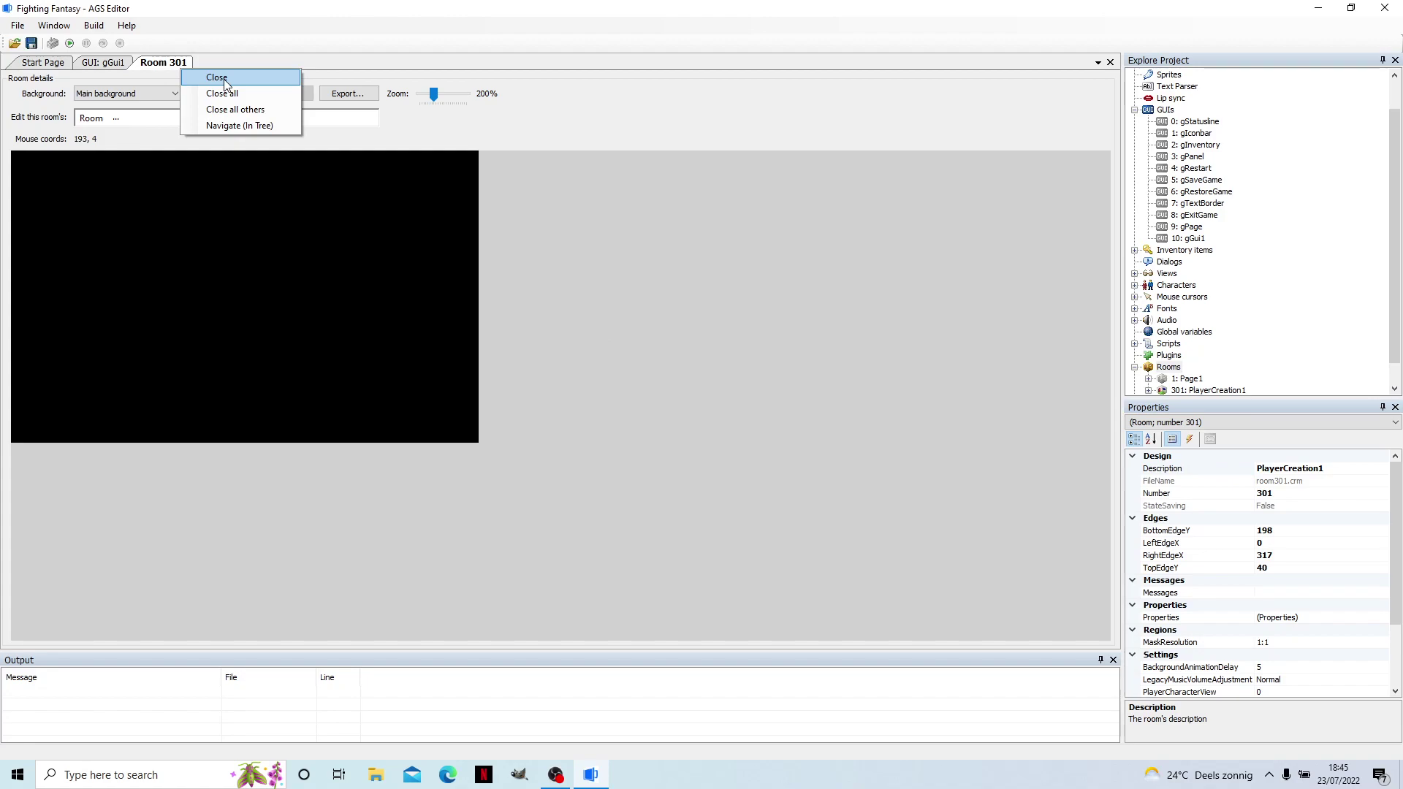
click(219, 78)
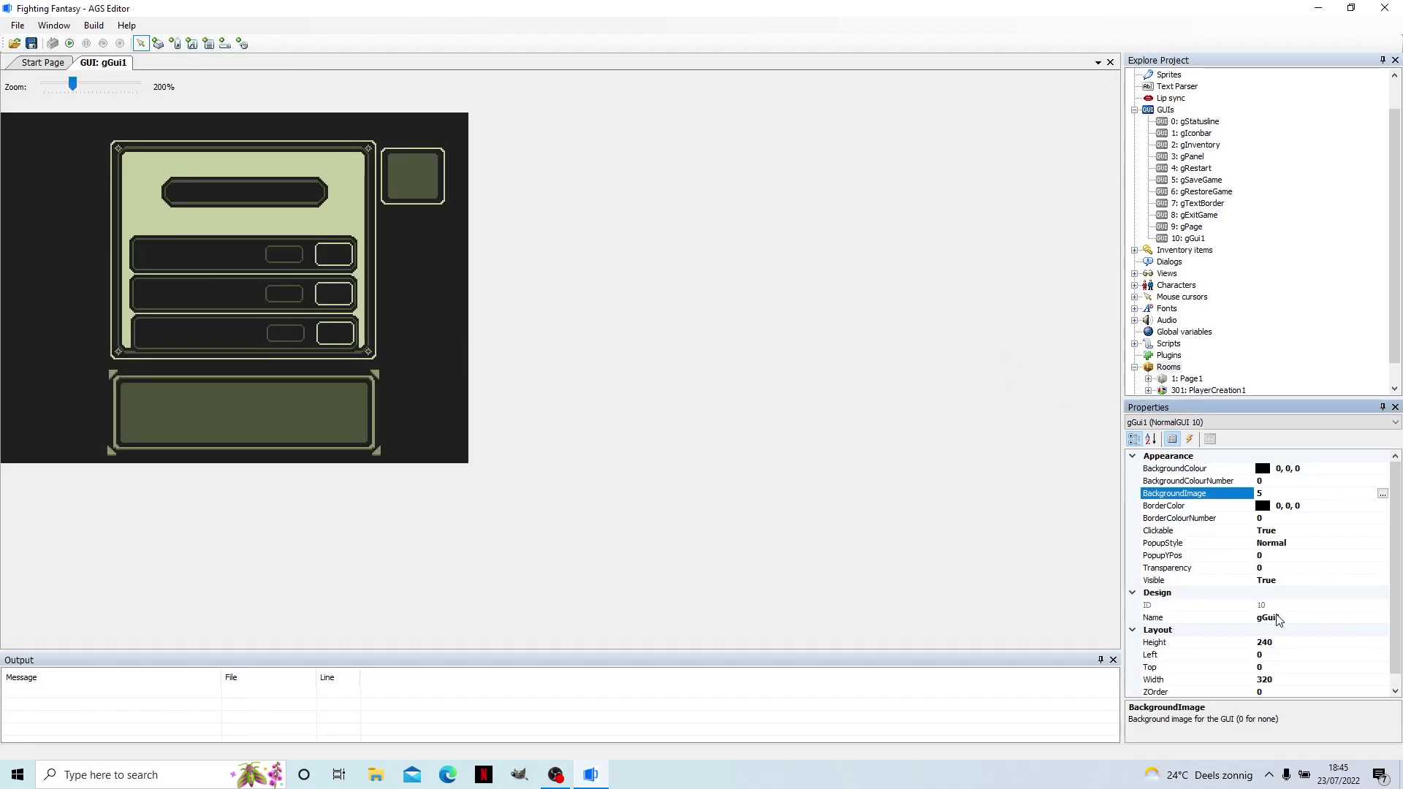
Name the GUI gCreation1 and zoom the design view in to 300%.
click(1295, 618)
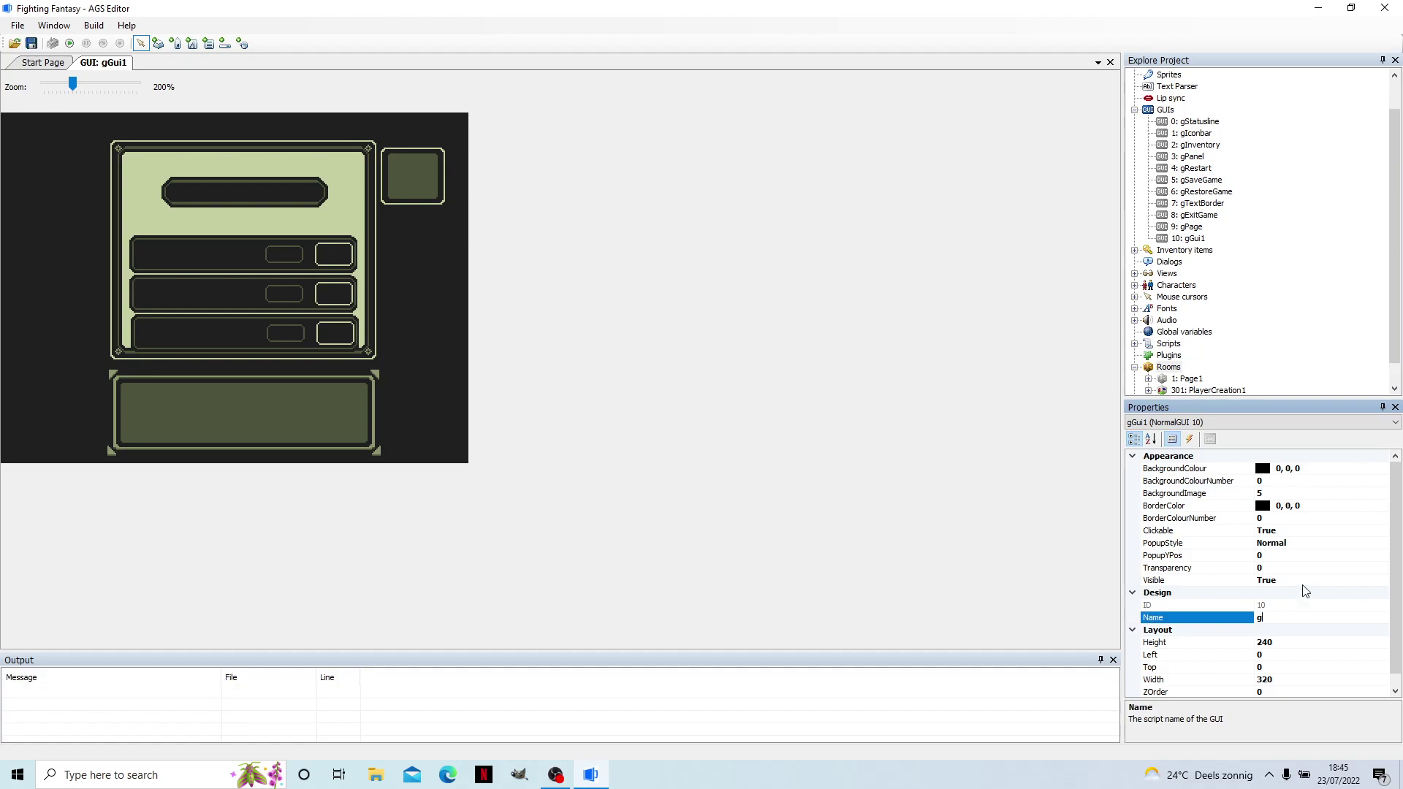
text(Crea)
key(BackSpace)
key(BackSpace)
text(reation1)
key(Return)
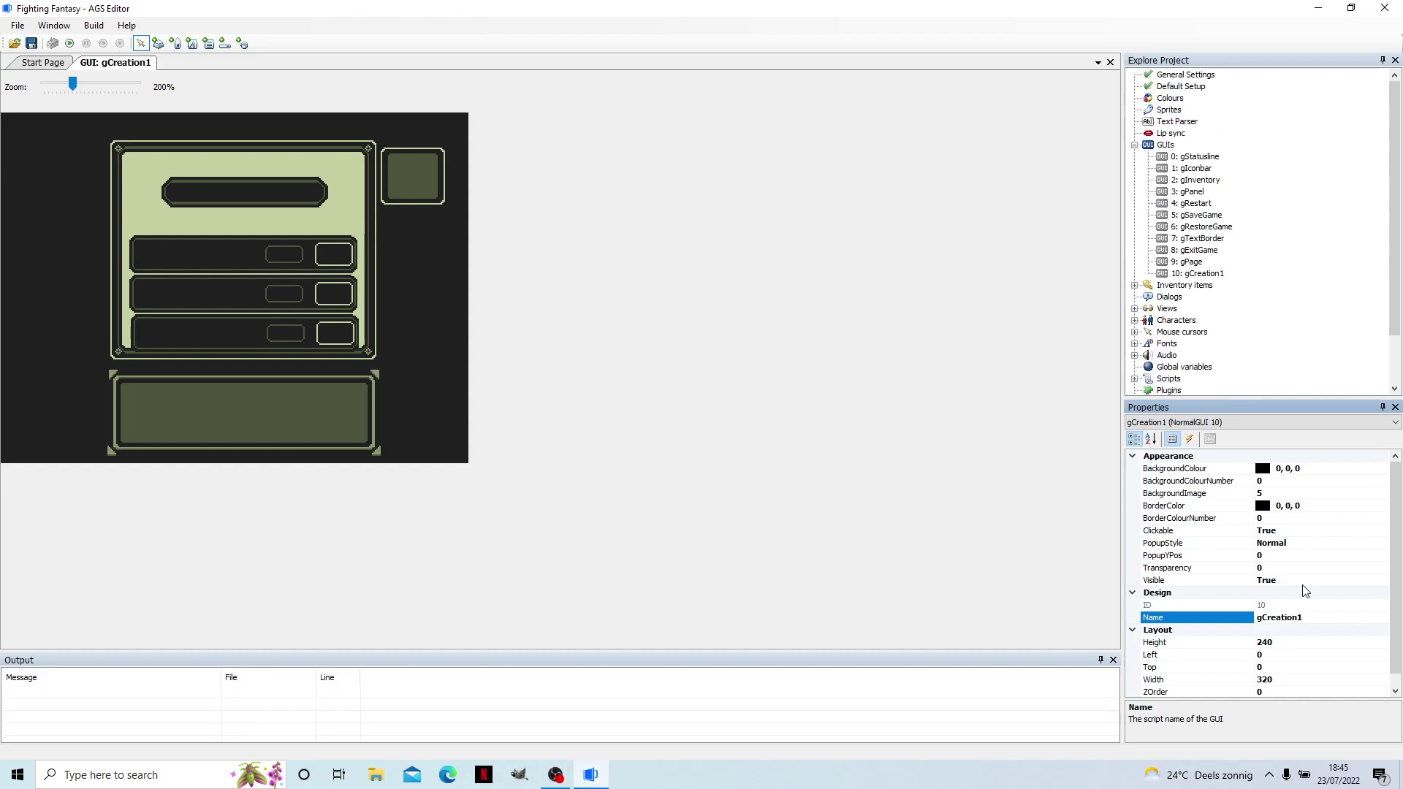
drag(72, 84, 91, 86)
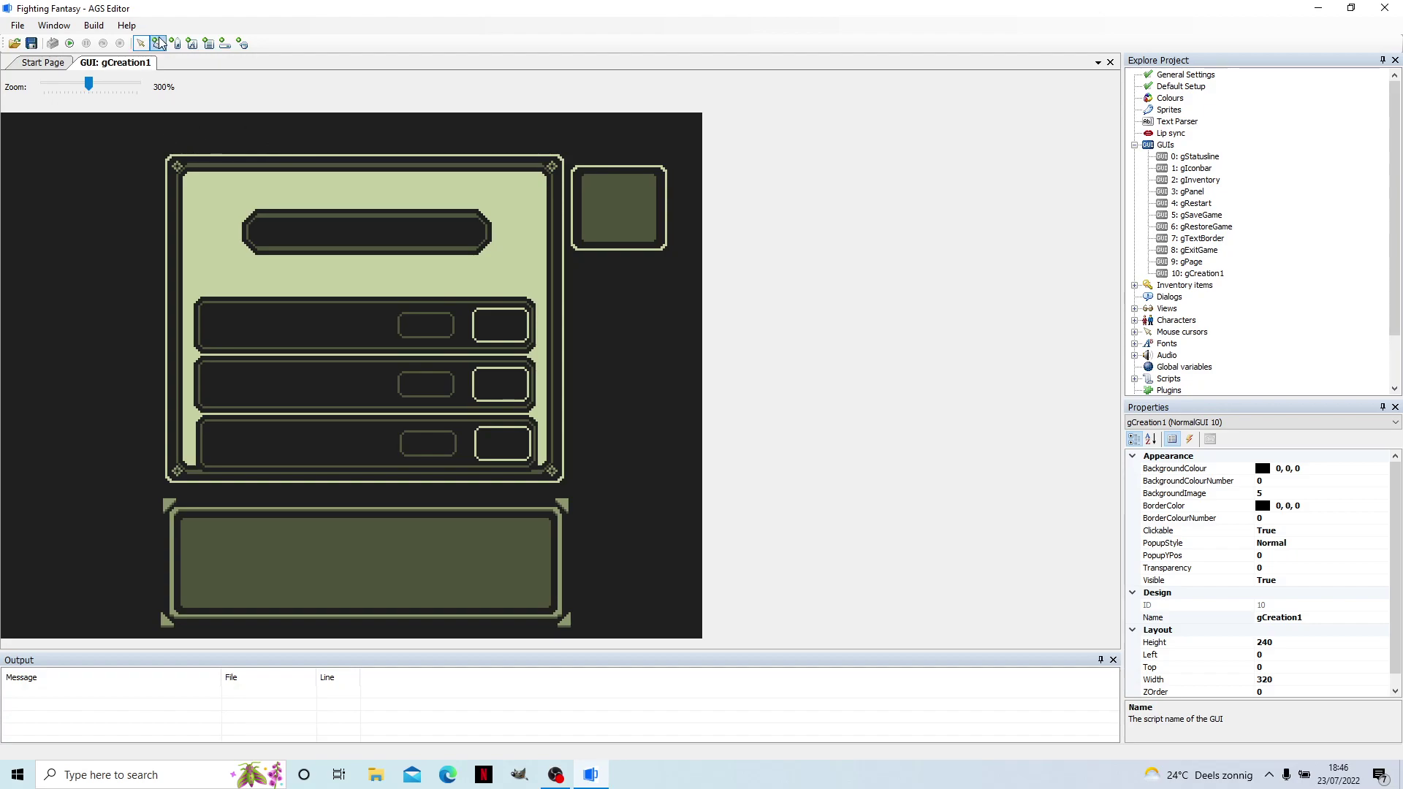
Draw a centre-aligned label stretched across the top of the panel.
click(175, 45)
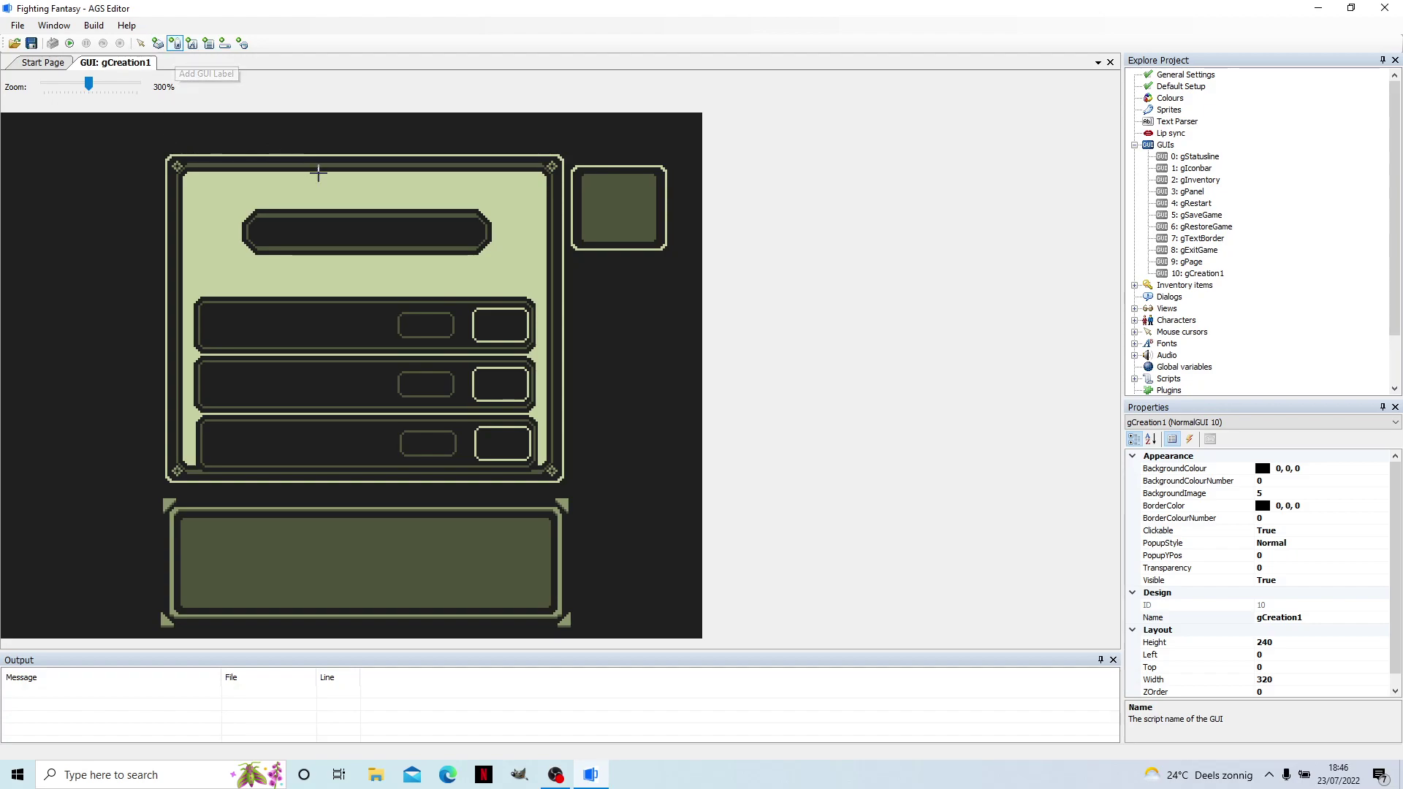
drag(246, 175, 483, 205)
click(1326, 482)
click(1329, 493)
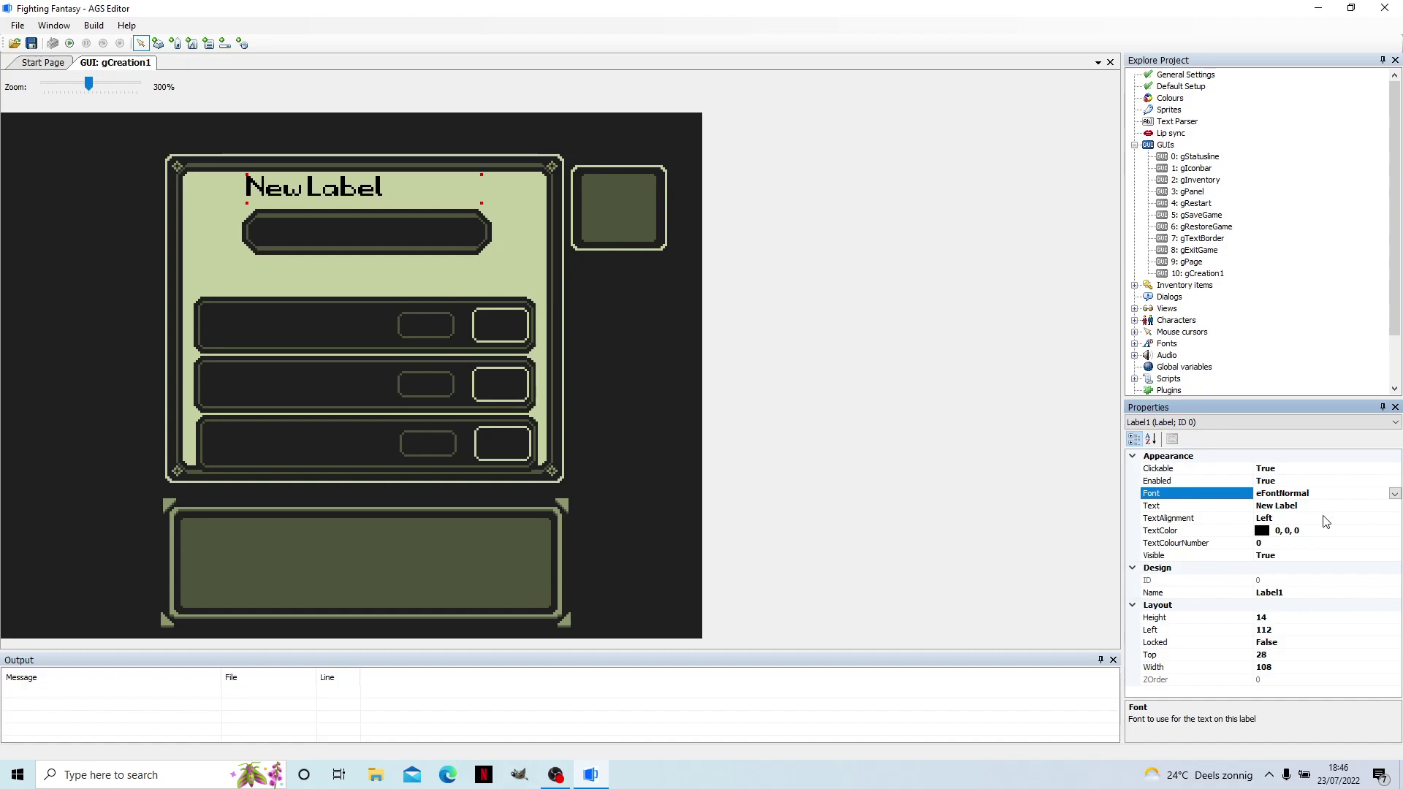
click(1329, 517)
click(1328, 519)
click(1283, 544)
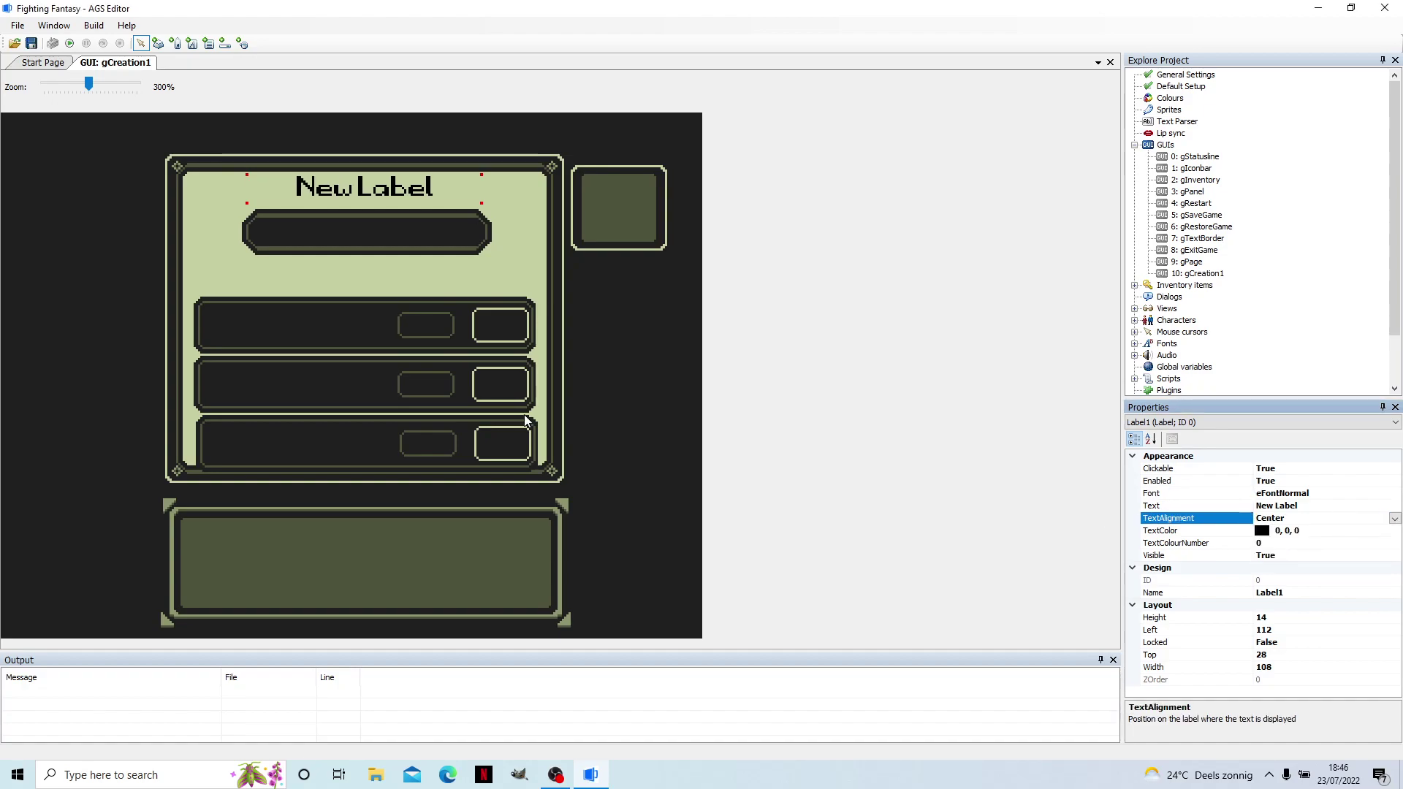
drag(352, 188, 290, 201)
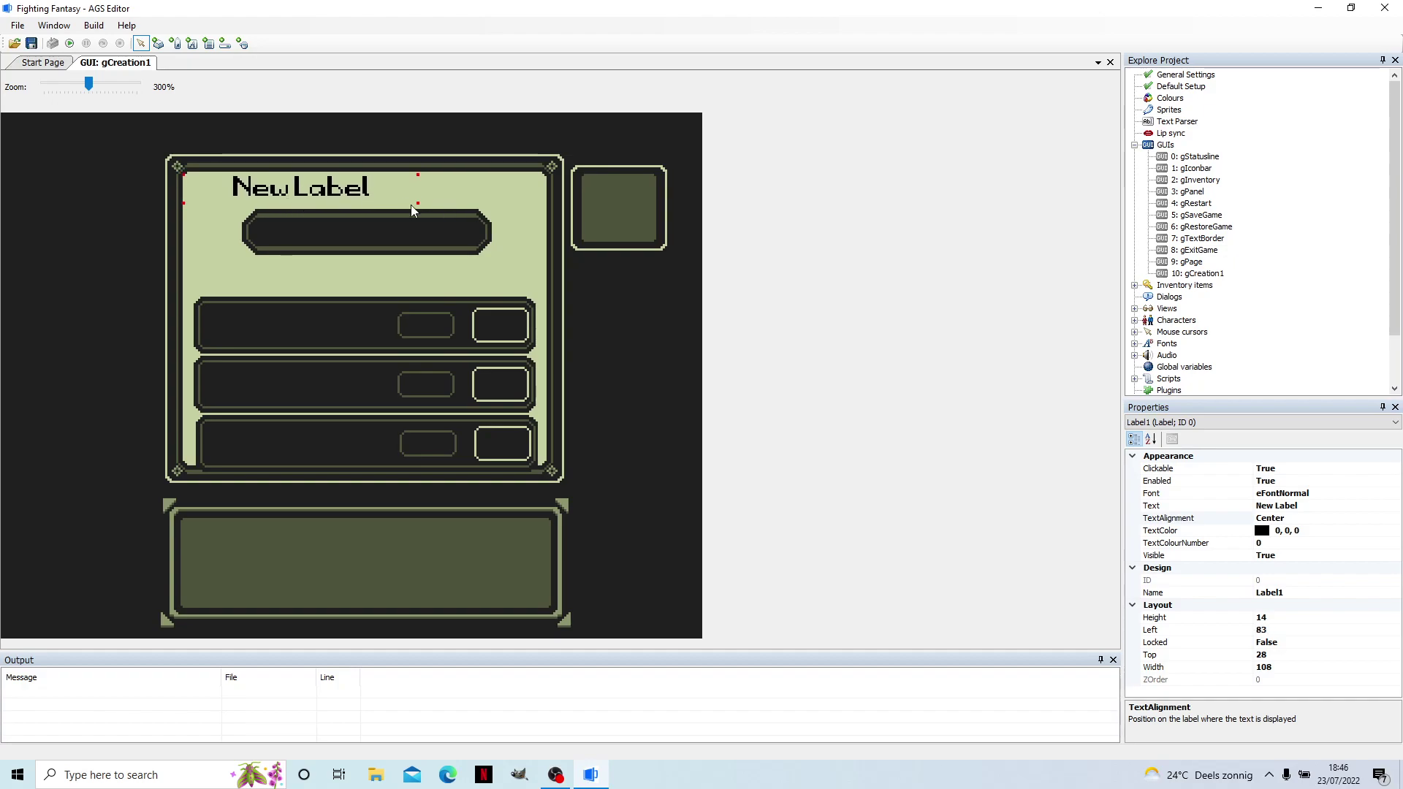
drag(414, 207, 546, 212)
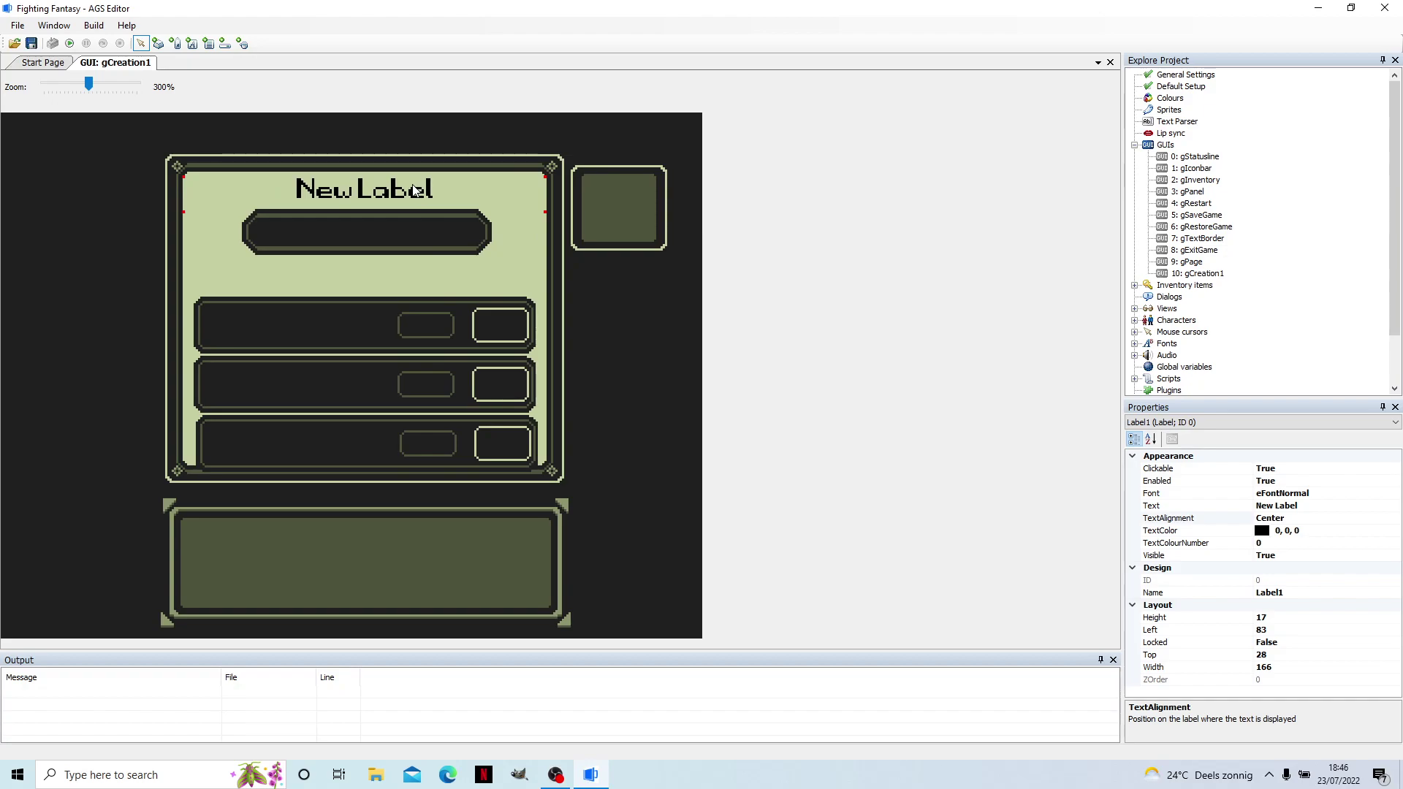
Change the label's text to 'Player Name'.
click(1316, 506)
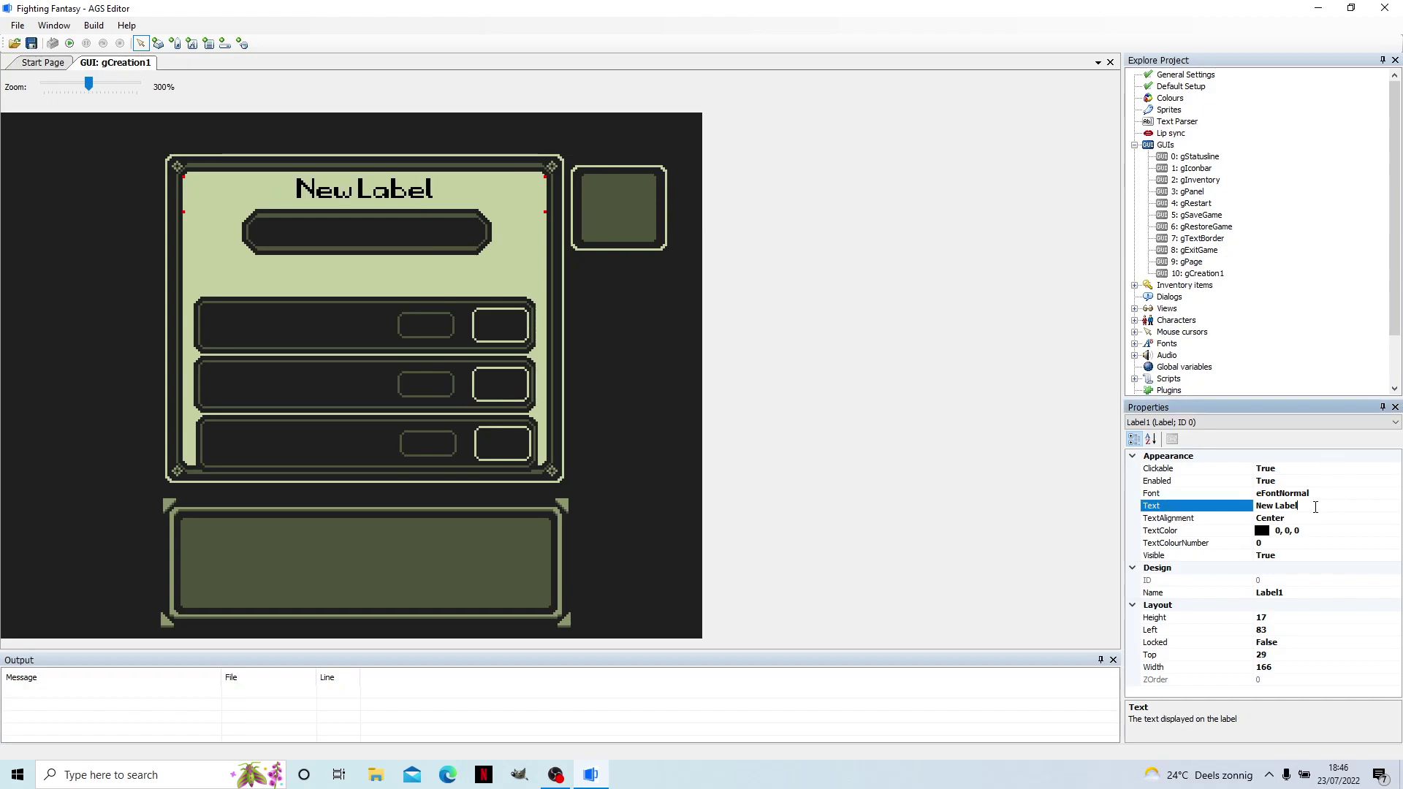
key(ctrl+a)
text(Player Name)
key(Return)
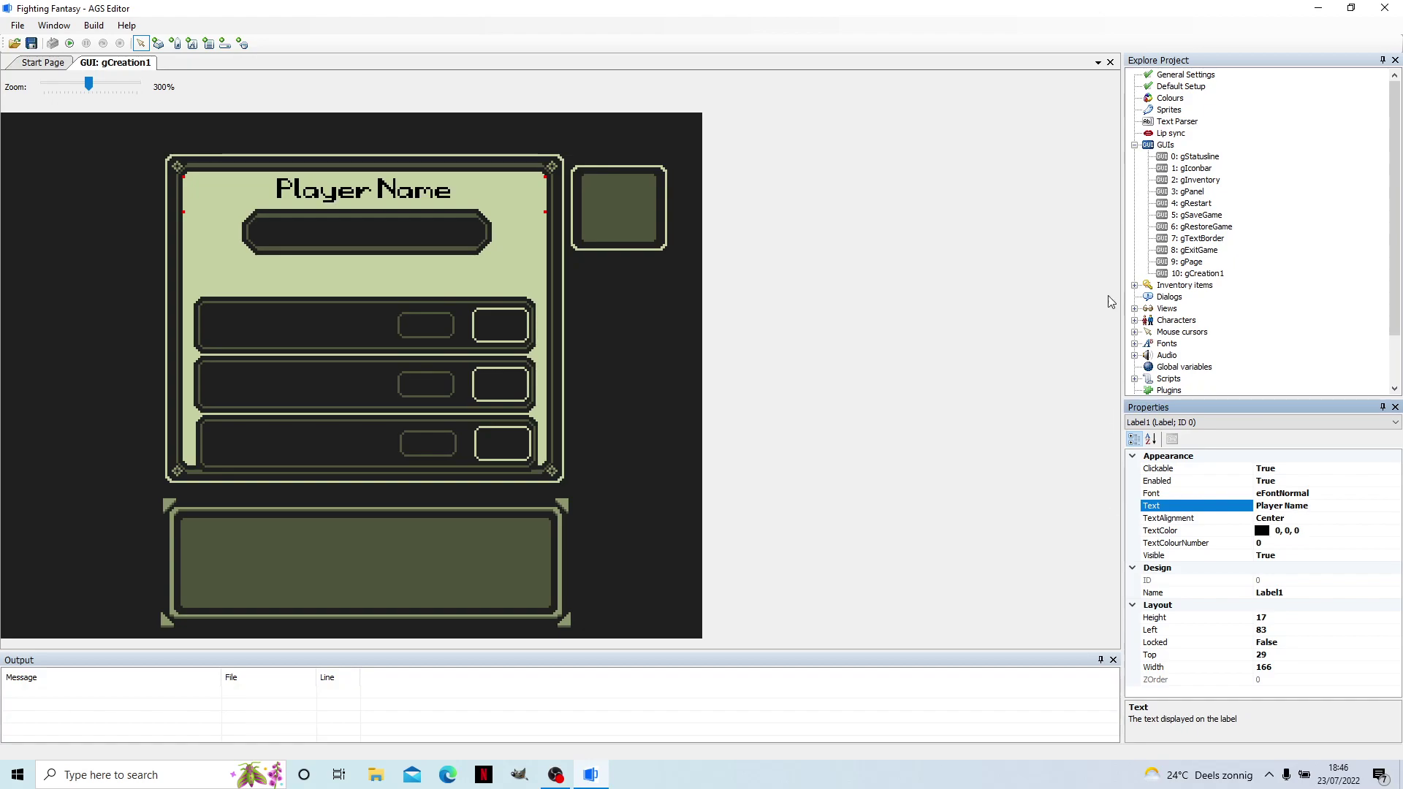
click(192, 43)
Draw a borderless text box in the name field with text colour number 50804.
drag(256, 224, 486, 257)
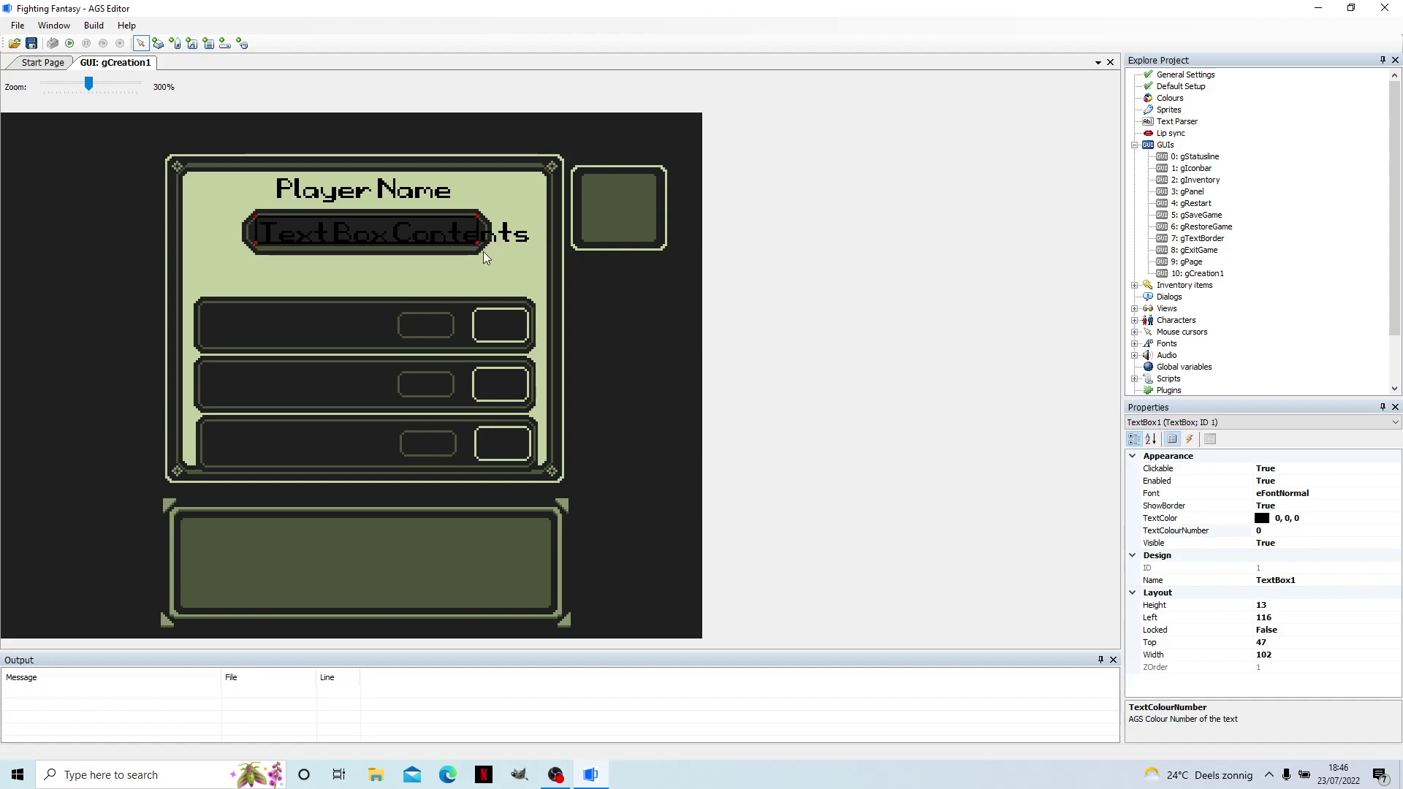
click(1284, 545)
click(1297, 495)
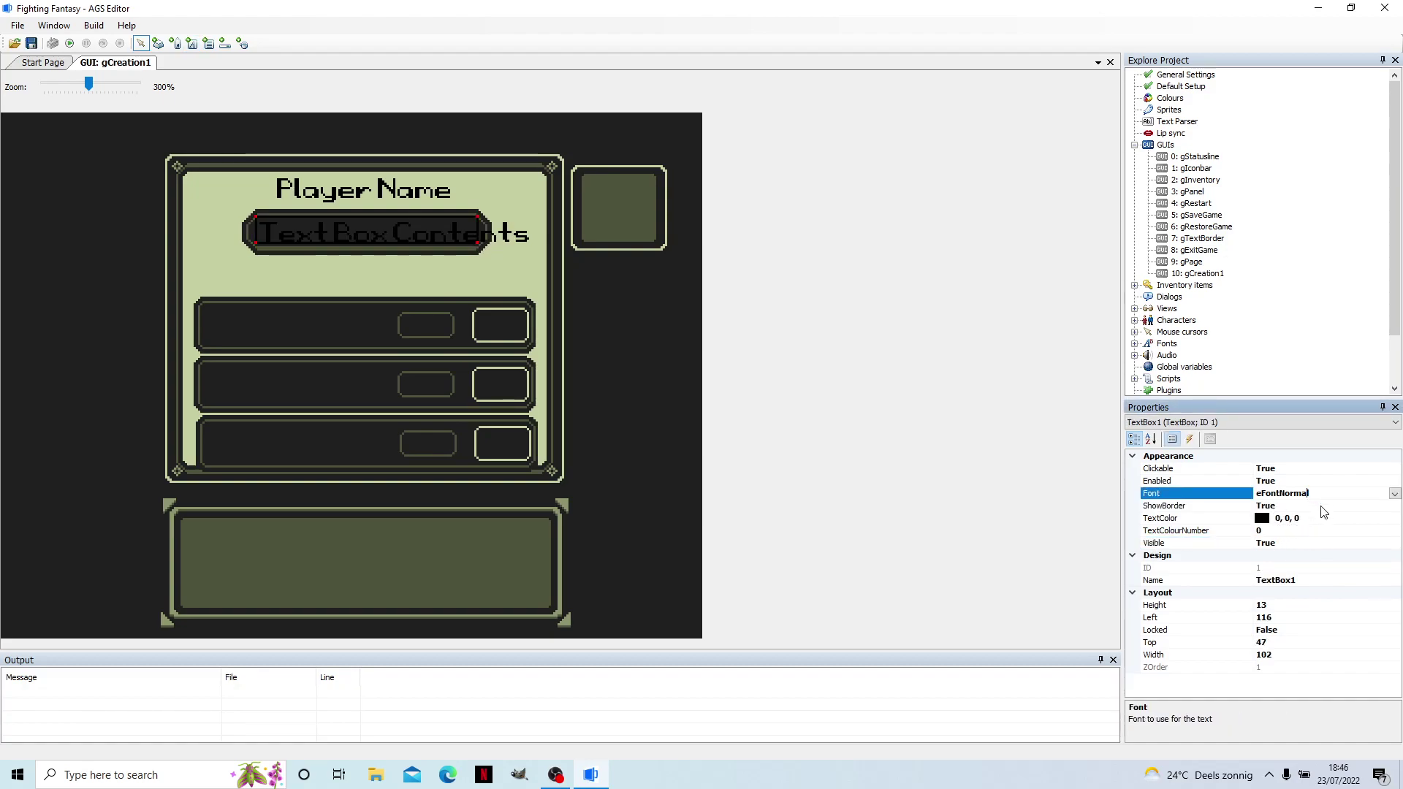
click(1321, 506)
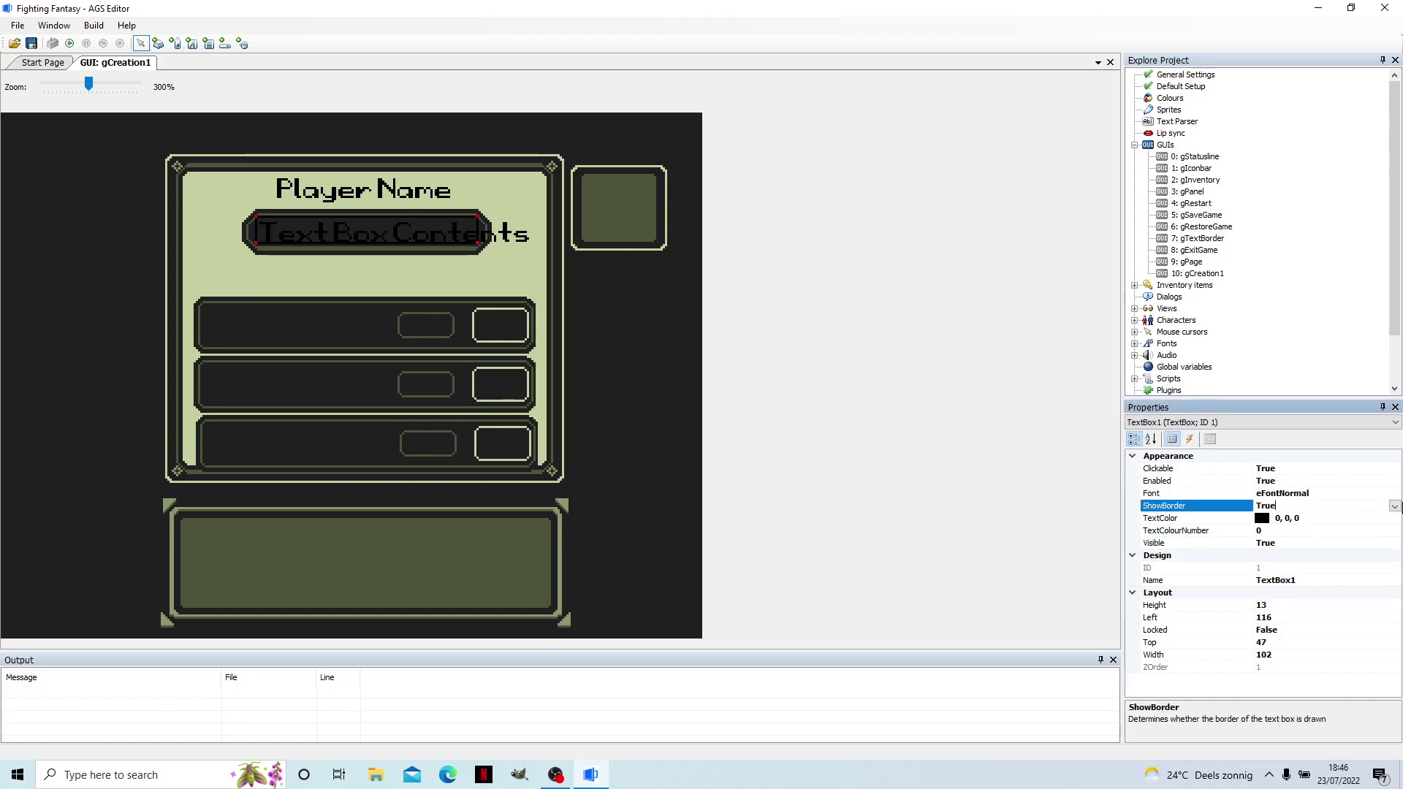
click(1395, 505)
click(1279, 532)
click(1279, 532)
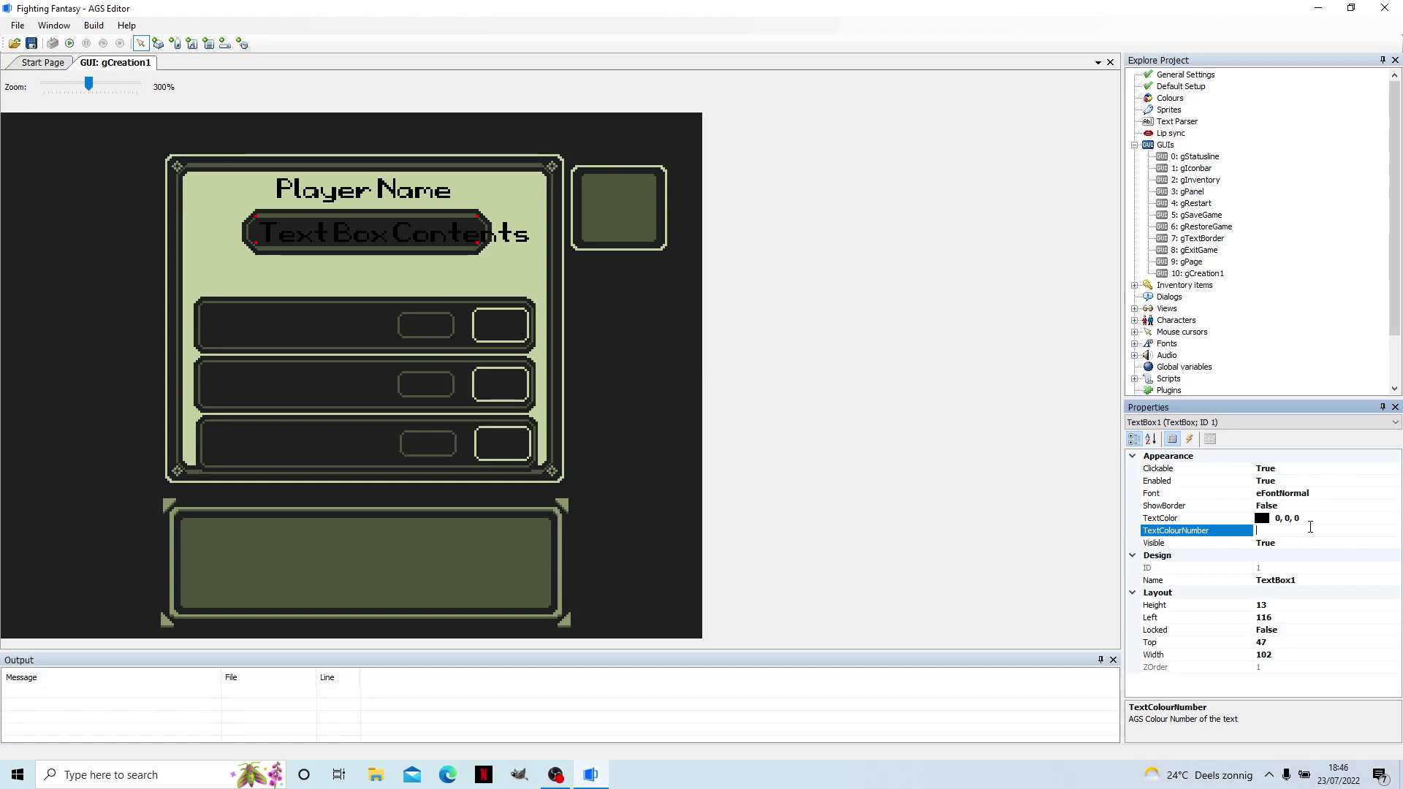
text(50804)
key(Return)
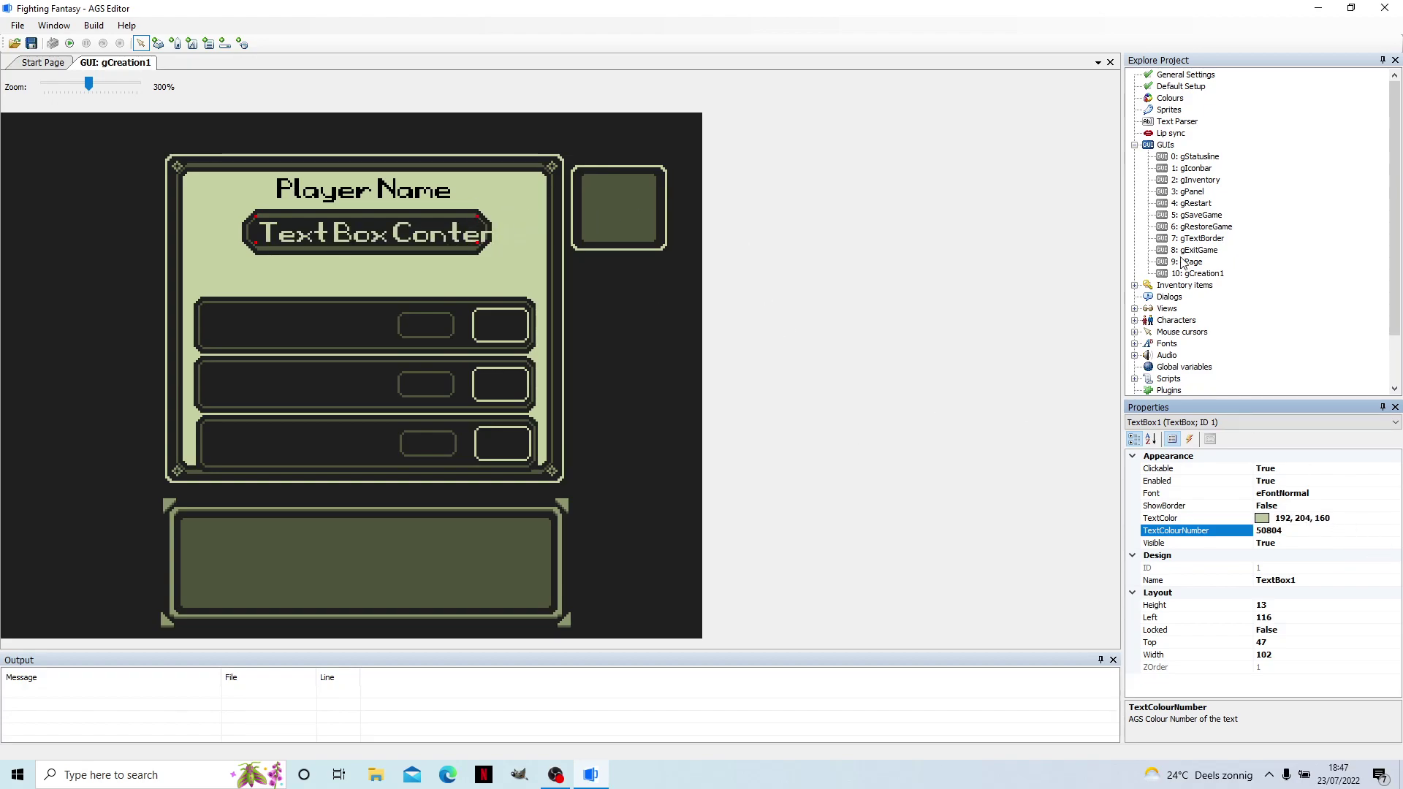
Set the text box font to eFontTextBody and move it up to top 42.
click(1135, 145)
click(1149, 273)
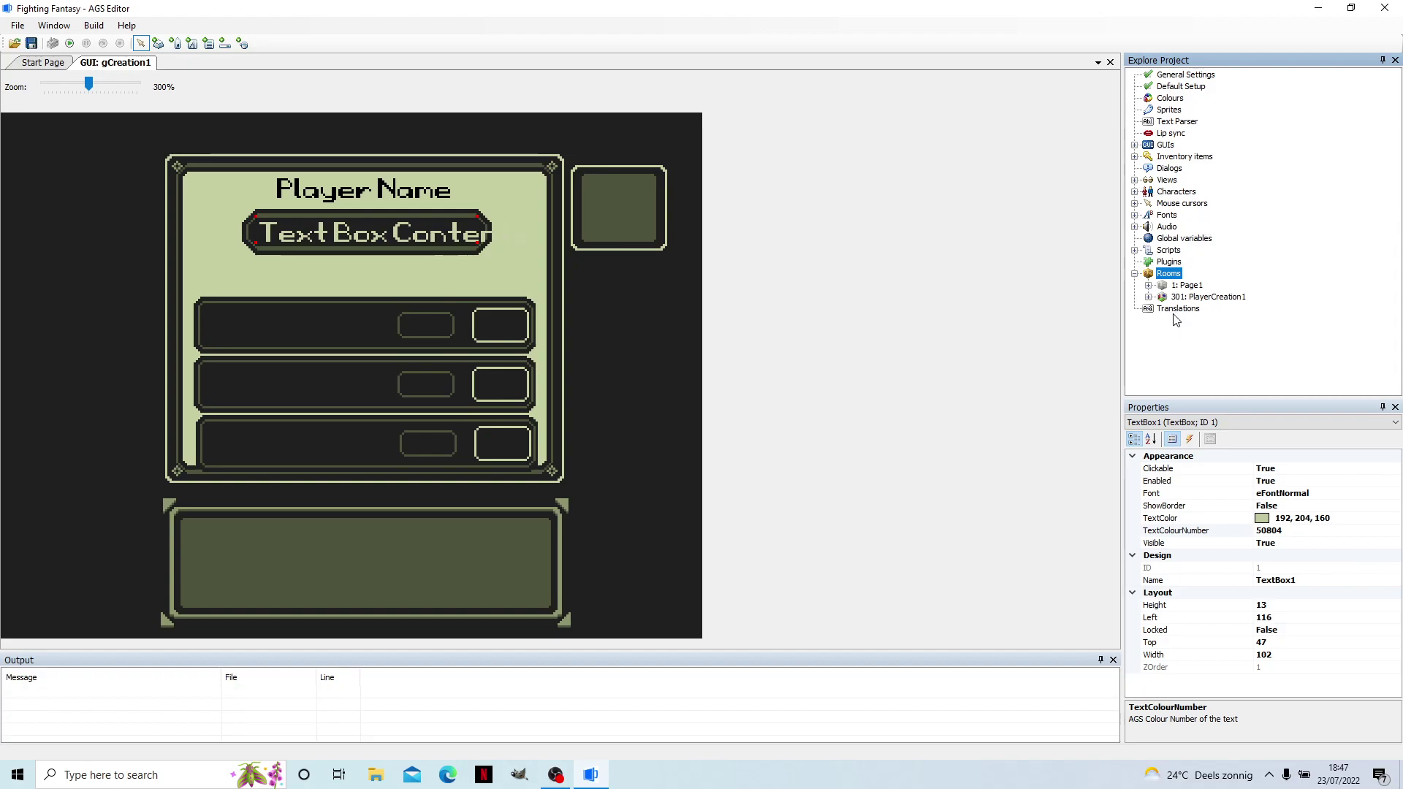
click(1167, 216)
click(1323, 494)
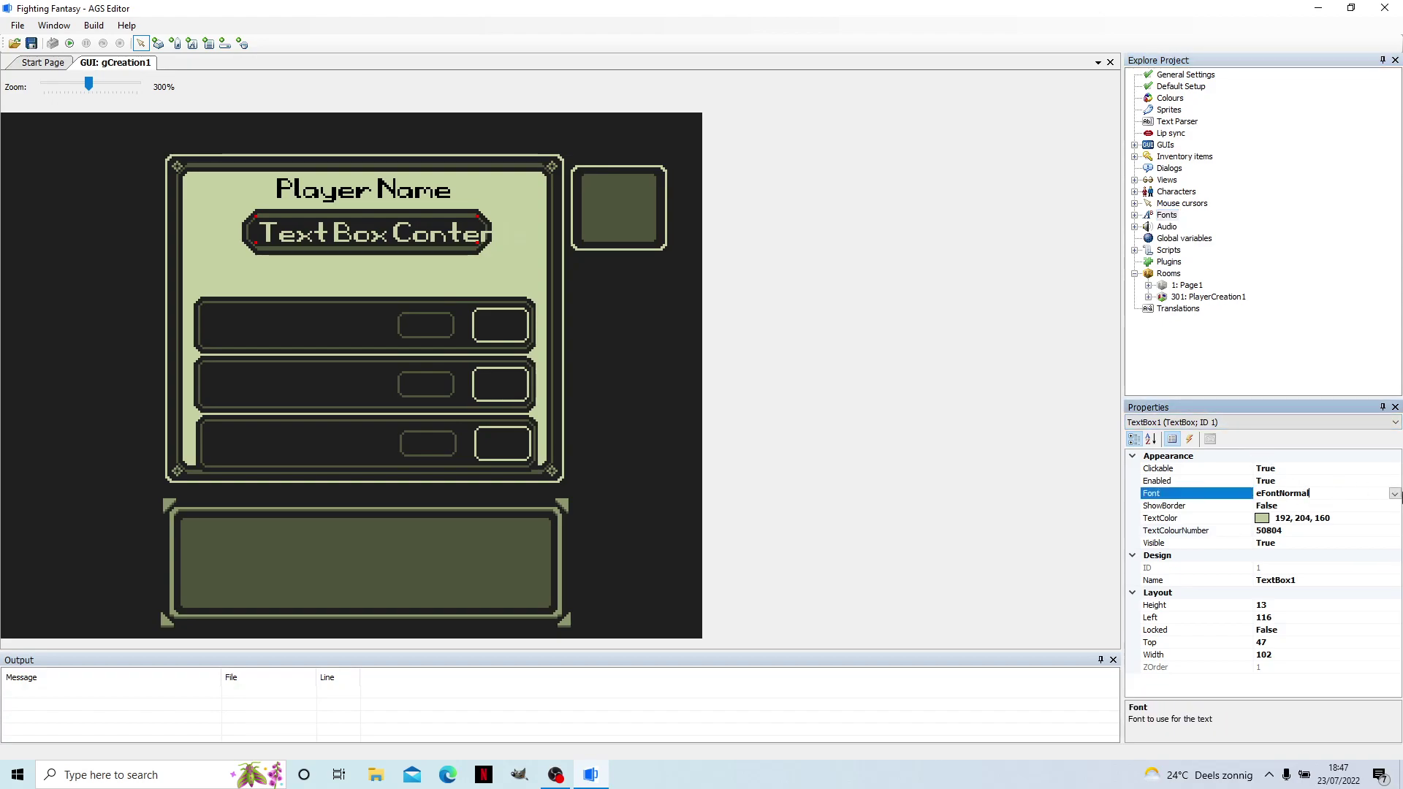
click(1396, 495)
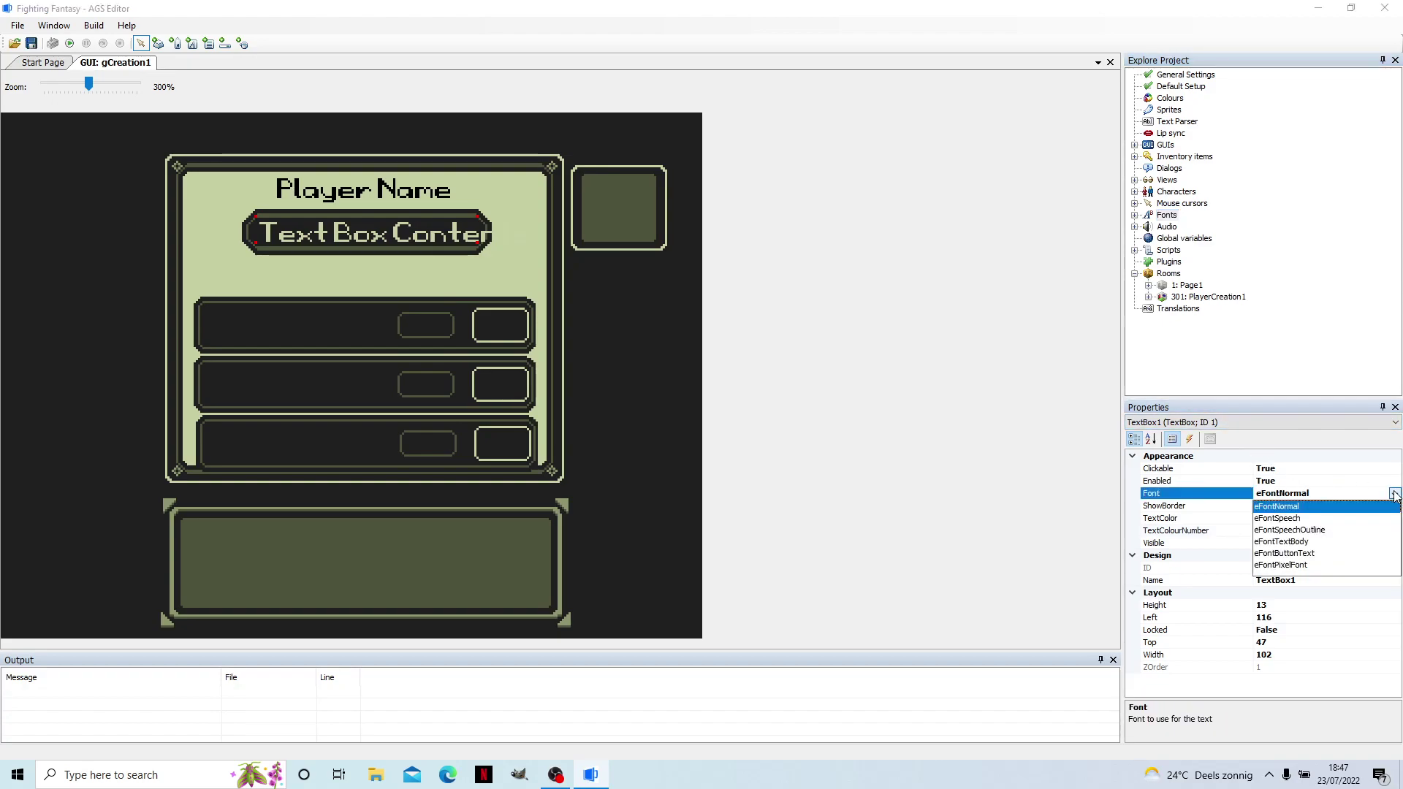
click(1299, 554)
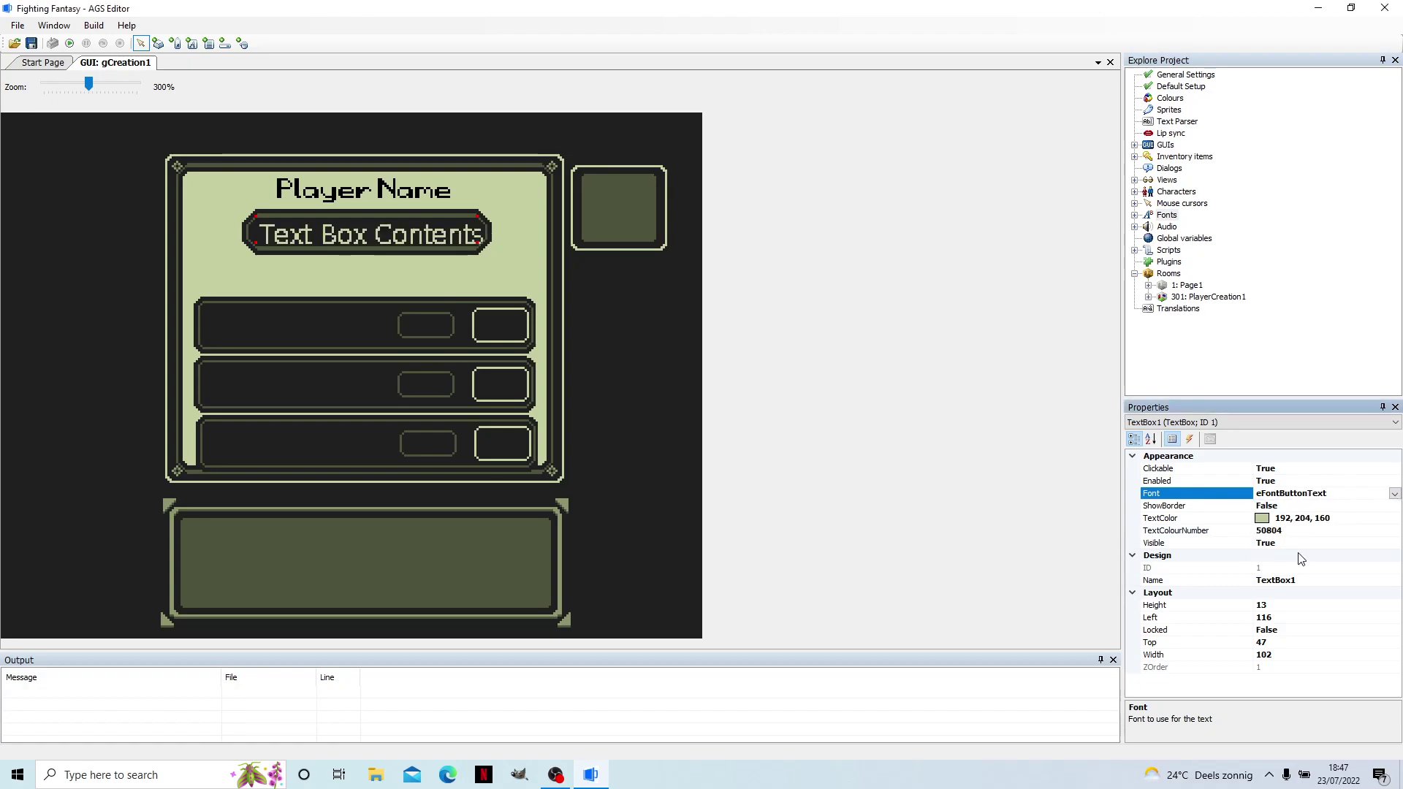
click(1395, 494)
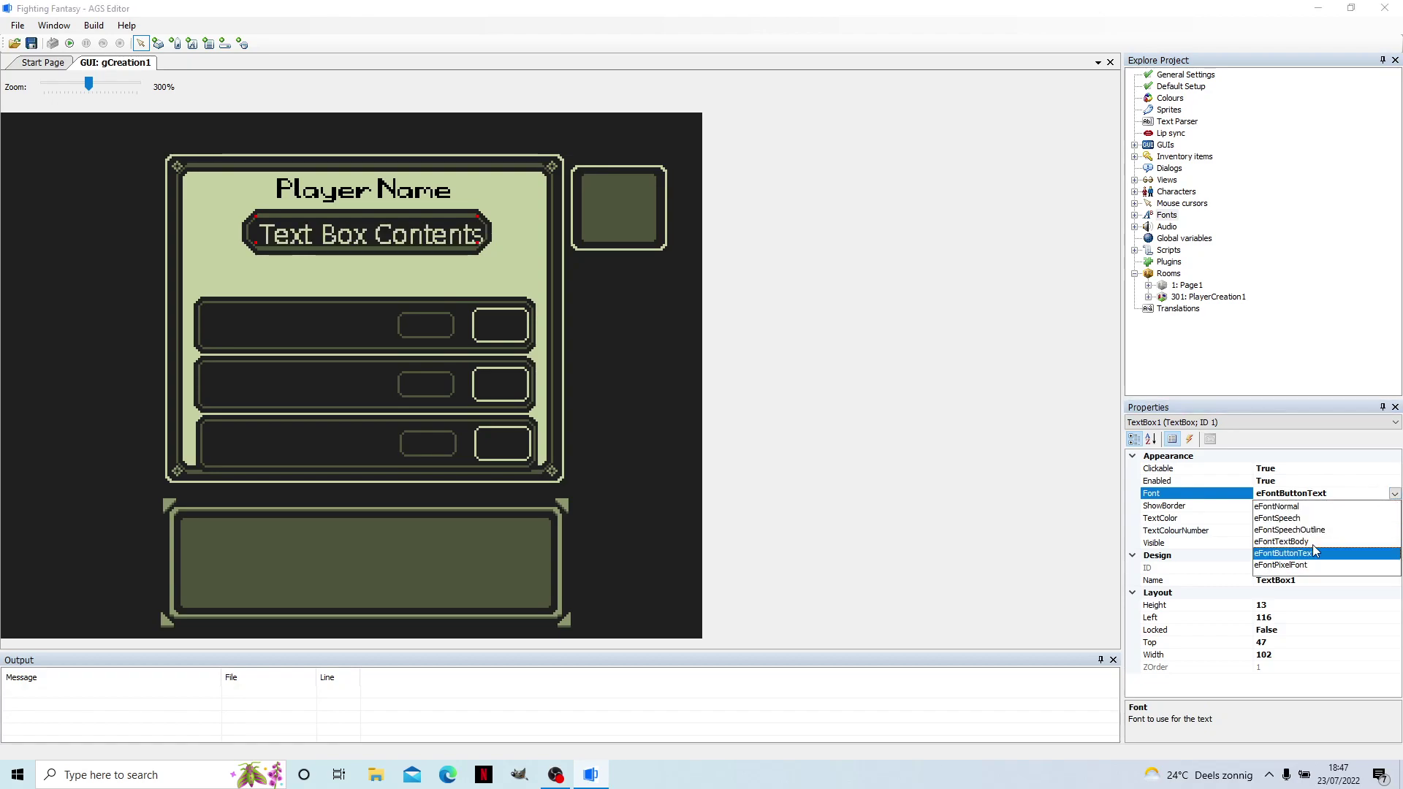
click(1301, 551)
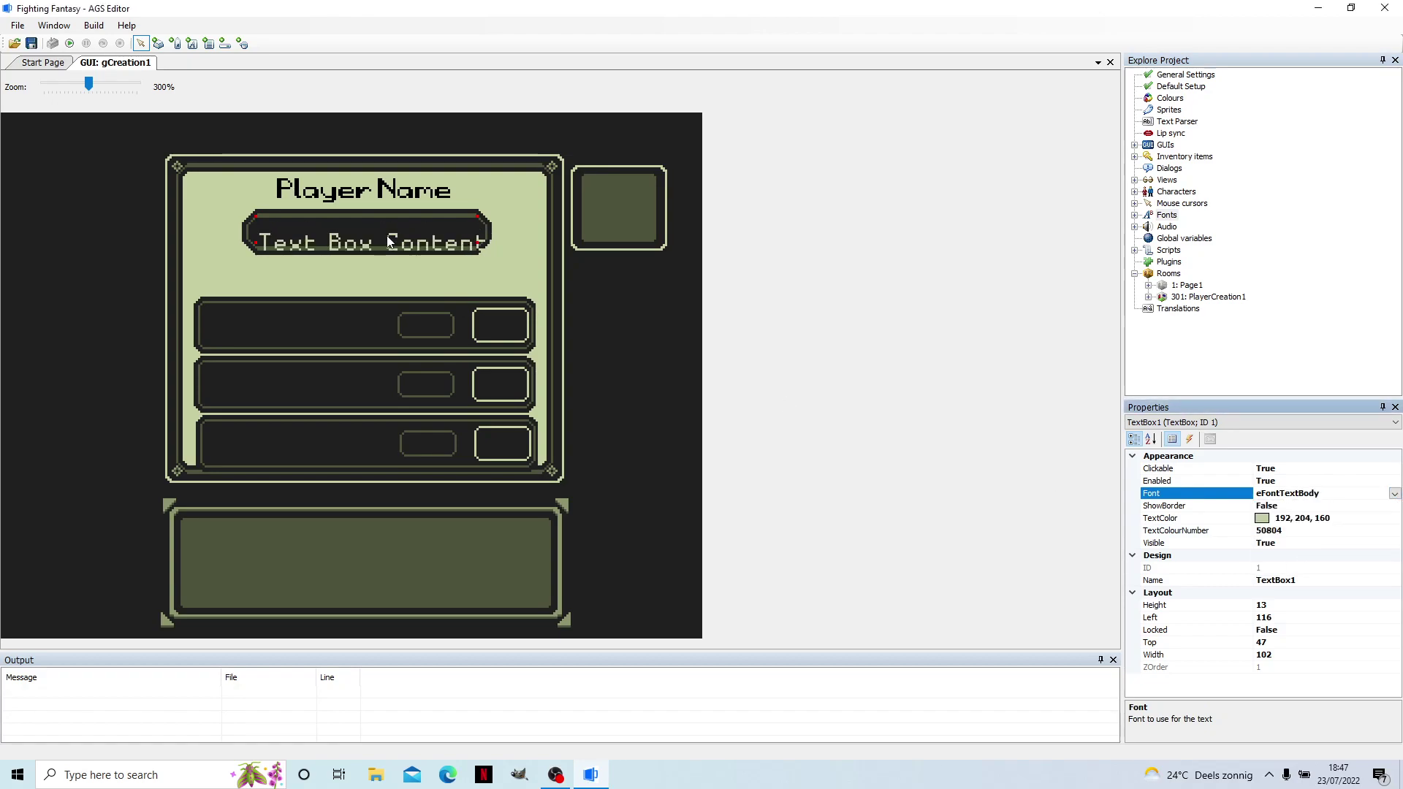
drag(389, 243, 382, 233)
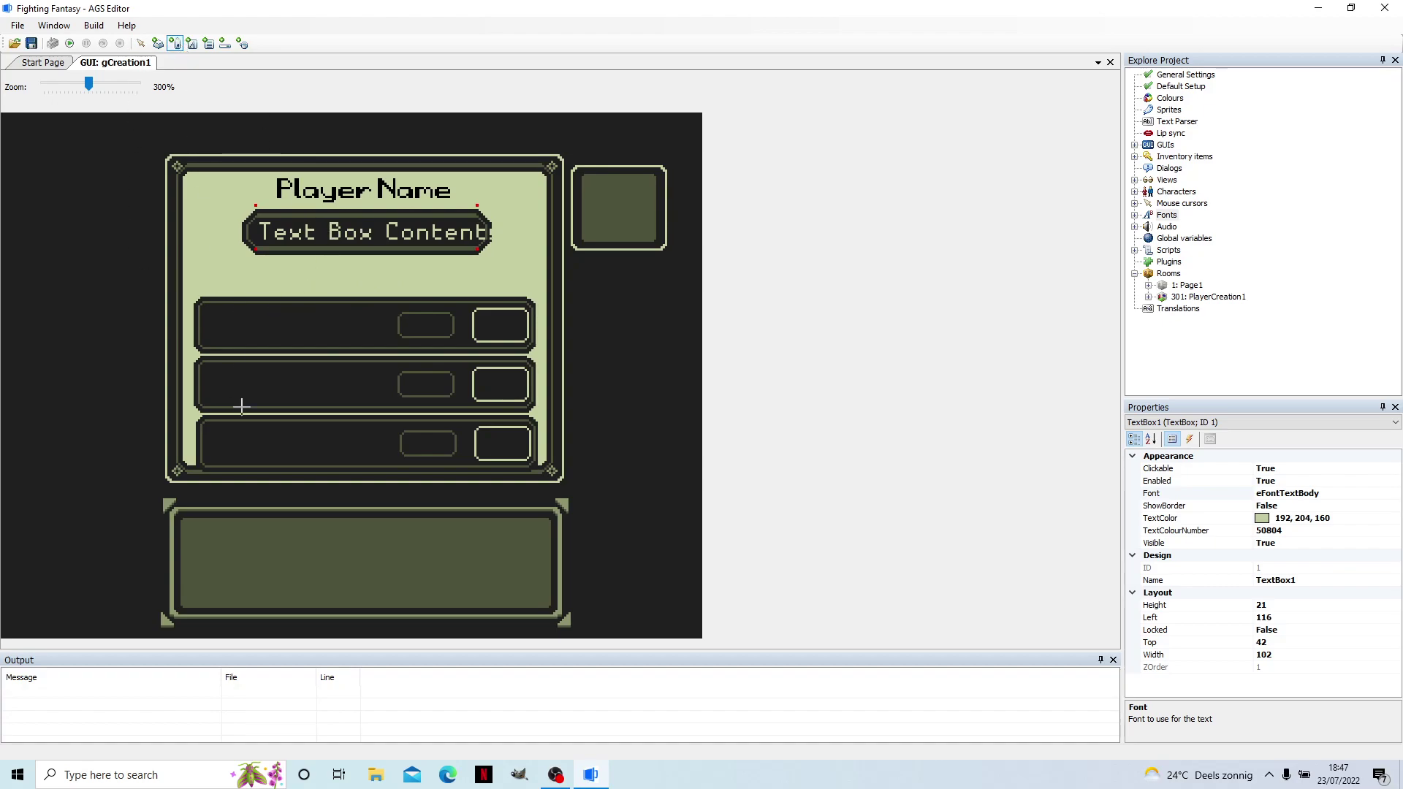
Draw a label in the first attribute row with colour number 19079 and enlarge it.
drag(205, 312, 353, 345)
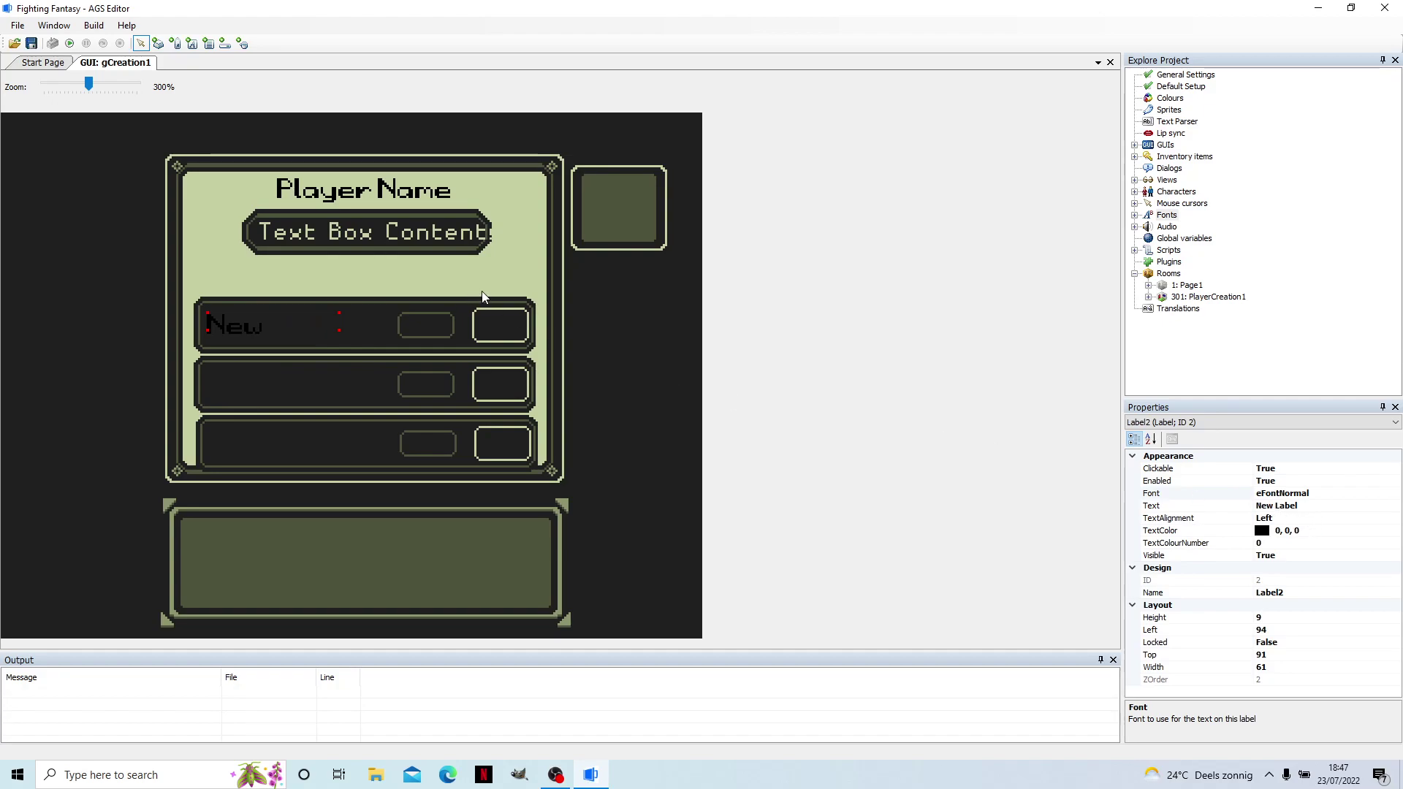
click(1283, 541)
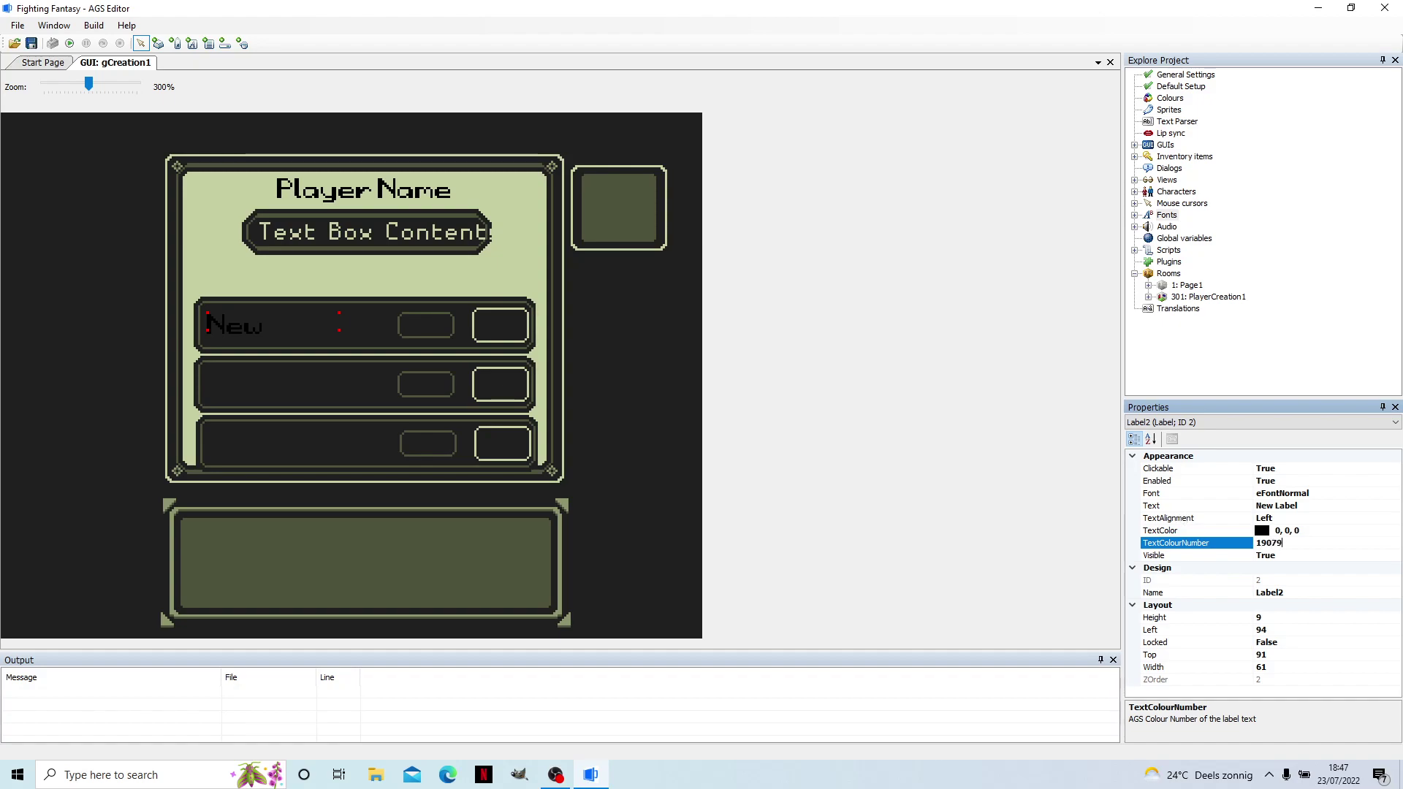
text(19079)
key(Return)
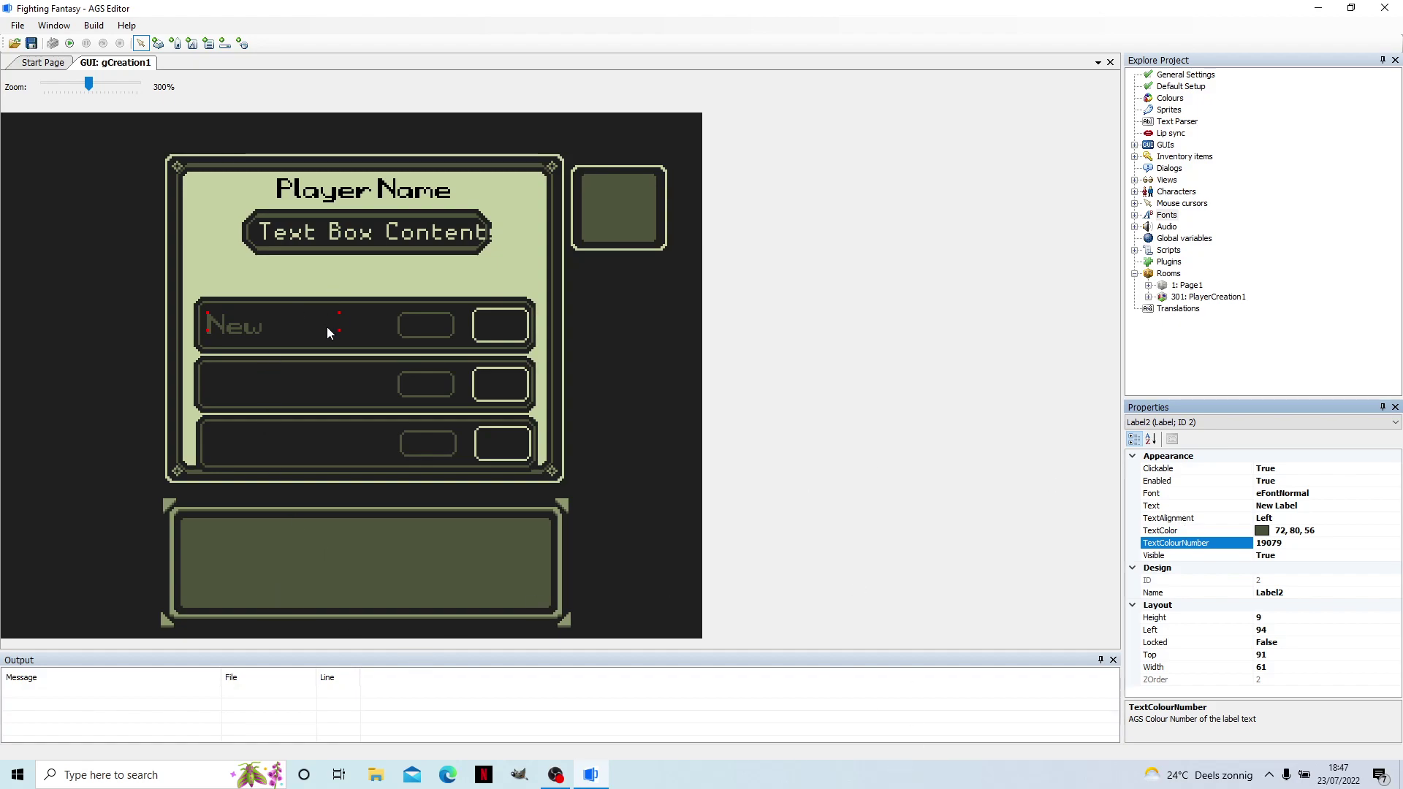
drag(336, 331, 374, 340)
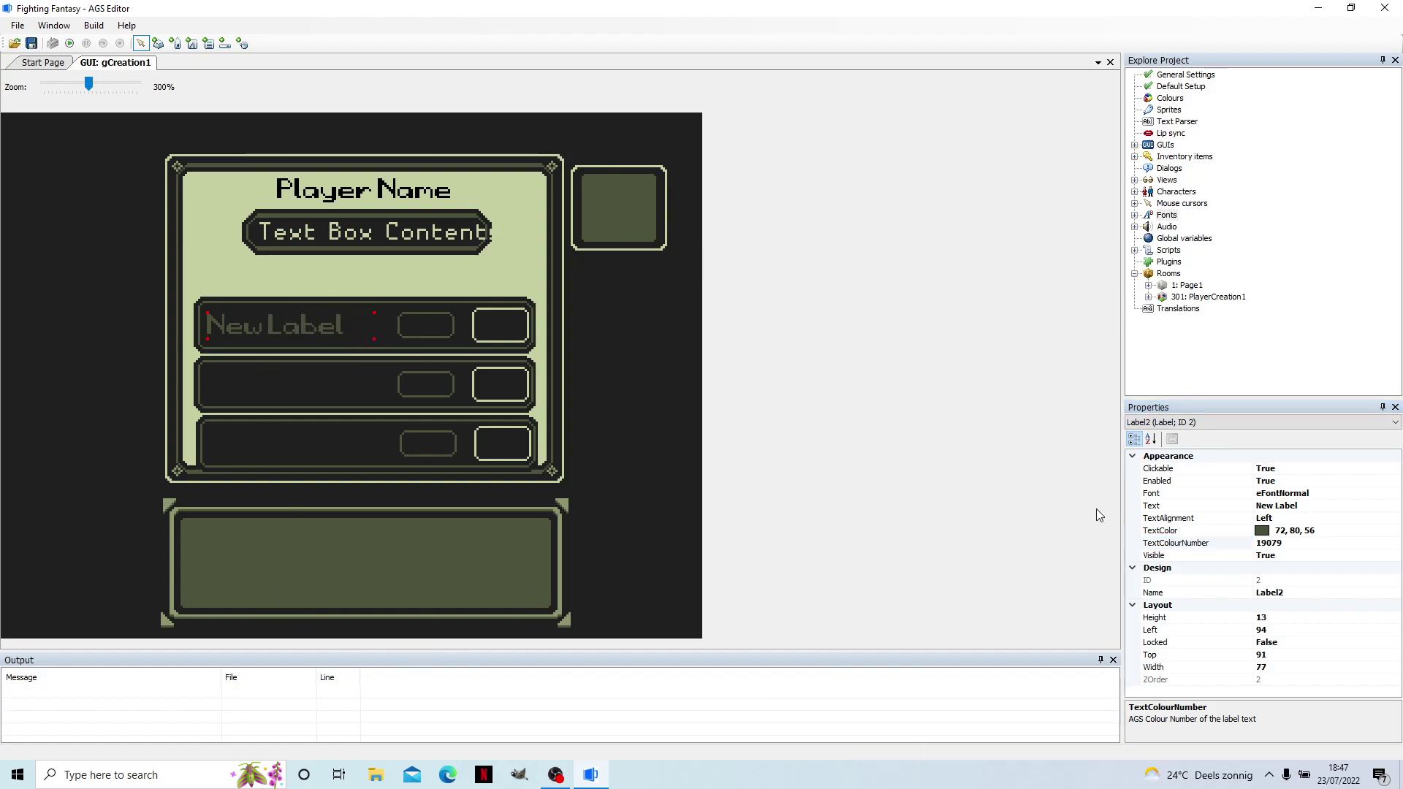
Give the label the eFontTextBody font and position it at left 93, top 87.
click(1312, 494)
click(1395, 495)
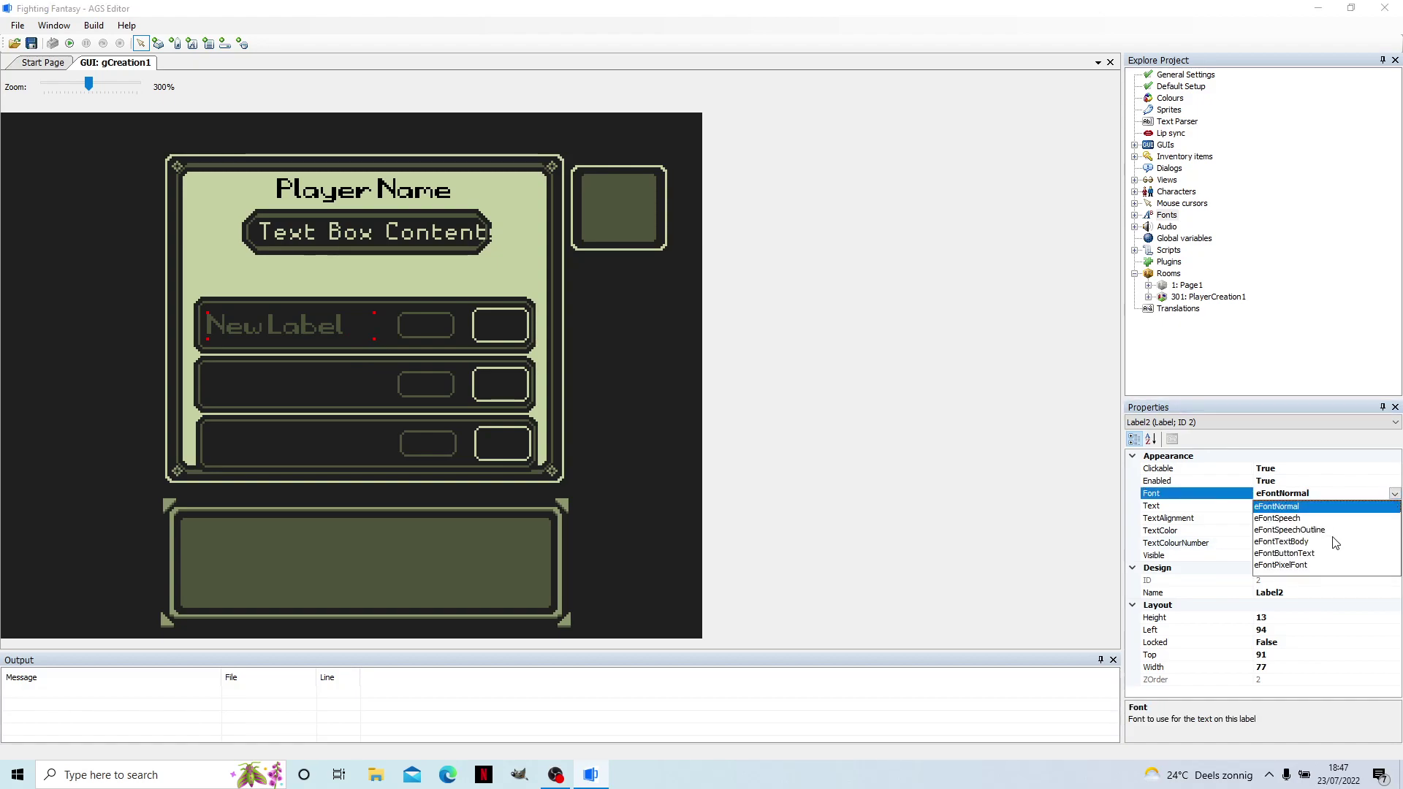
click(1288, 543)
click(365, 354)
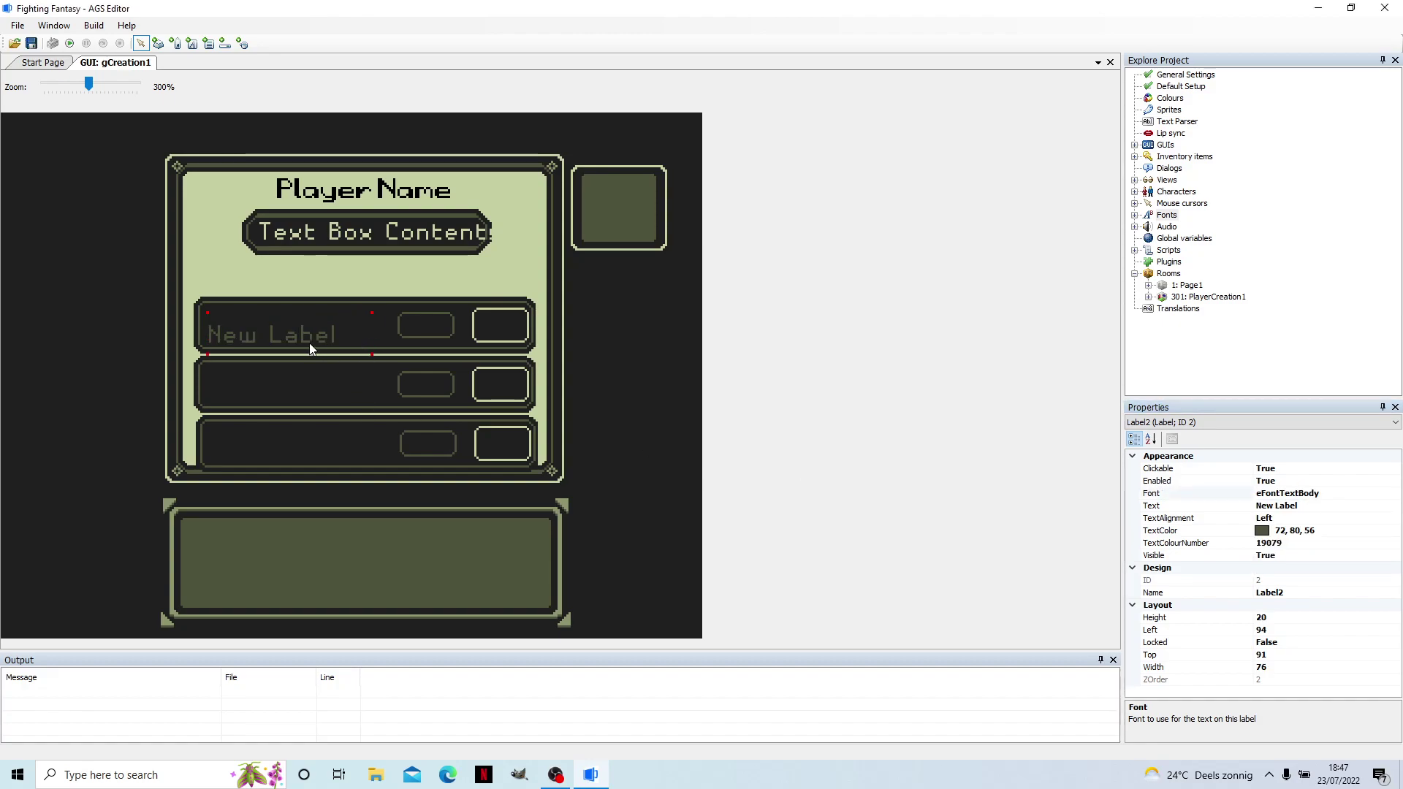
drag(309, 342, 306, 332)
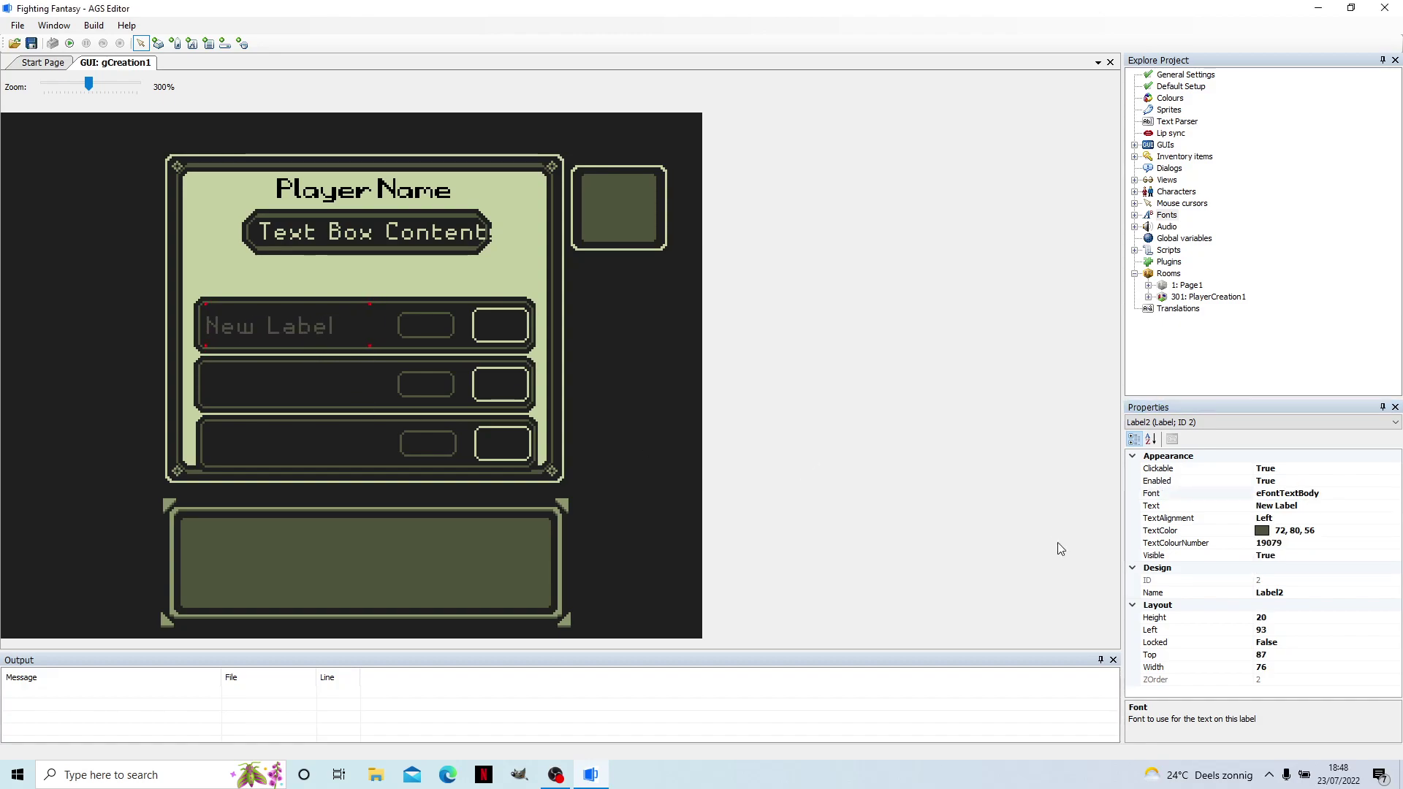
click(1373, 494)
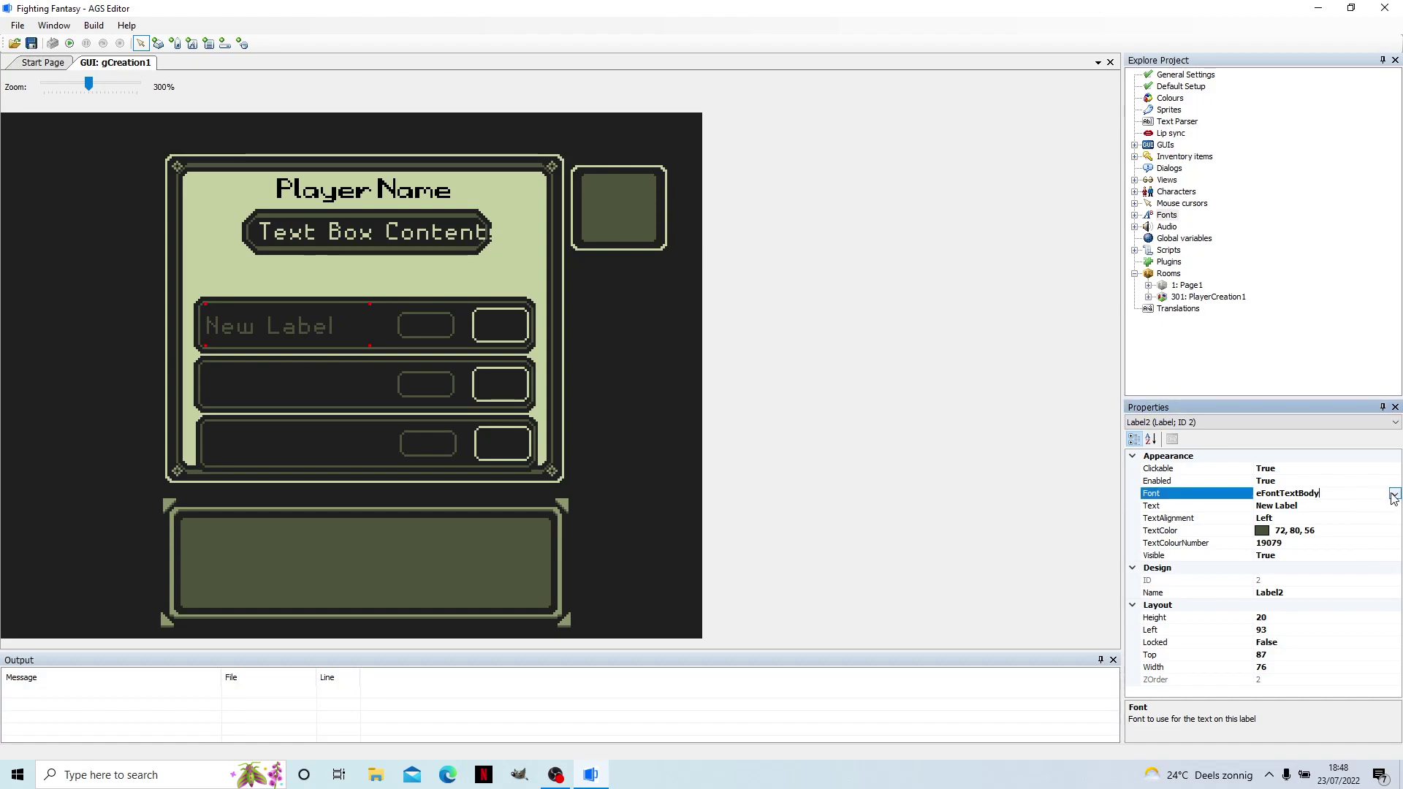
click(1395, 493)
click(1292, 555)
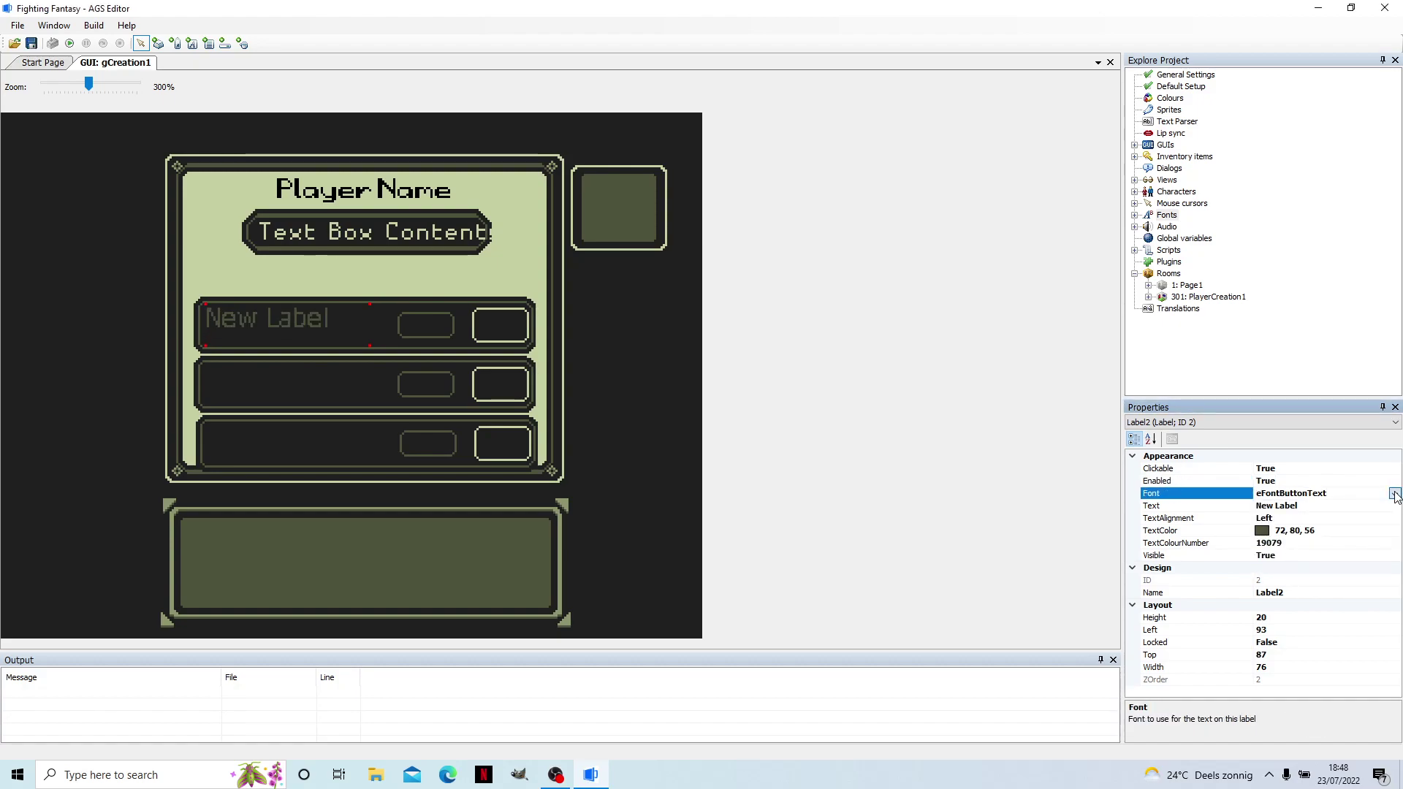
click(1394, 493)
click(1288, 530)
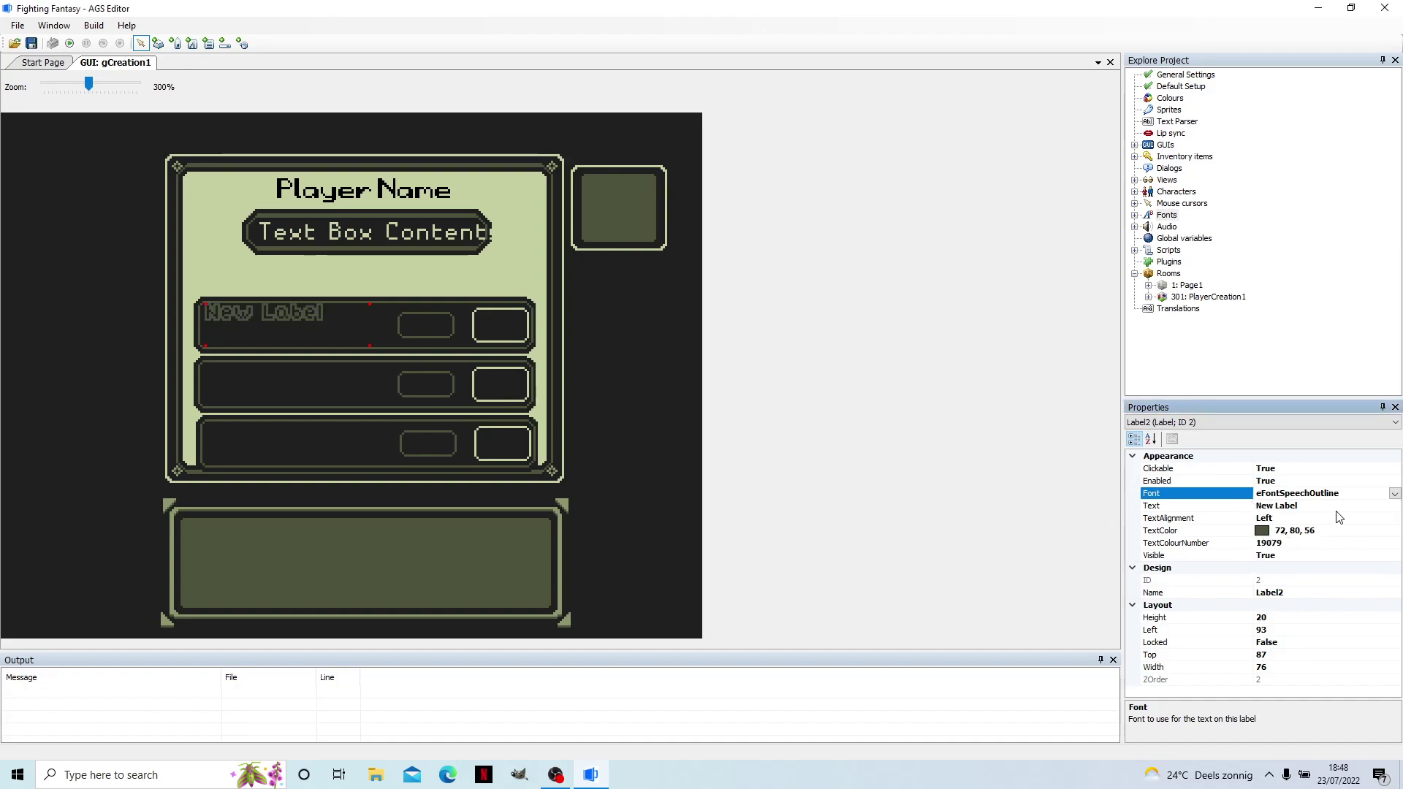
click(1394, 493)
click(1286, 544)
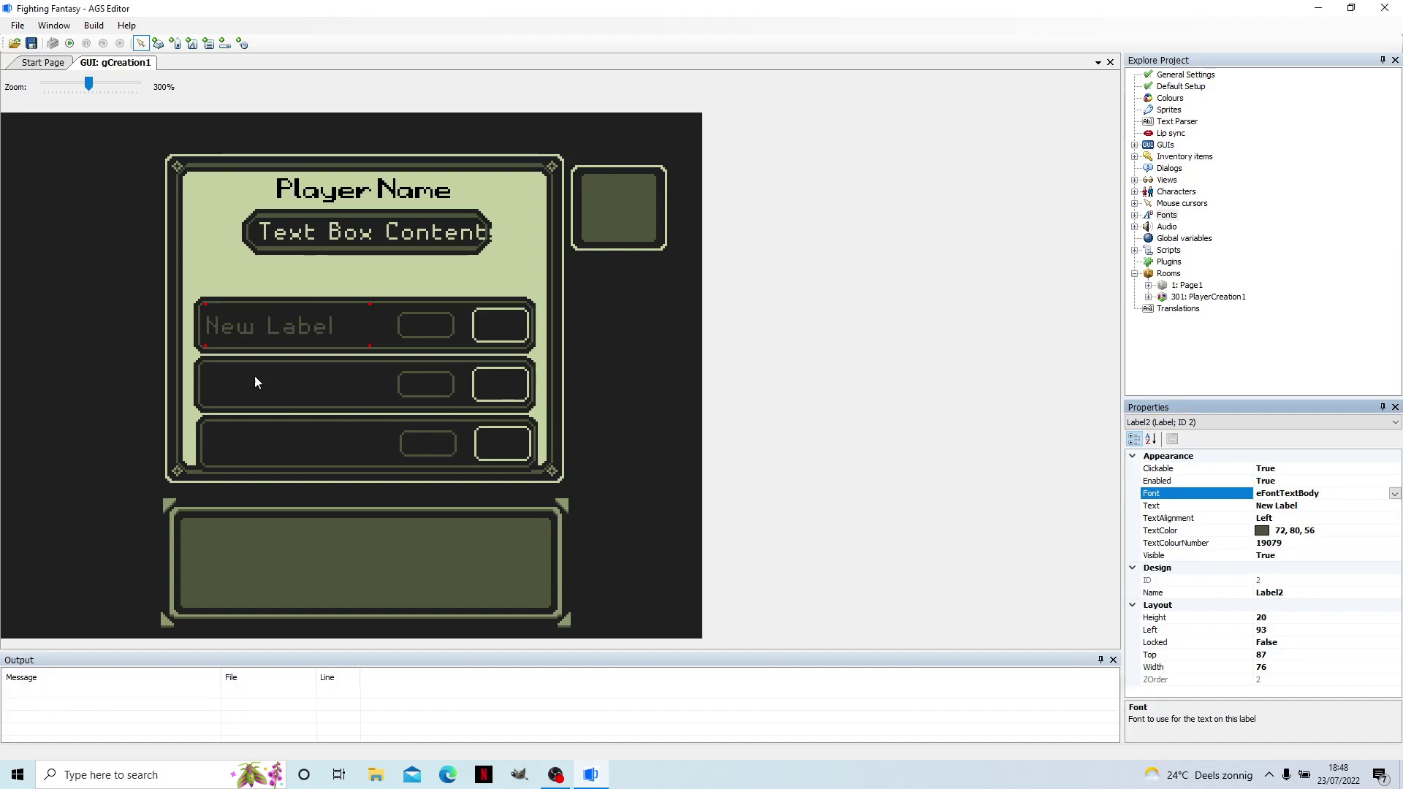
Set the first-row label's text to Stamina.
click(1271, 593)
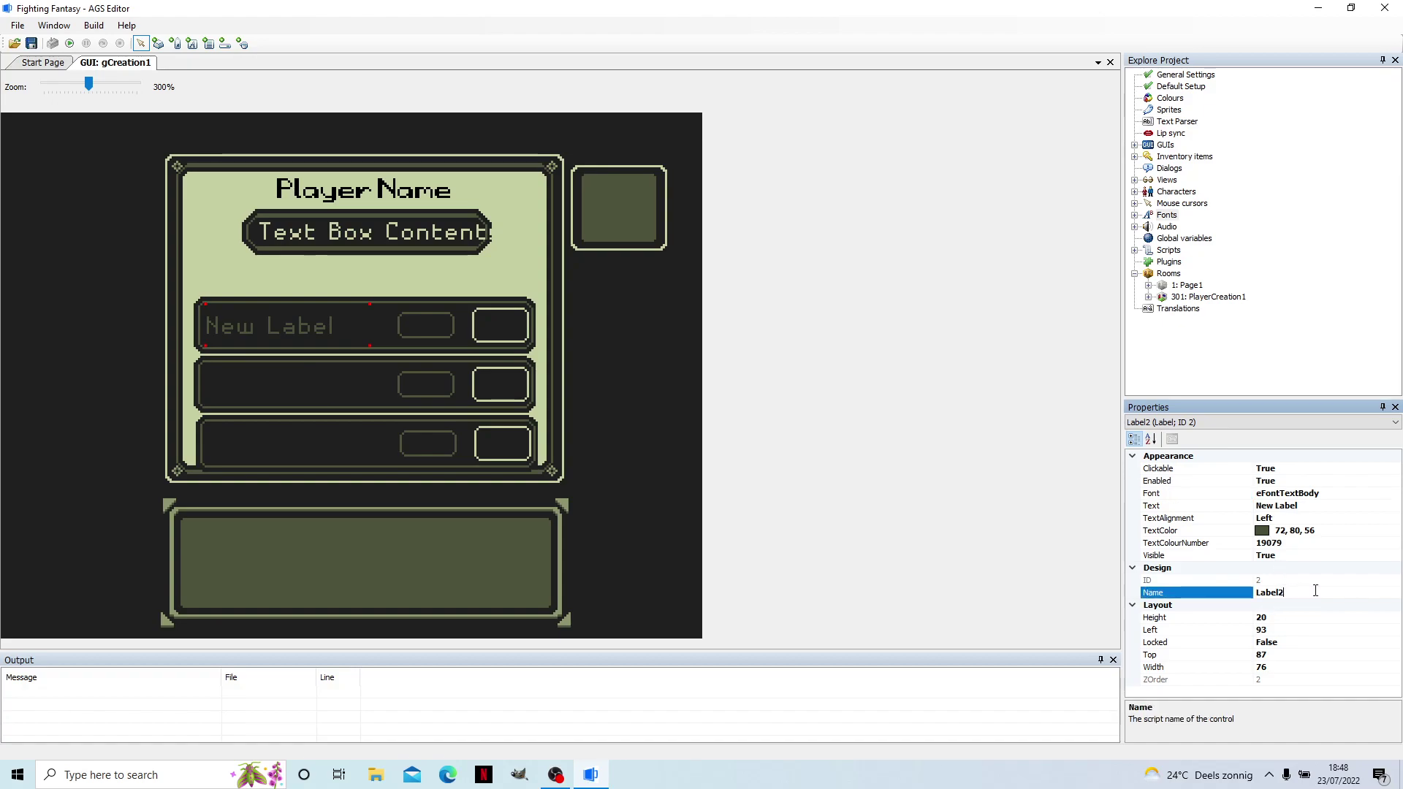
click(1291, 505)
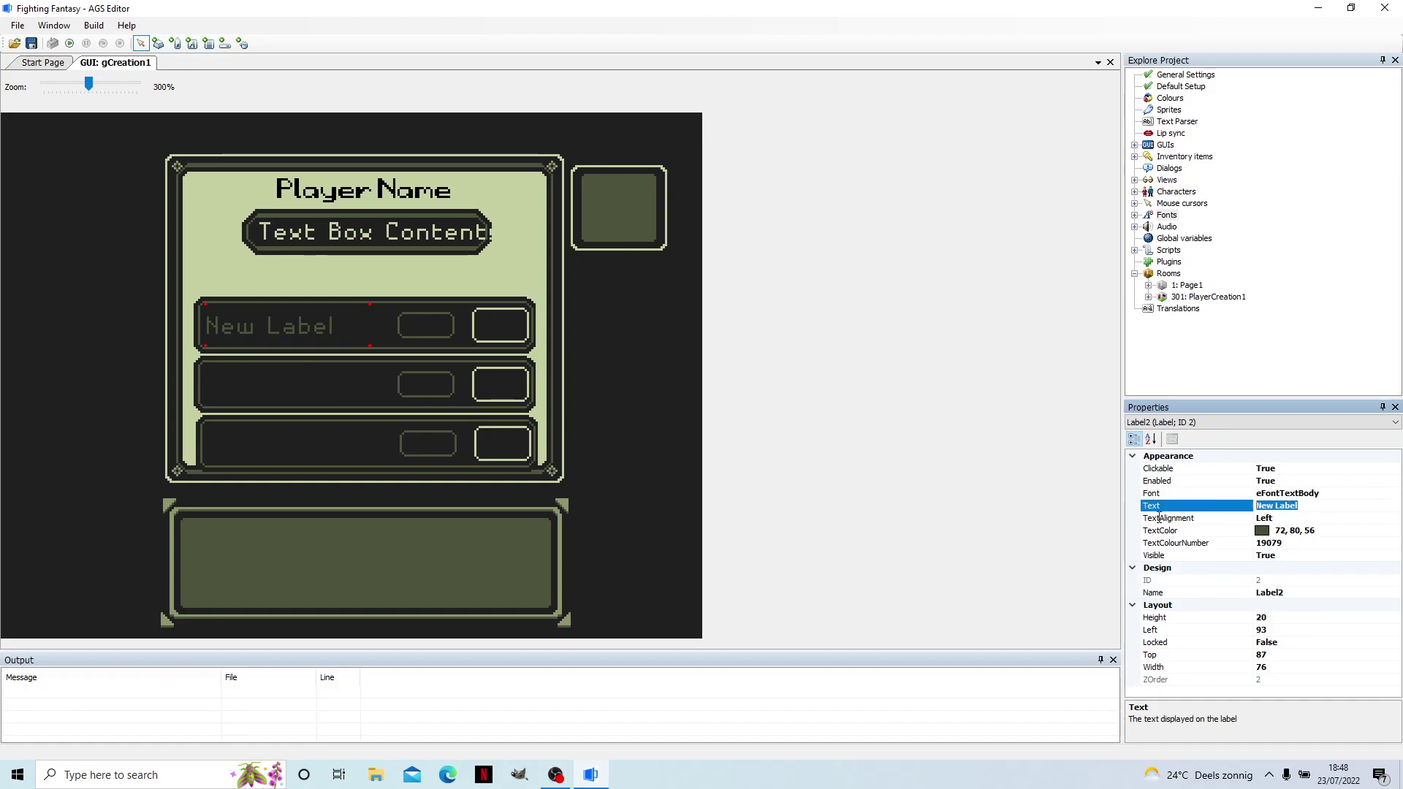
text(Stamina)
key(Return)
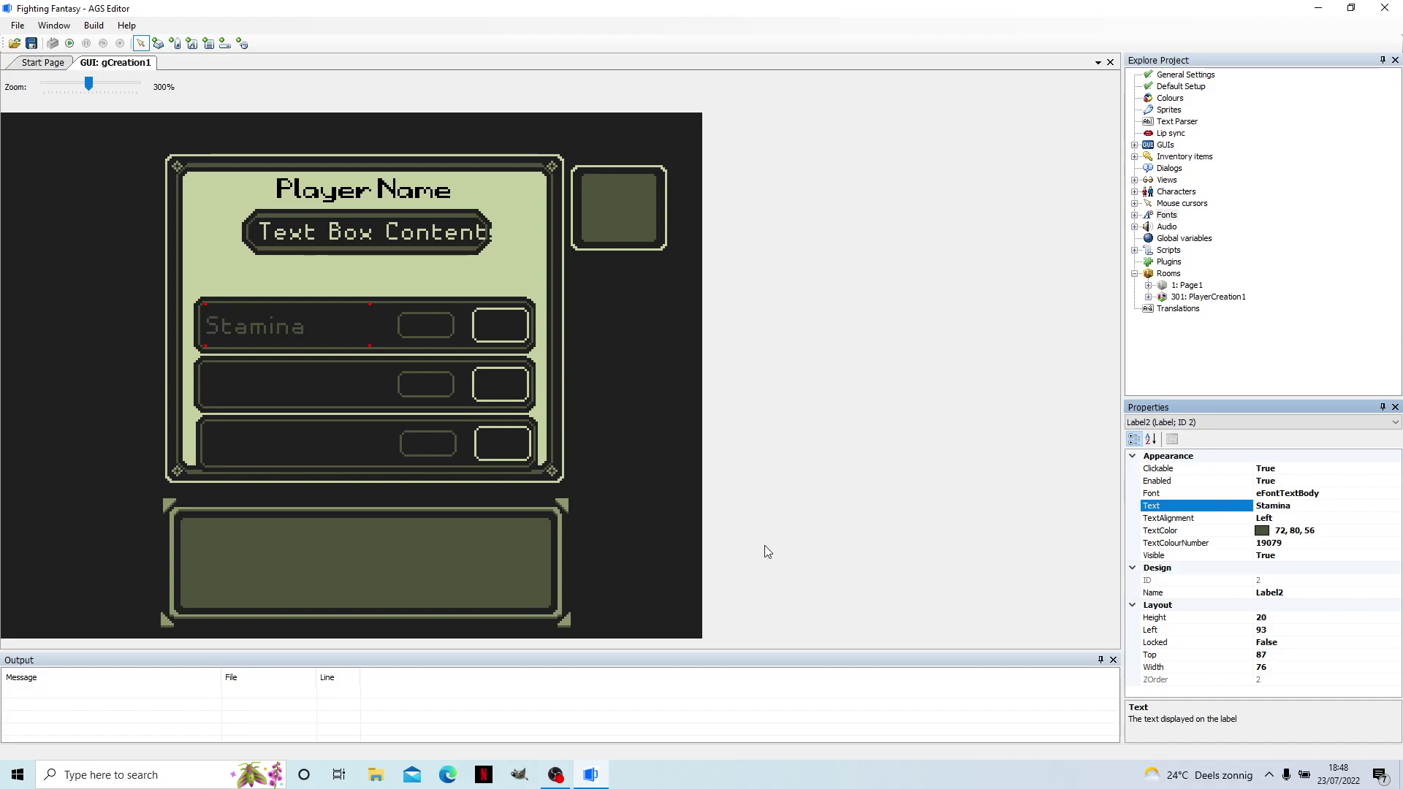
click(1281, 597)
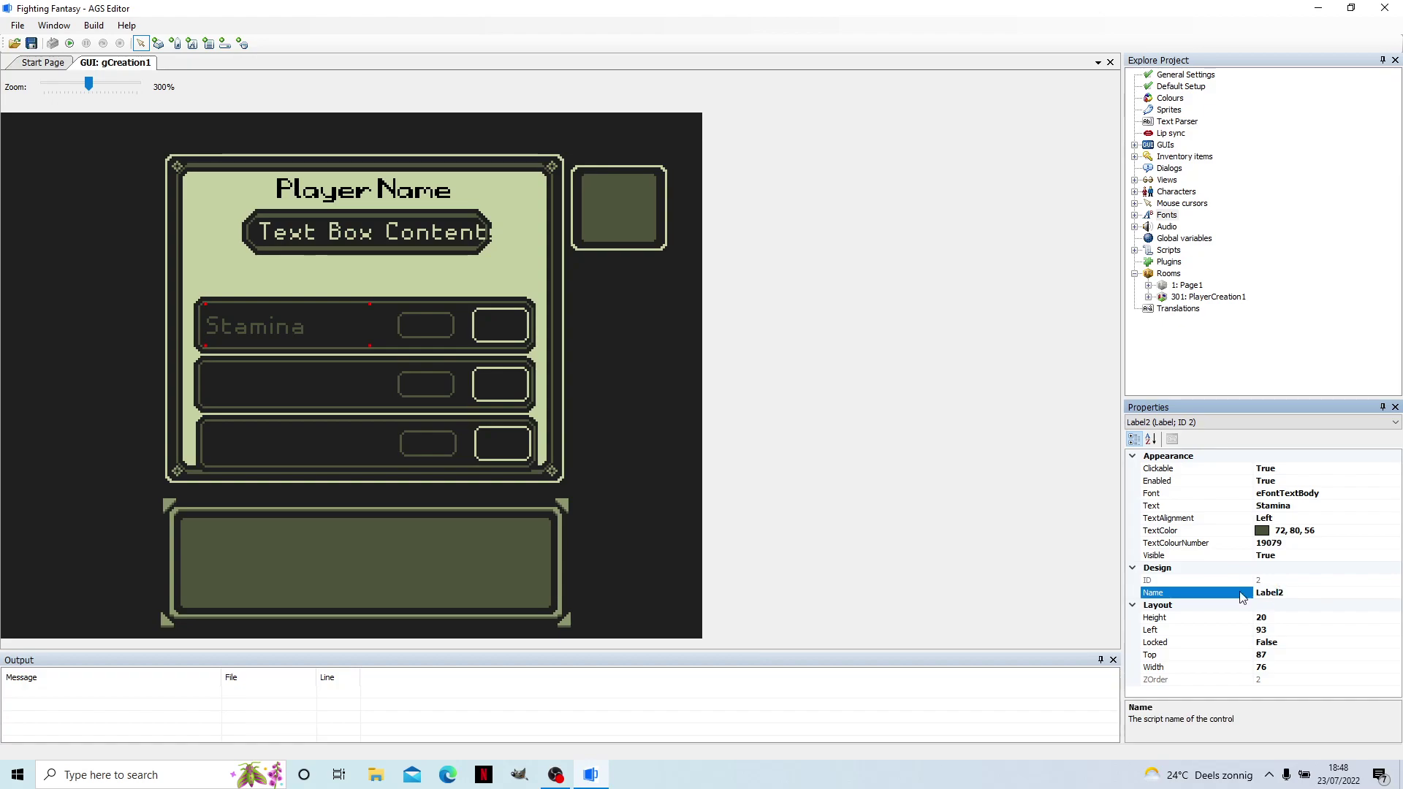
Copy the Stamina label into the second row and change its text to Skill.
right_click(293, 327)
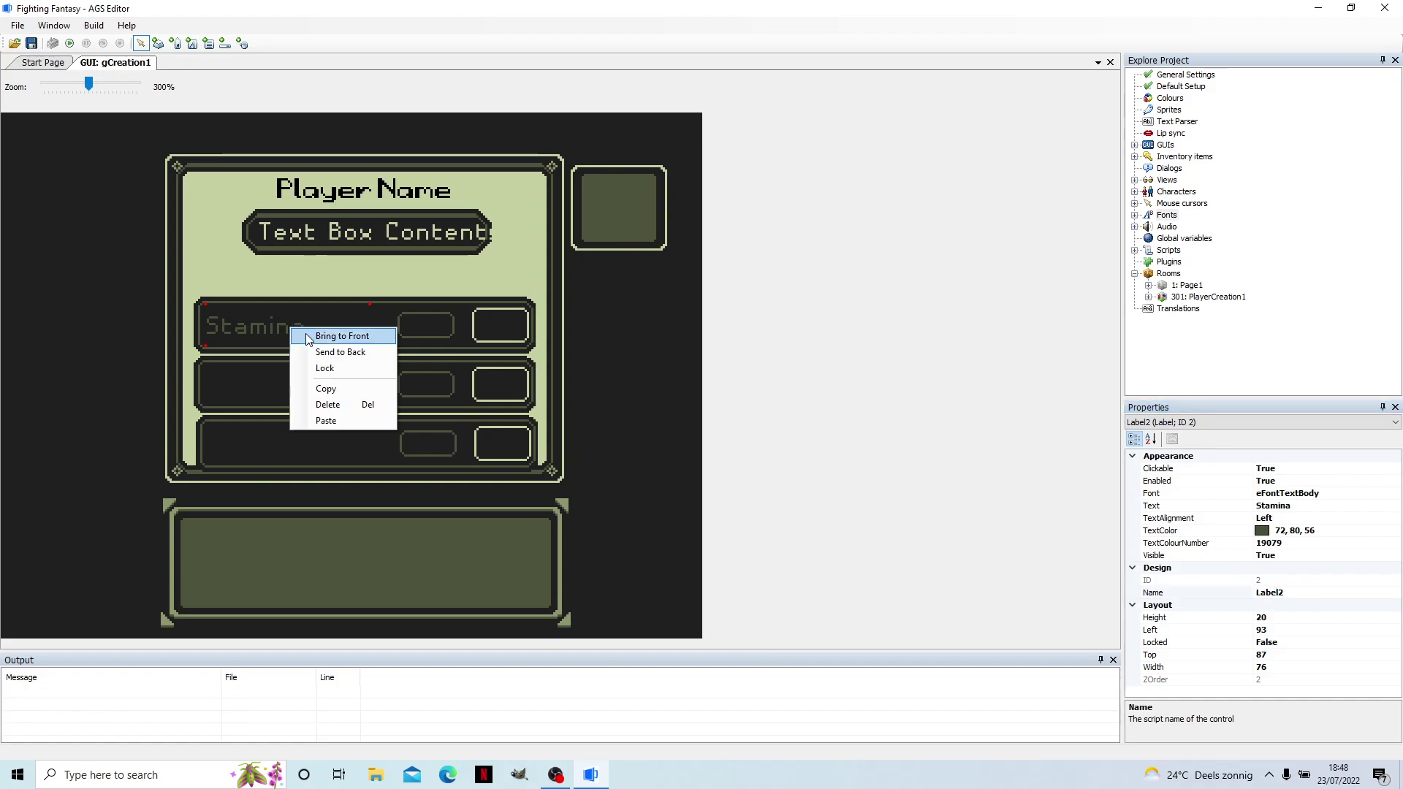
click(345, 396)
key(ctrl+v)
drag(306, 414, 253, 383)
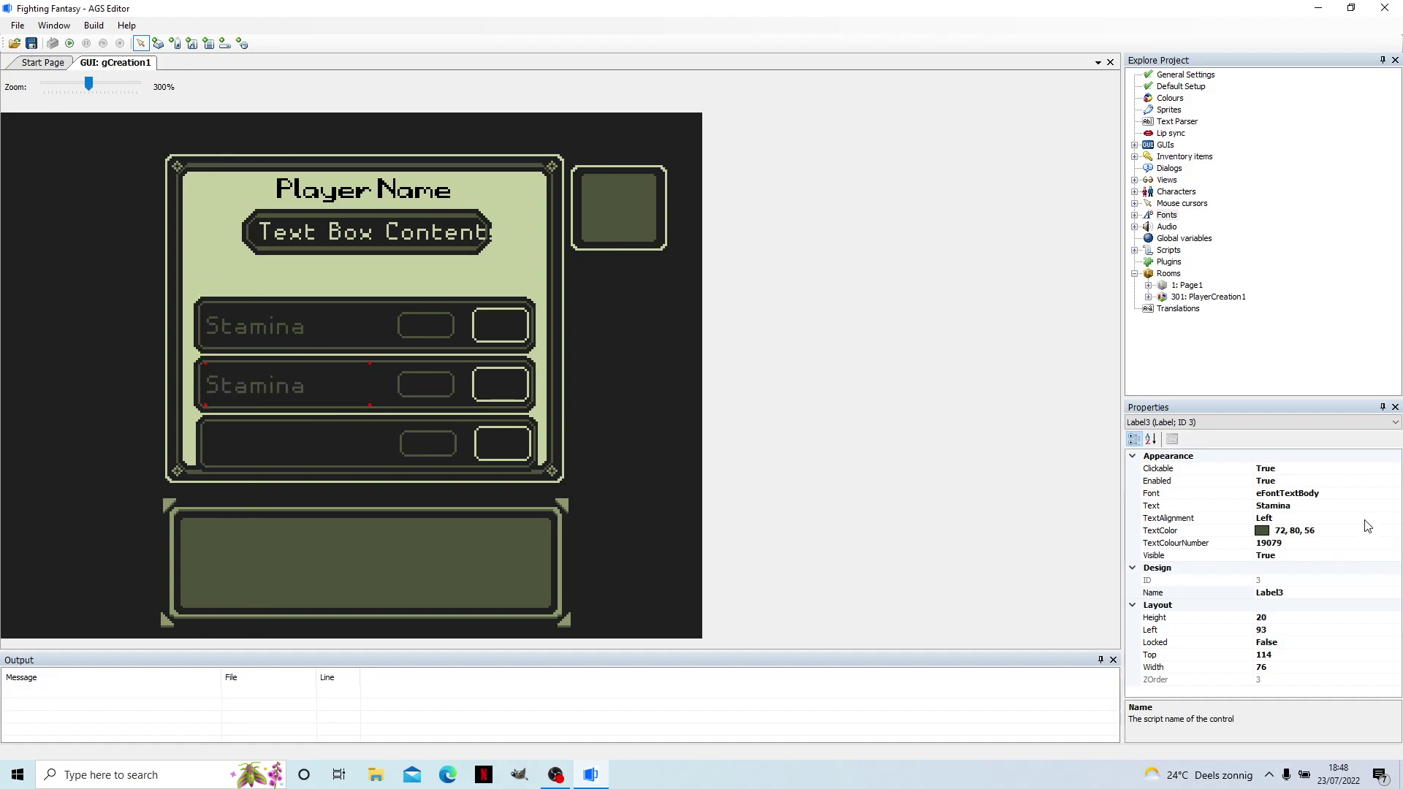
click(1281, 506)
double_click(1288, 505)
text(Skill)
key(Return)
Paste another copy into the third row and change its text to Sanity.
right_click(295, 435)
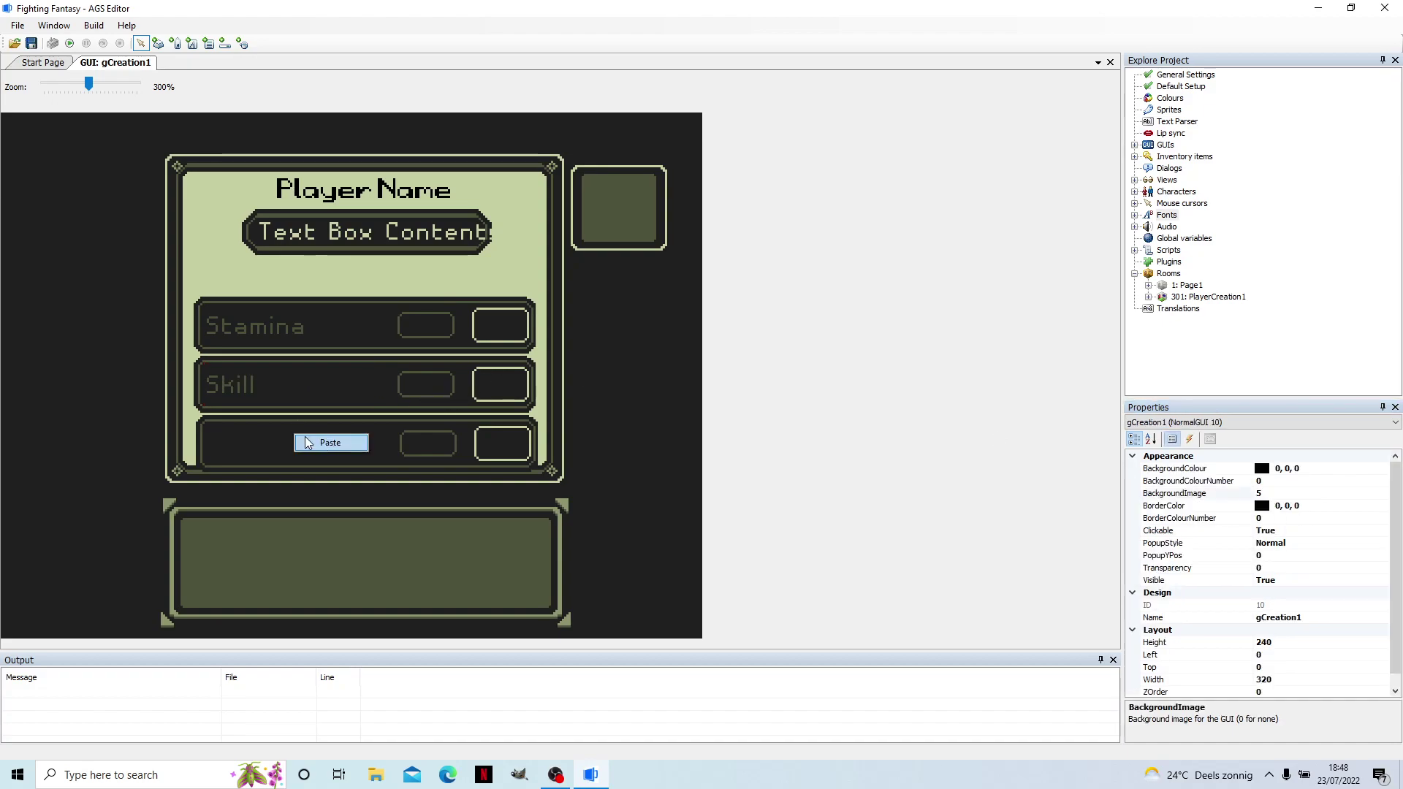
click(330, 443)
drag(331, 443, 278, 441)
click(1216, 520)
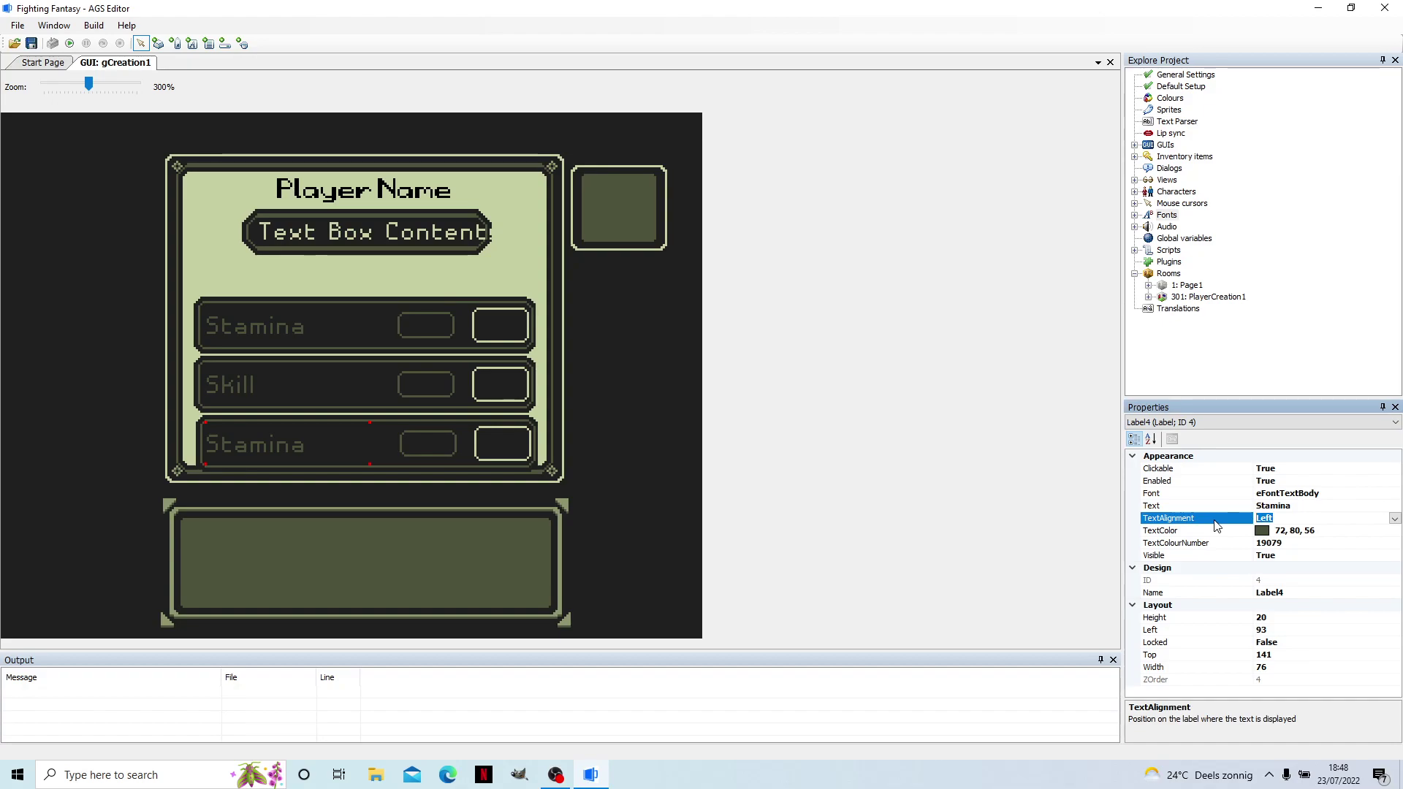
click(1232, 507)
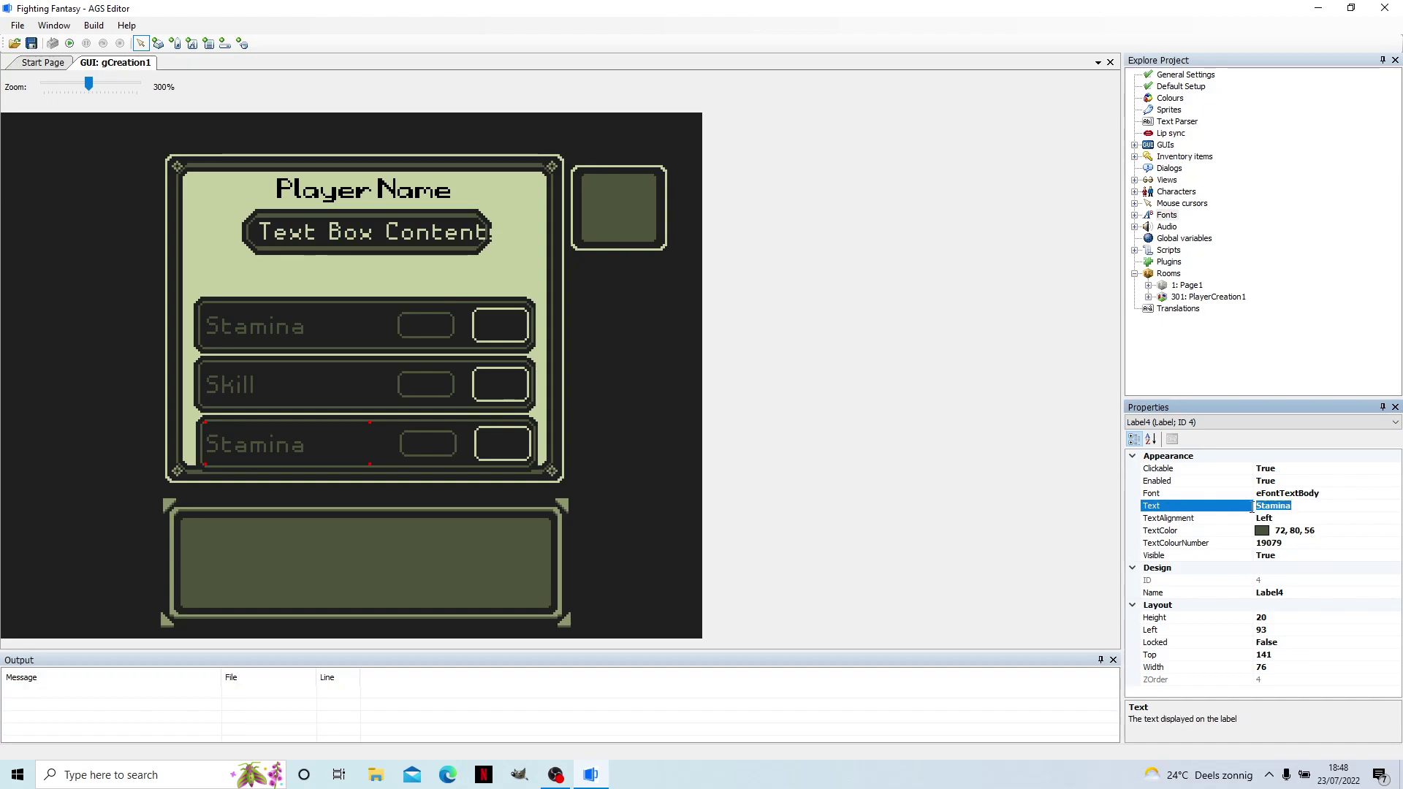
text(Sanity)
key(Return)
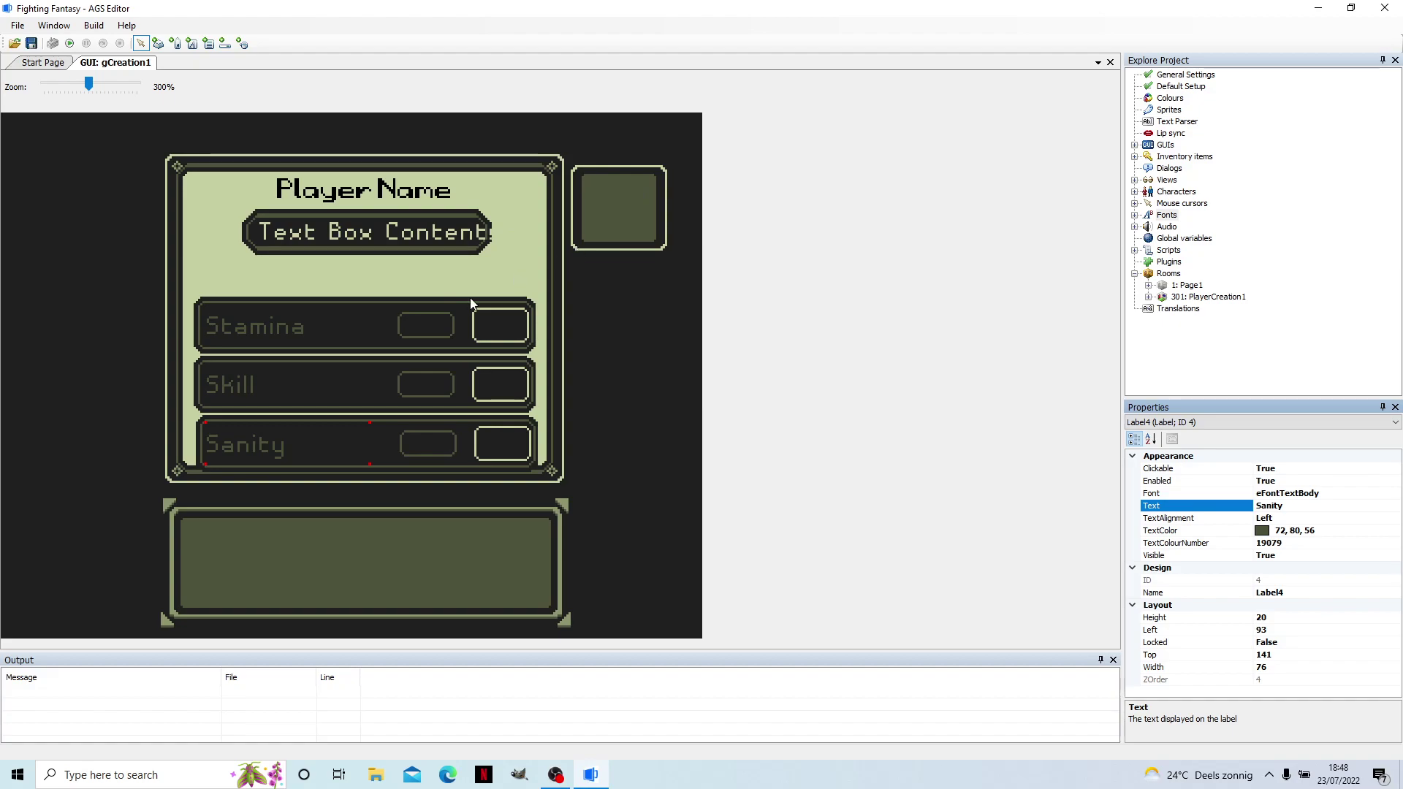
Draw a new button below the text box and begin importing a sprite from the project's Assets folder.
click(177, 43)
drag(366, 269, 421, 298)
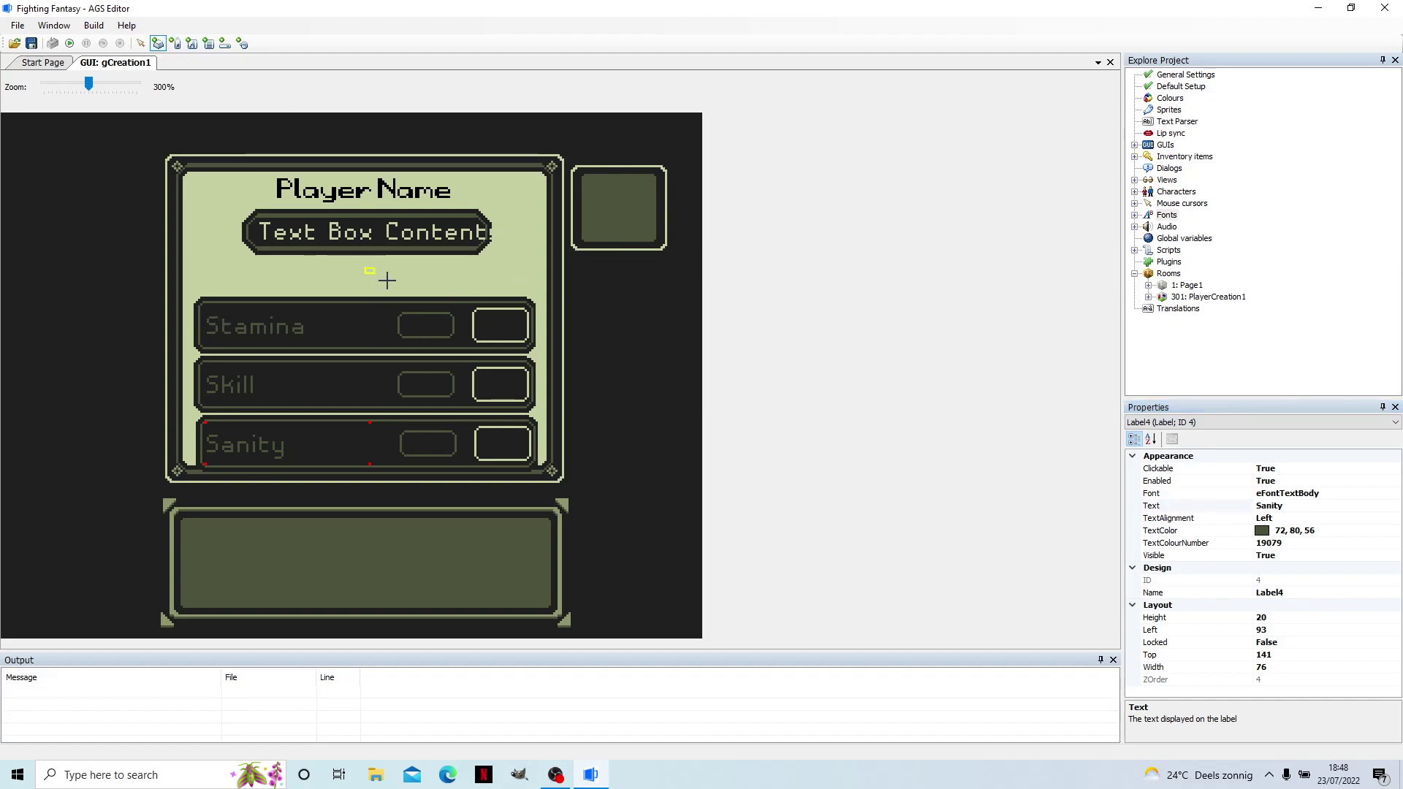
click(1198, 468)
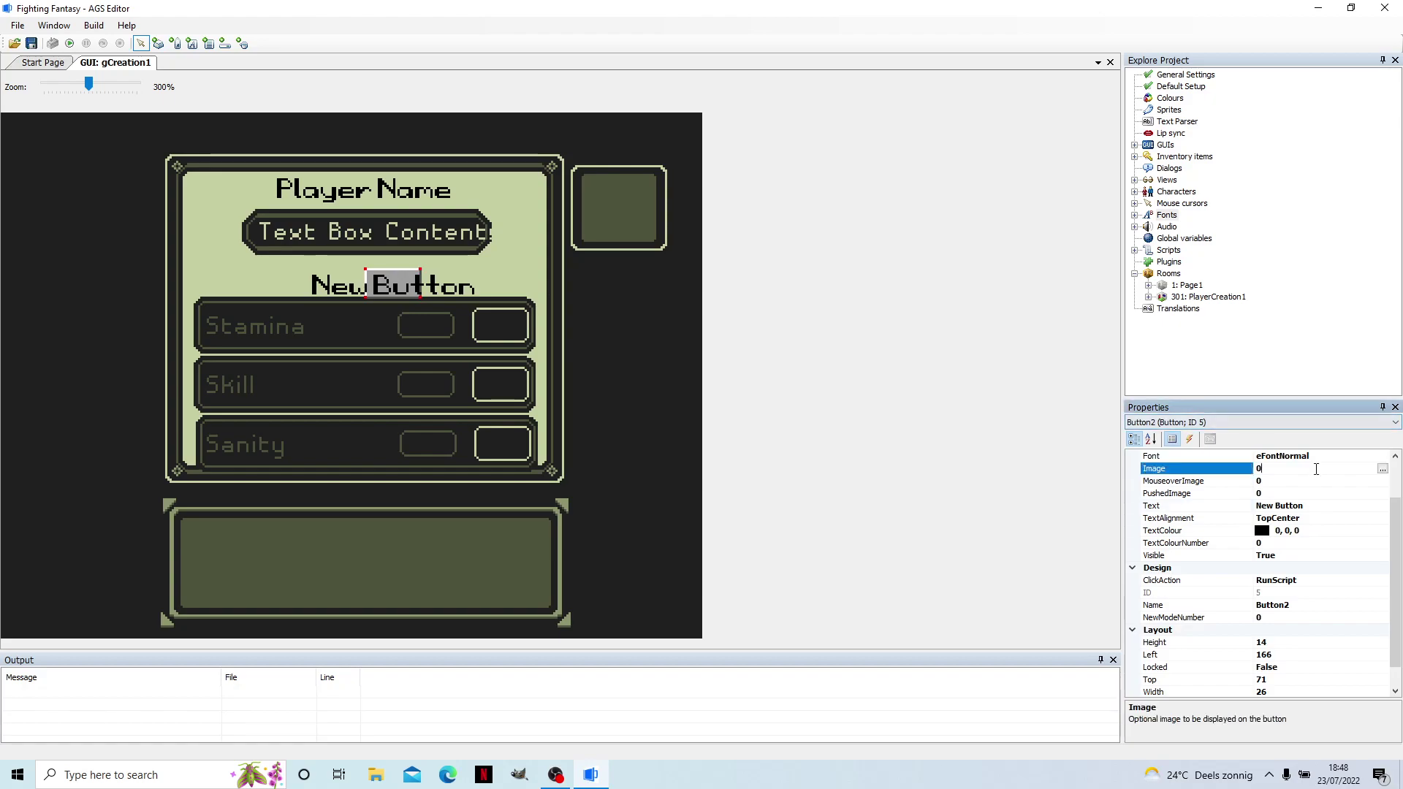
click(1383, 469)
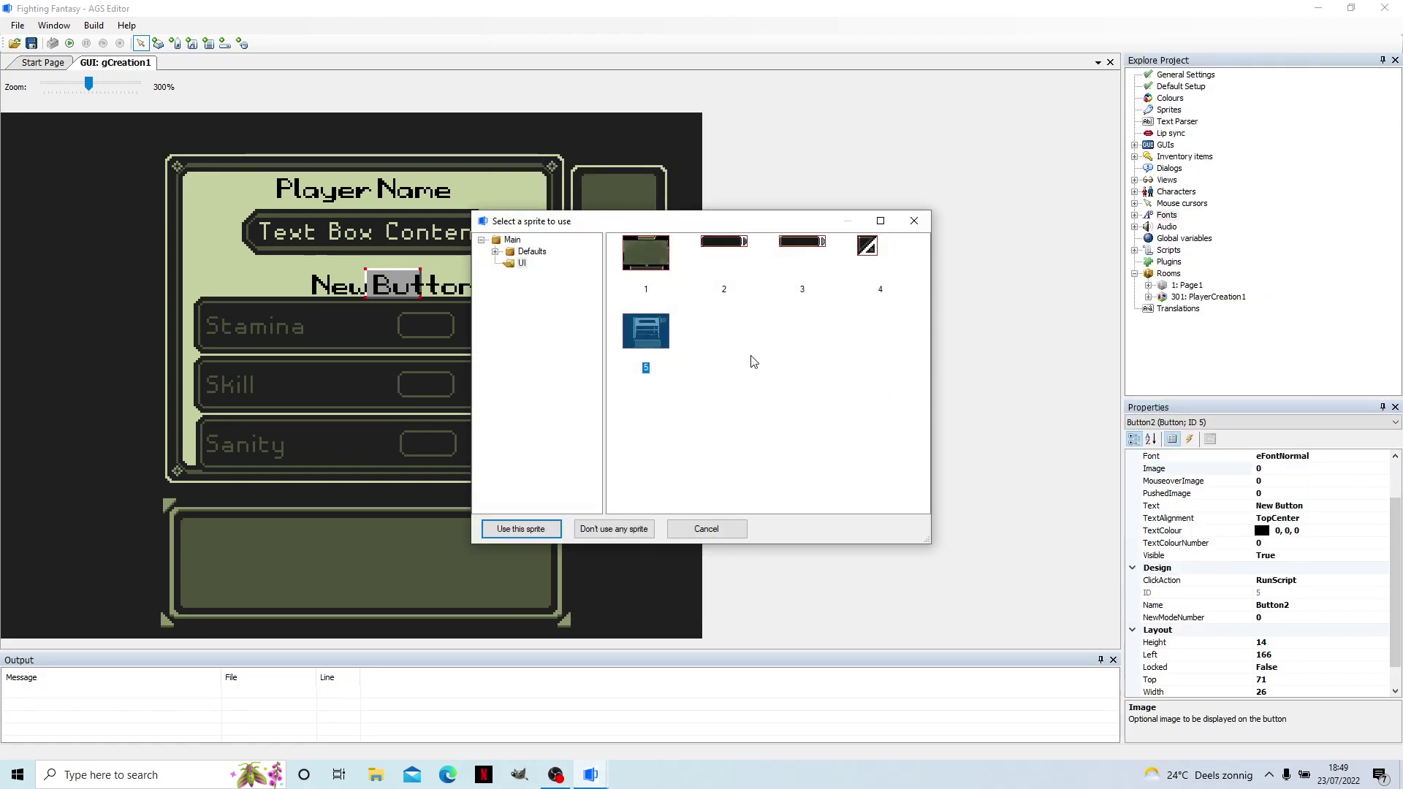
right_click(809, 374)
click(840, 383)
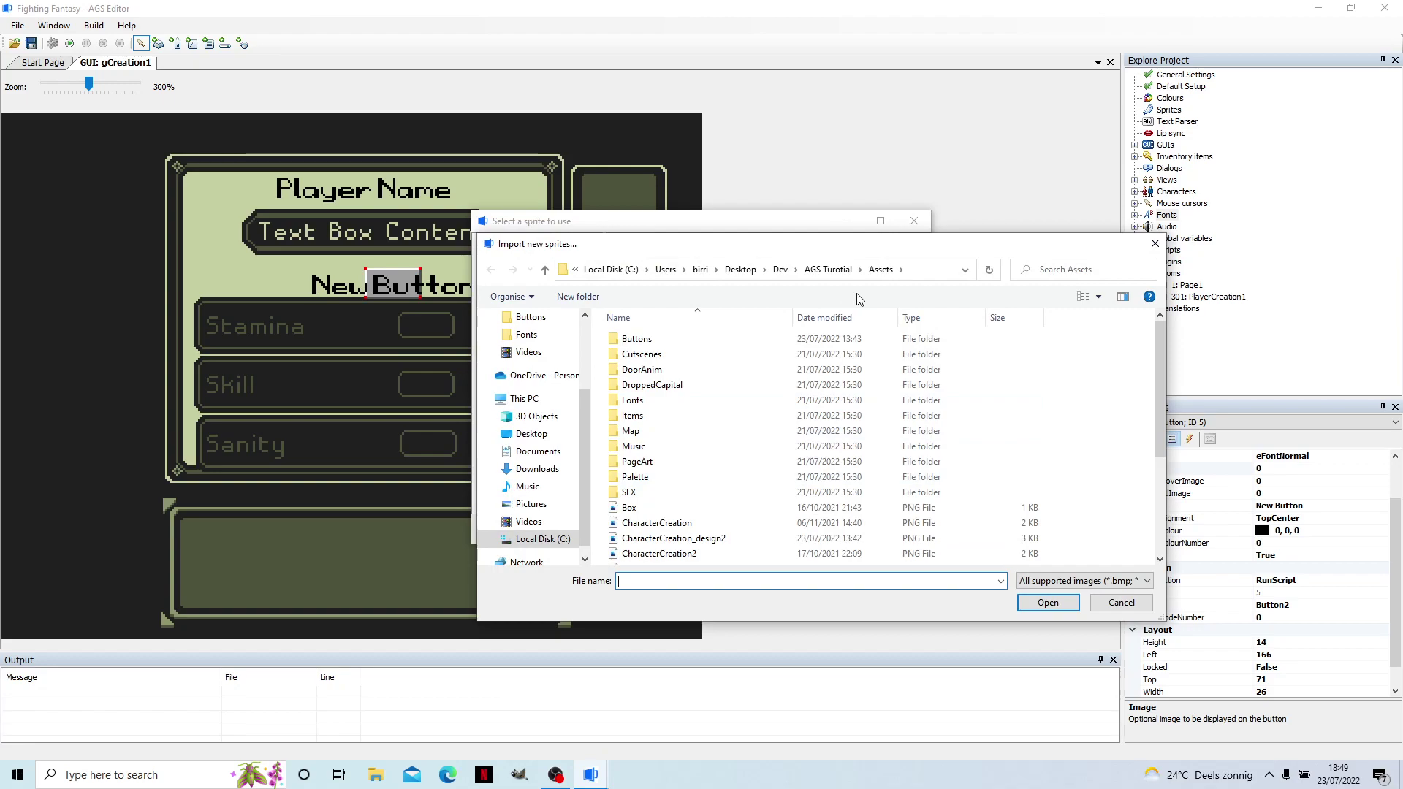
click(828, 269)
double_click(665, 355)
Import RollButton from the Buttons folder and use it (sprite 6) as the button's image.
scroll(705, 383, down, 3)
scroll(690, 409, up, 3)
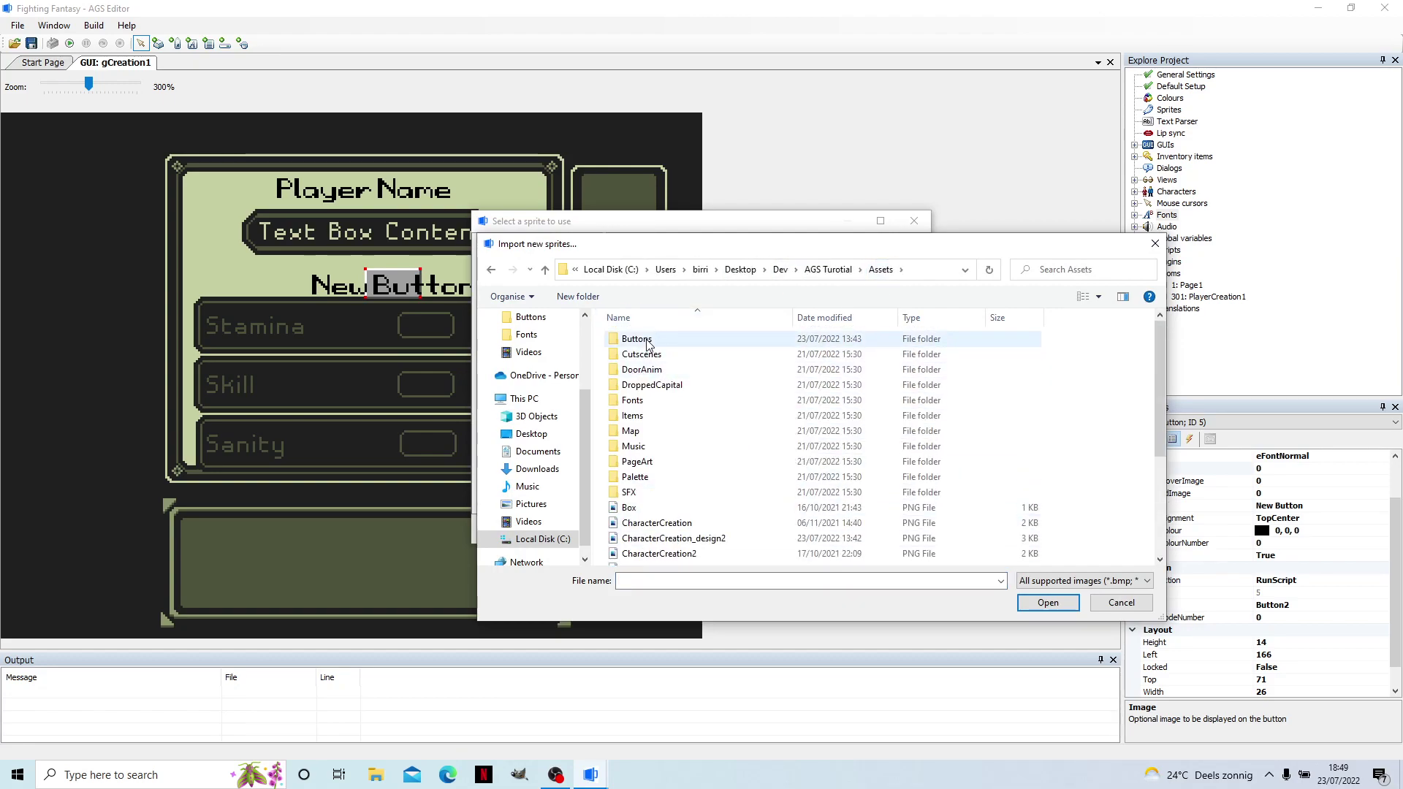
double_click(636, 339)
scroll(804, 417, down, 3)
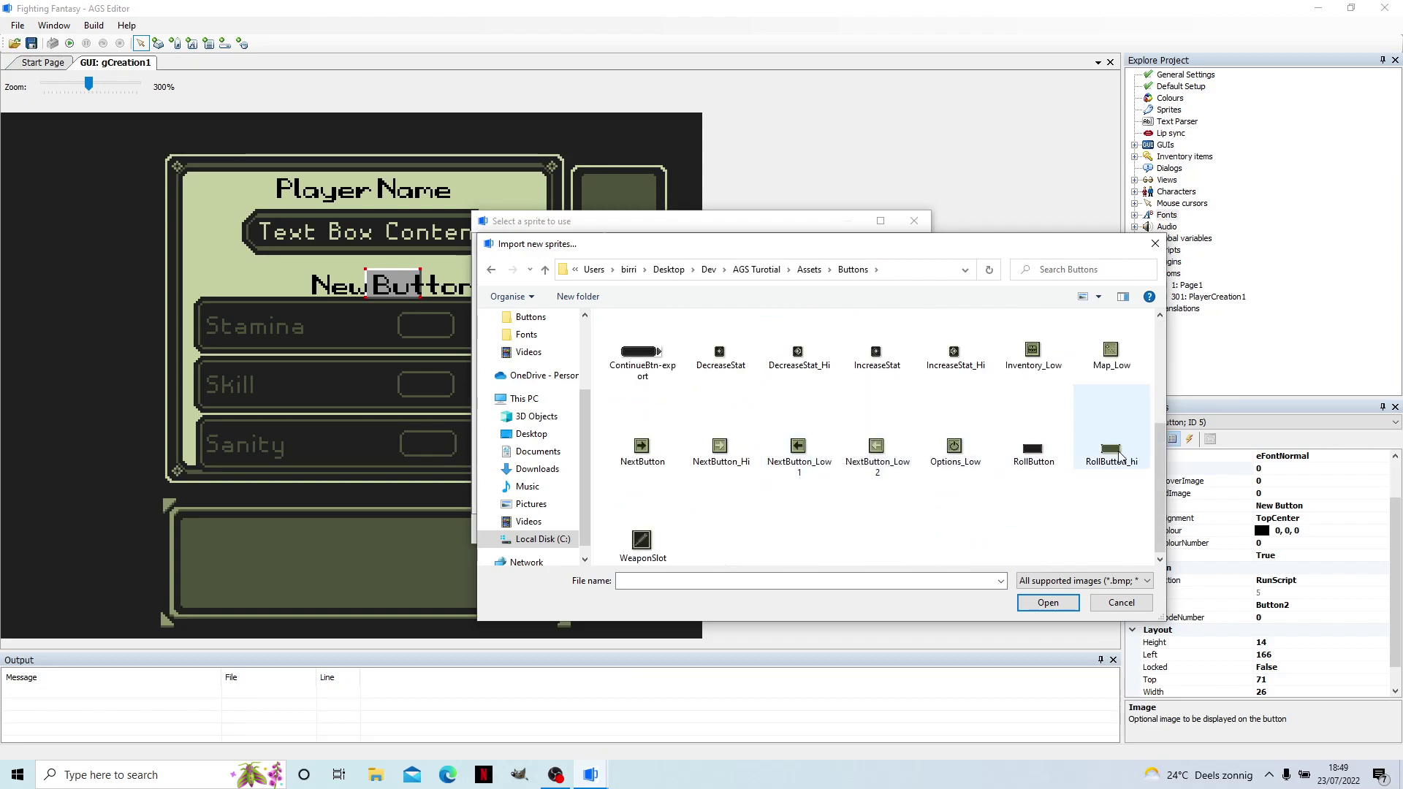
click(1044, 463)
double_click(1044, 462)
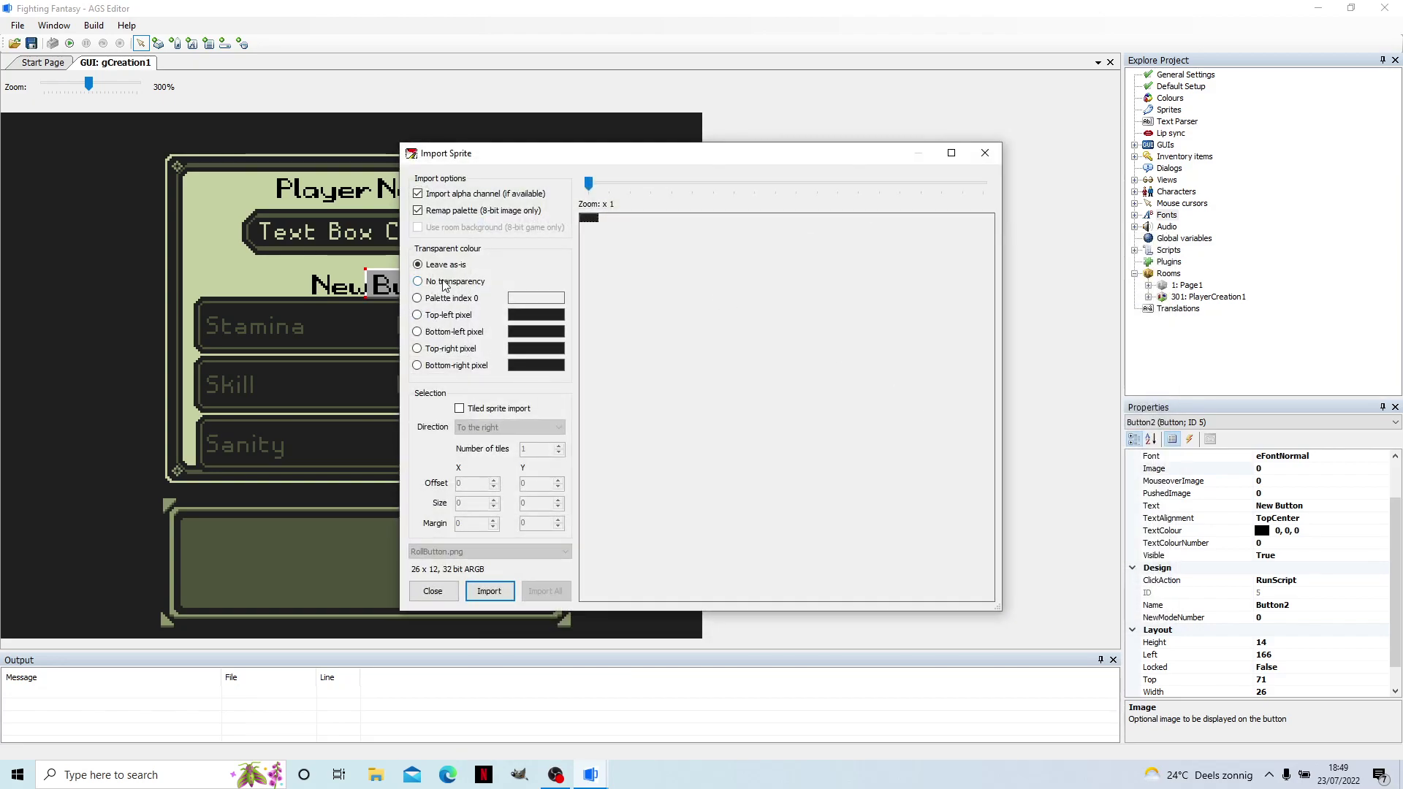
click(489, 590)
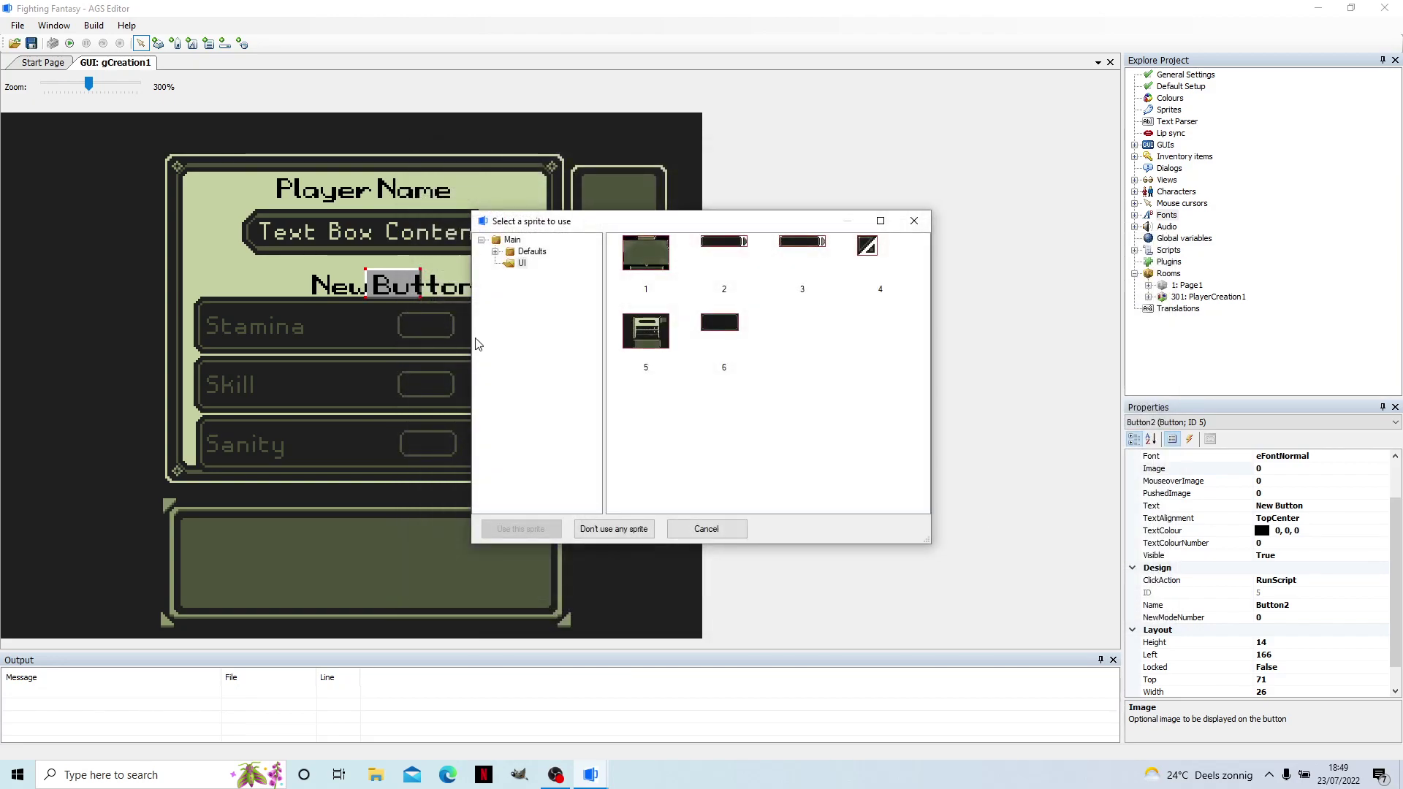
double_click(719, 323)
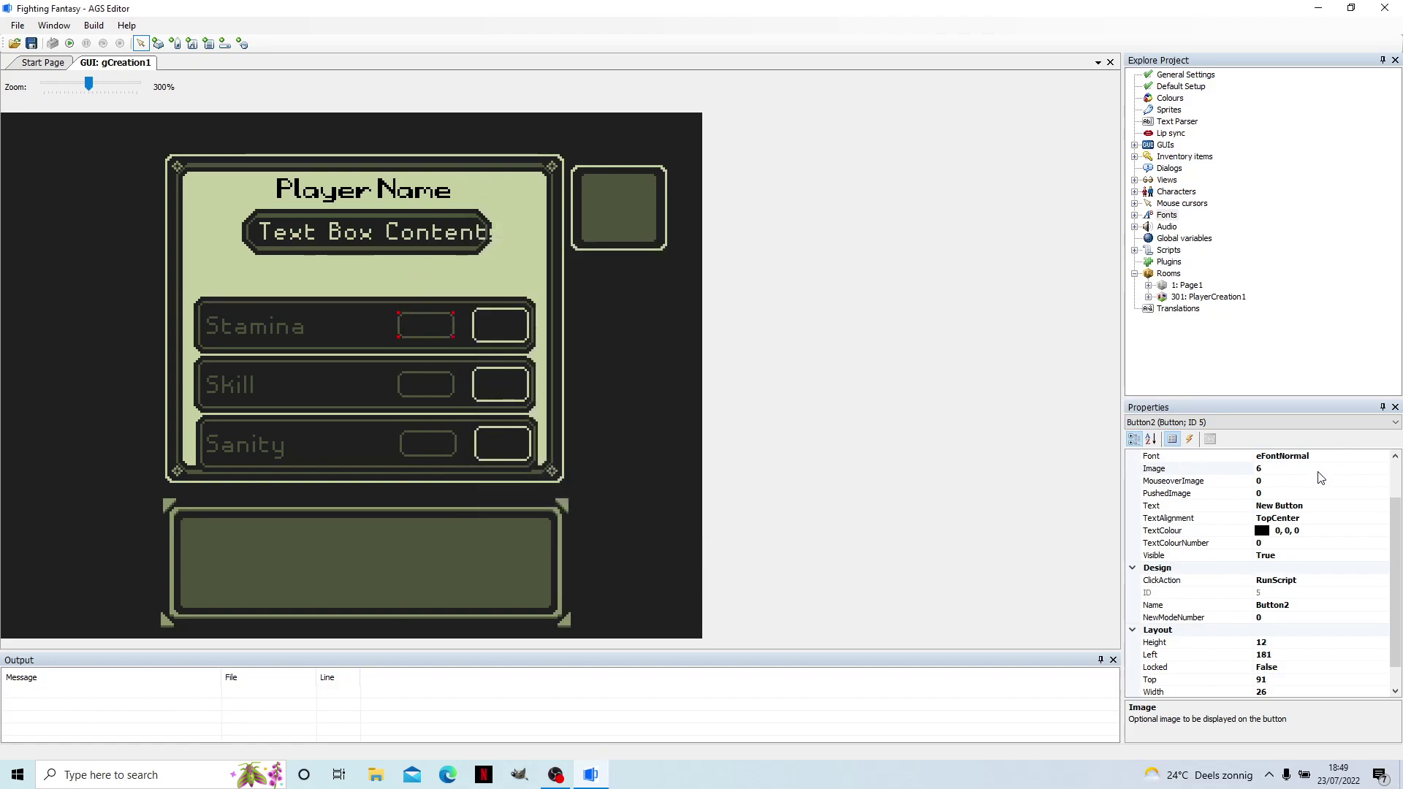
Import RollButton_hi with no transparency as sprite 7 and use it for mouseover and pushed images.
click(1344, 480)
click(1382, 481)
right_click(787, 334)
click(821, 347)
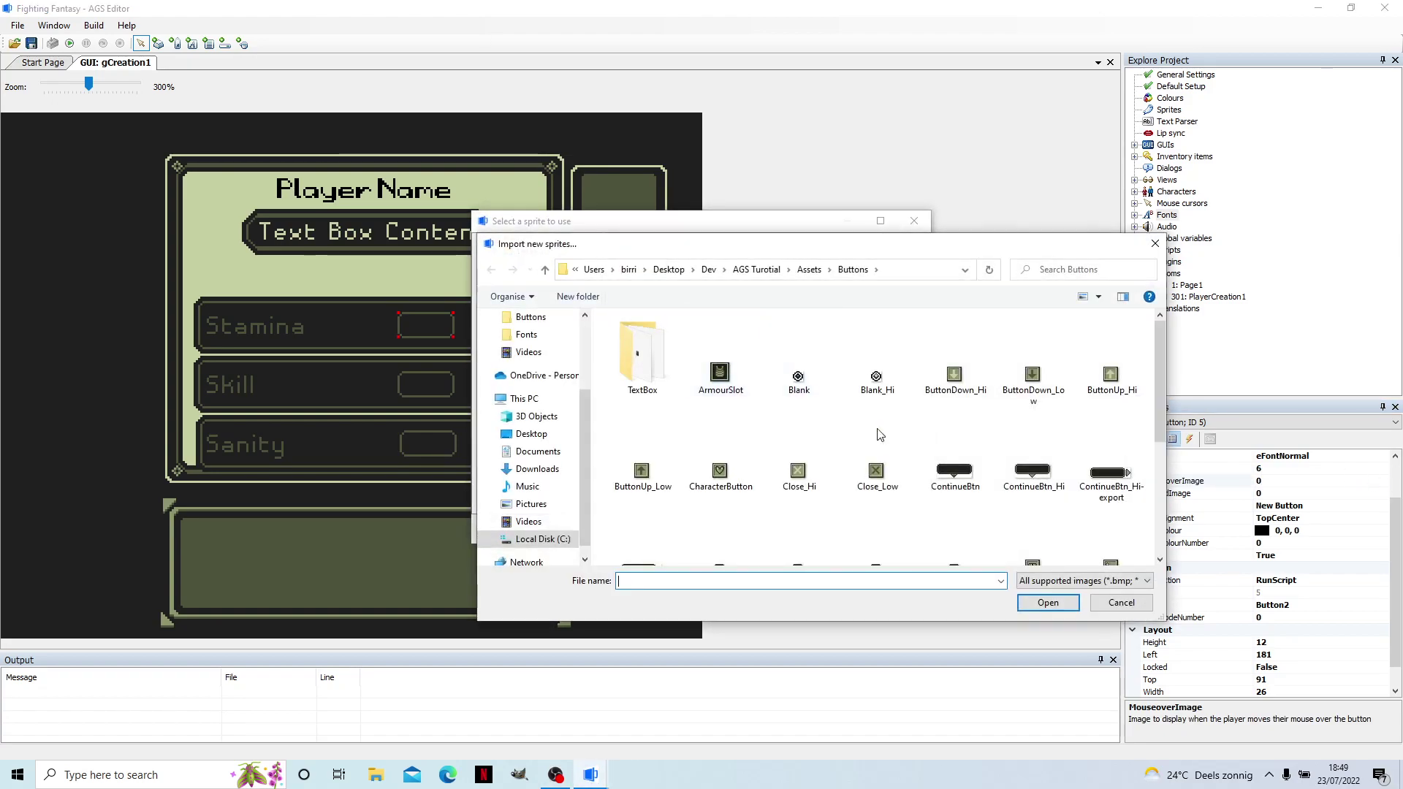
double_click(1113, 426)
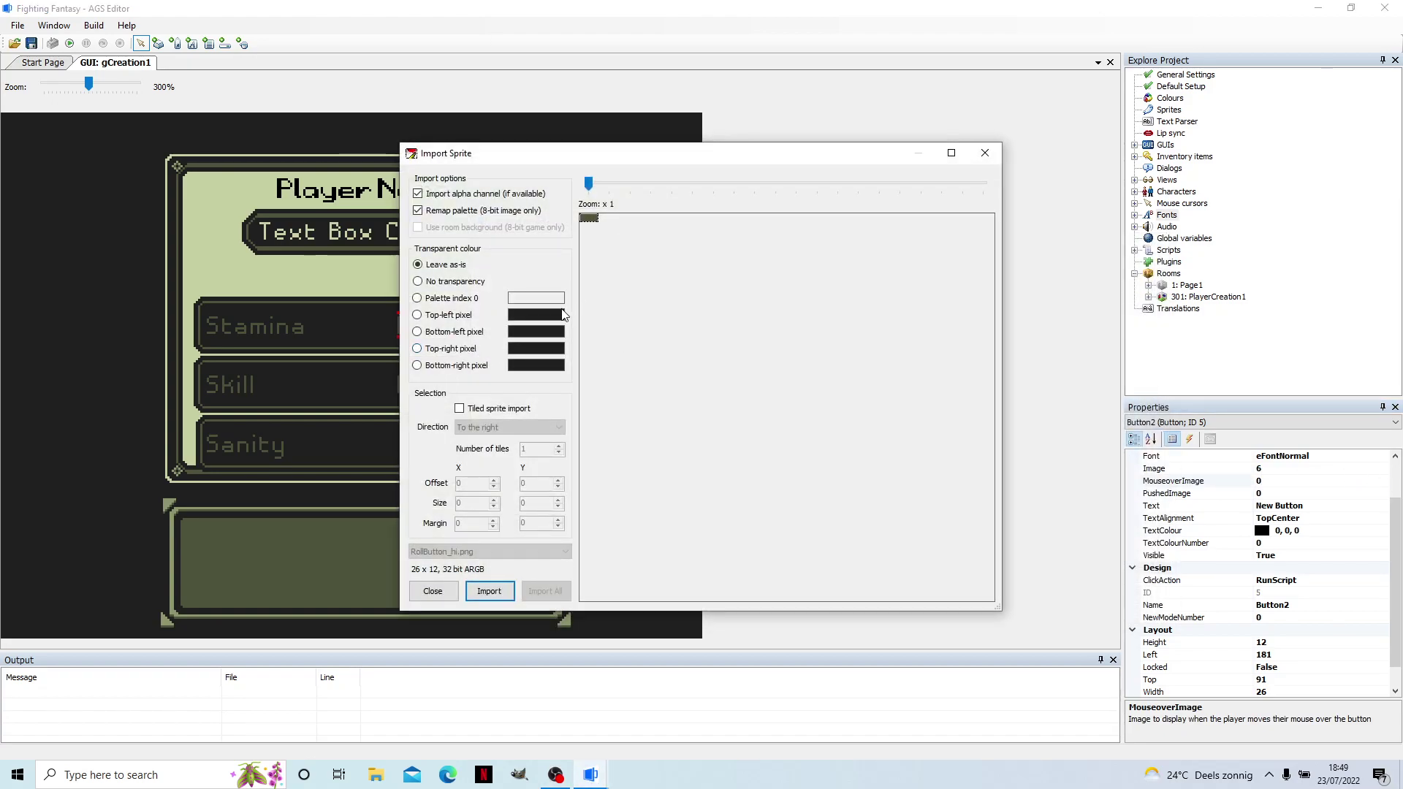
click(418, 281)
click(490, 590)
double_click(810, 330)
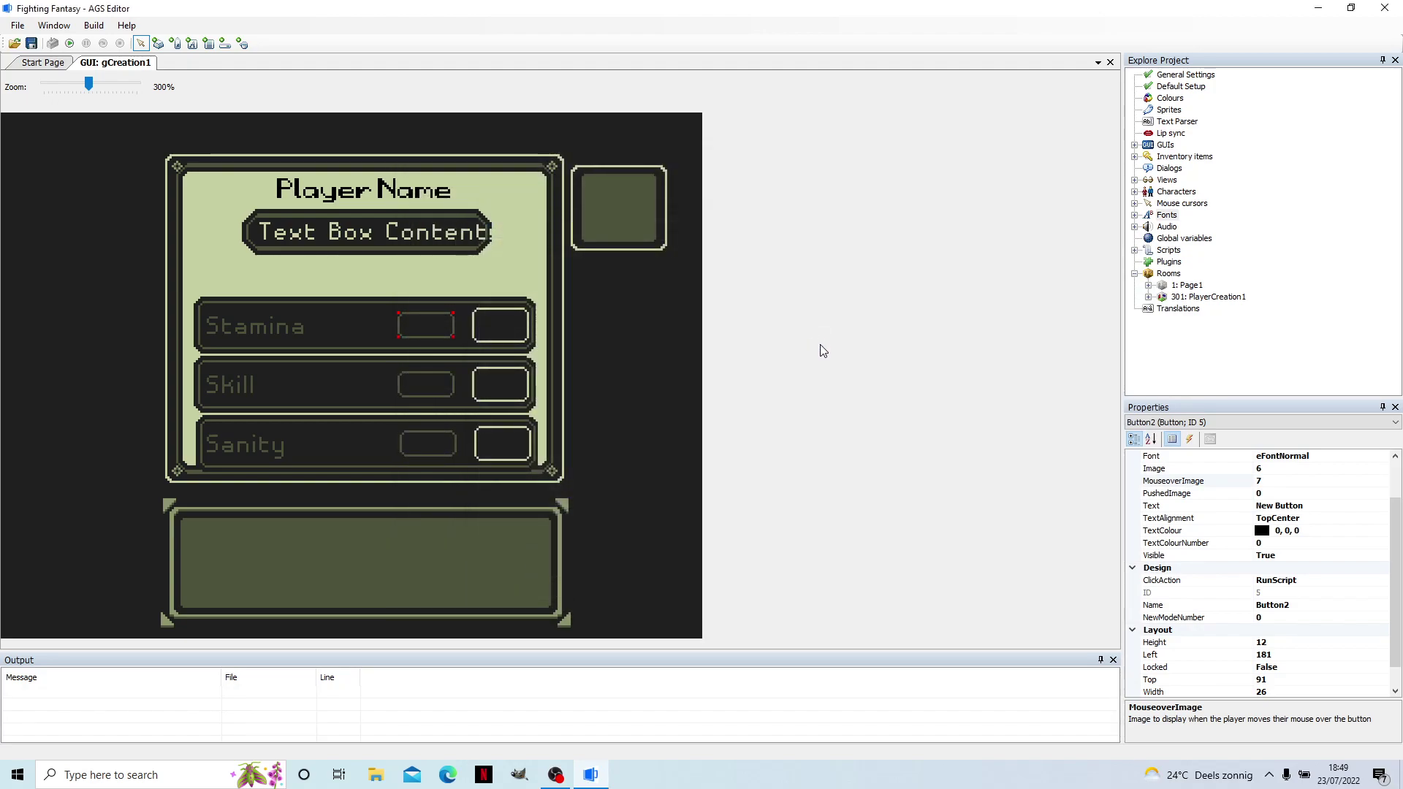
click(1171, 496)
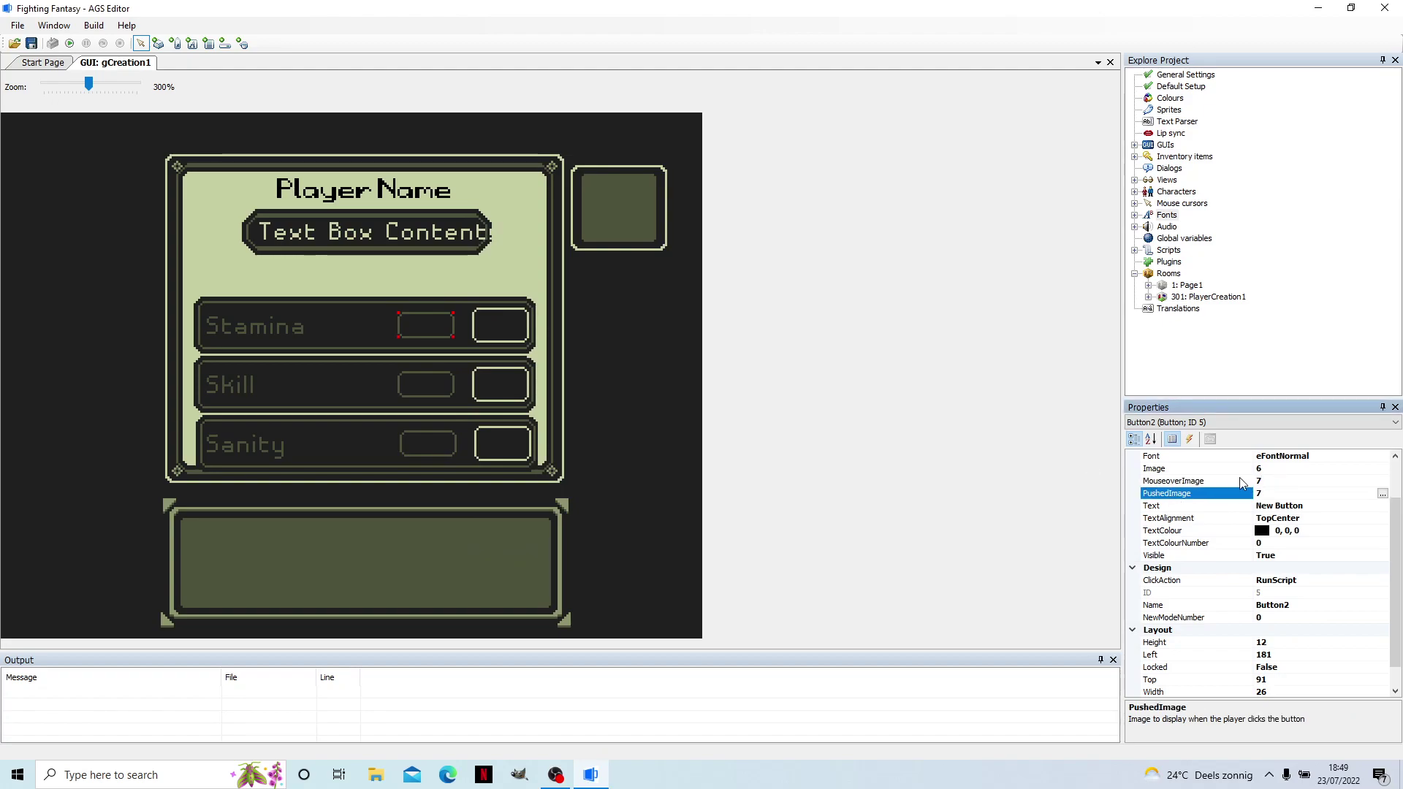
click(1301, 554)
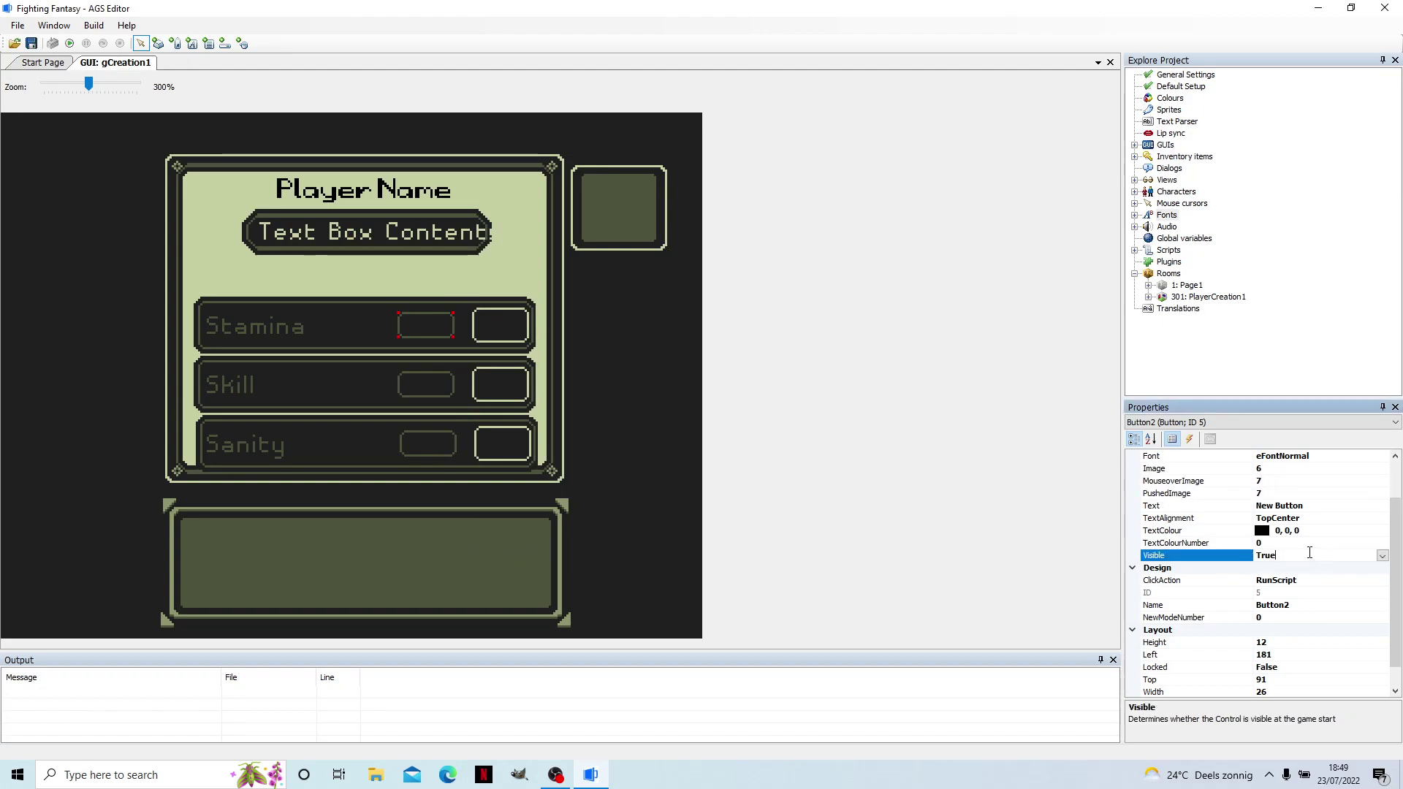
Nudge the Stamina label up and the new button down to align them.
click(281, 335)
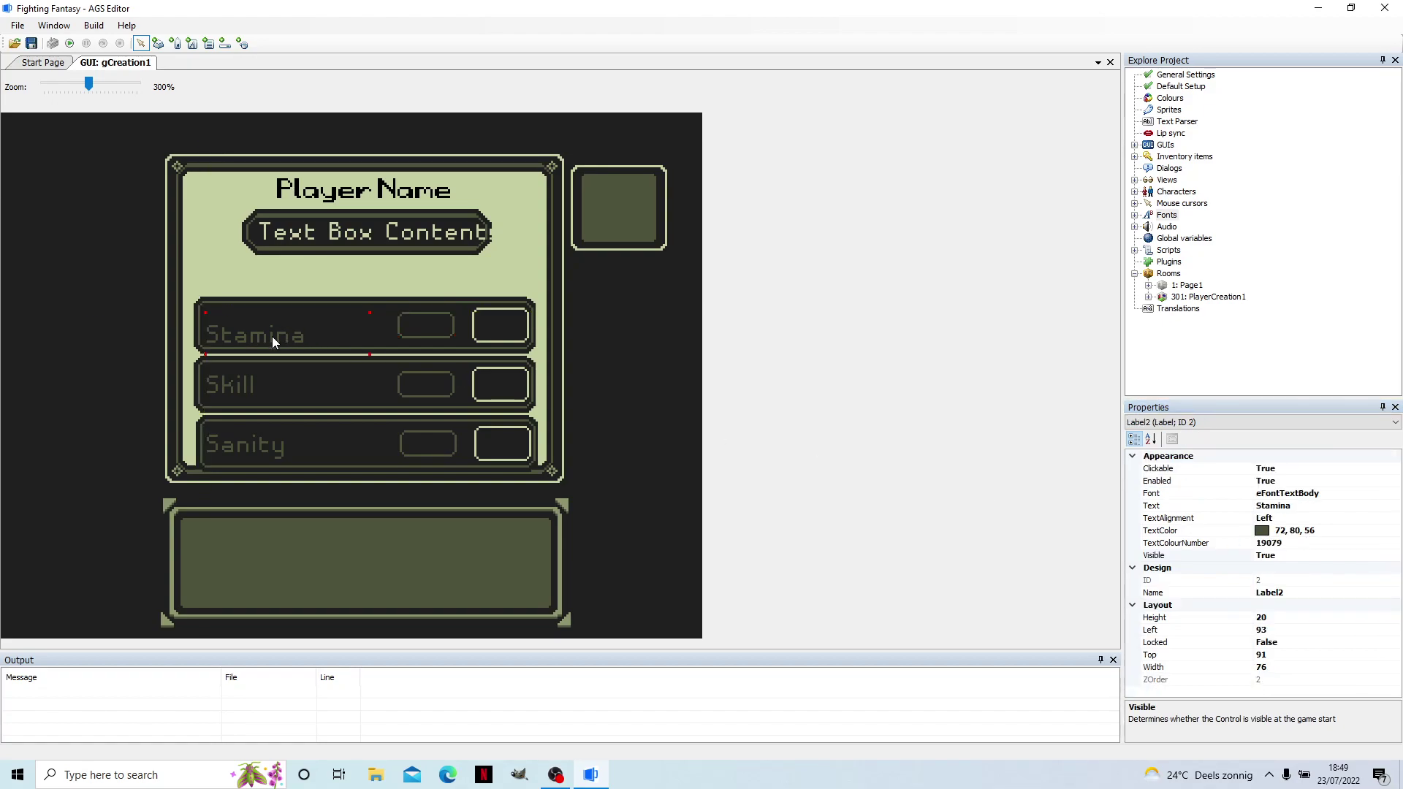
key(Up)
key(Up)
key(Up)
key(Up)
click(1295, 545)
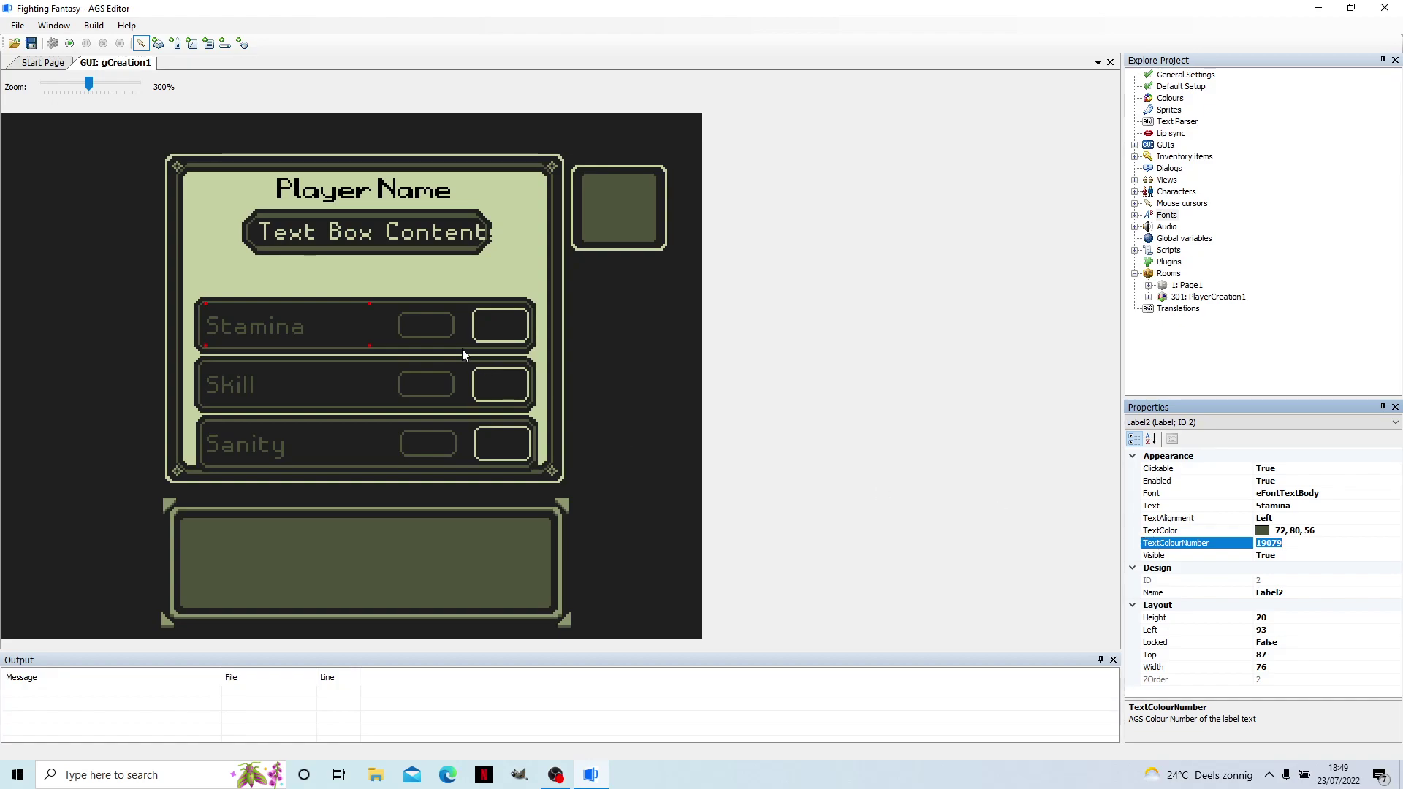
click(421, 324)
key(Down)
key(Down)
key(Down)
key(Down)
Lock the Stamina, Skill and Sanity labels in place.
right_click(265, 338)
click(311, 376)
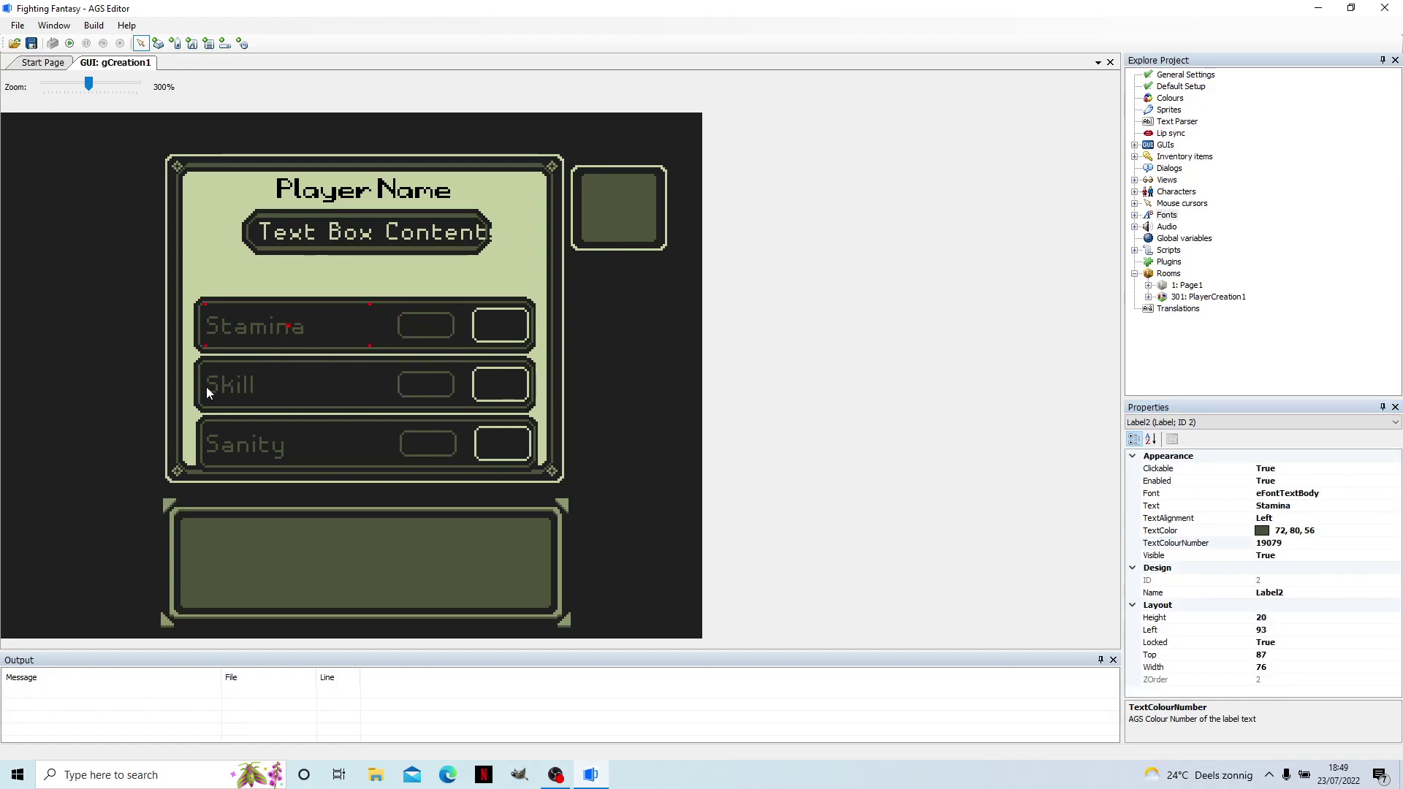
right_click(210, 384)
click(252, 425)
right_click(246, 441)
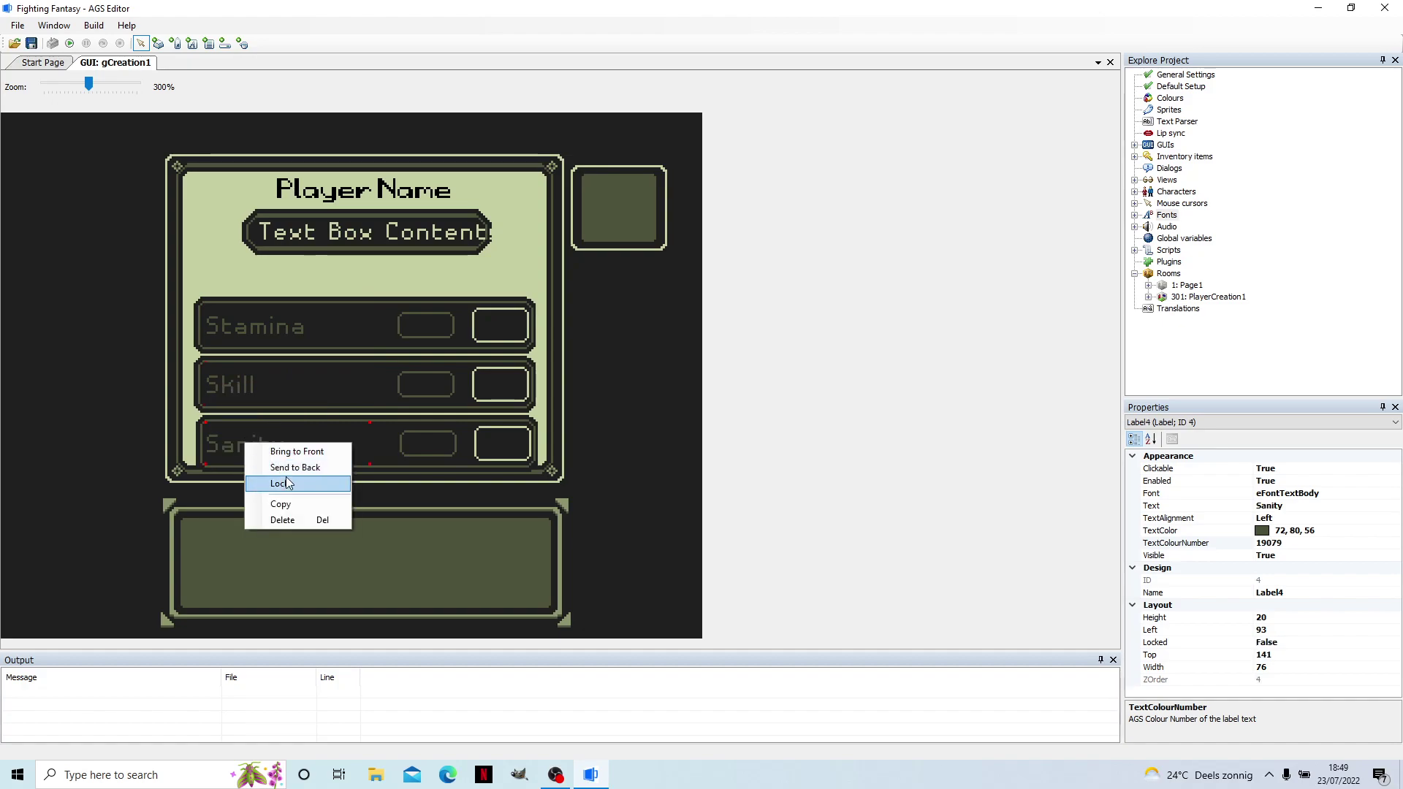
click(272, 485)
click(446, 327)
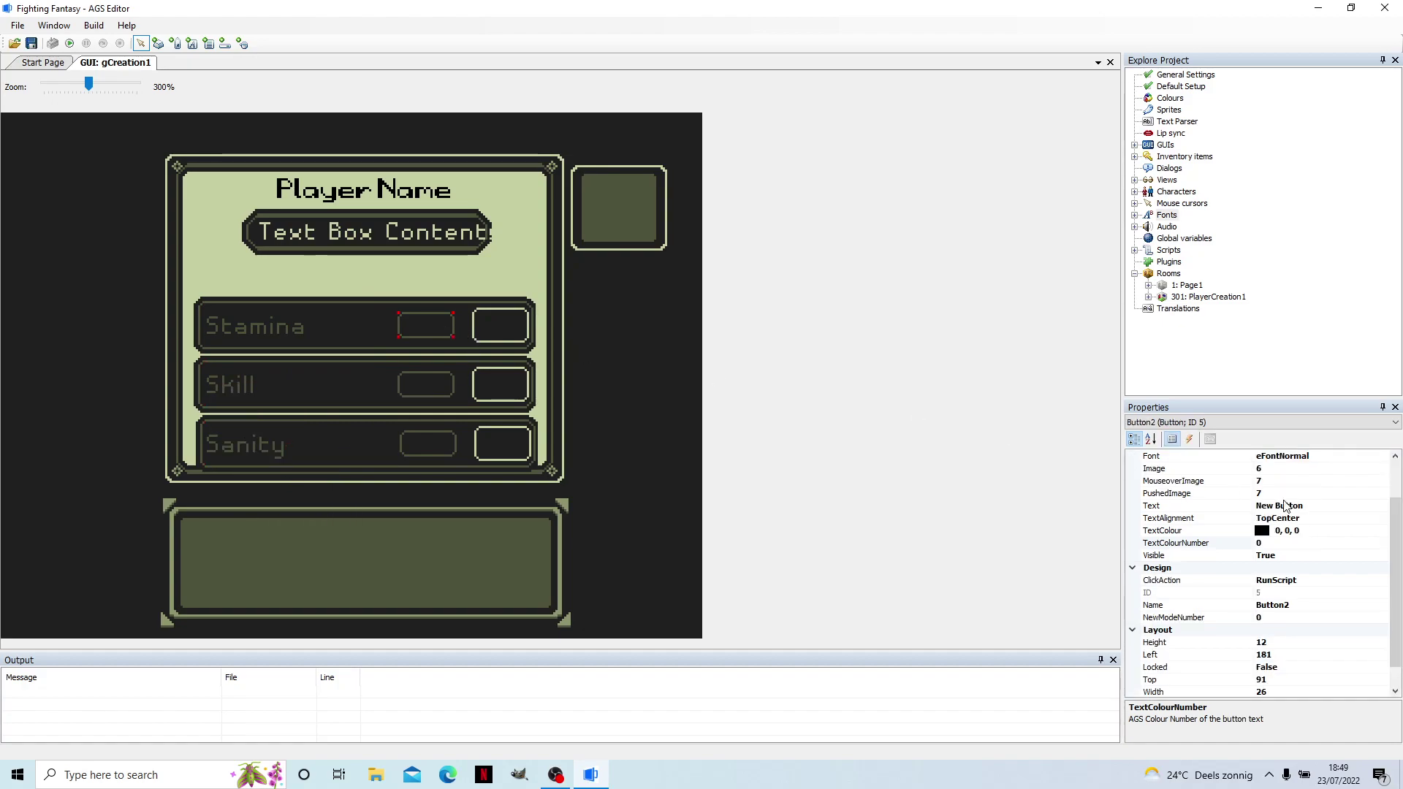
Clear the button's text colour number, dismiss the invalid-value warnings, and apply 32343.
click(1268, 544)
key(BackSpace)
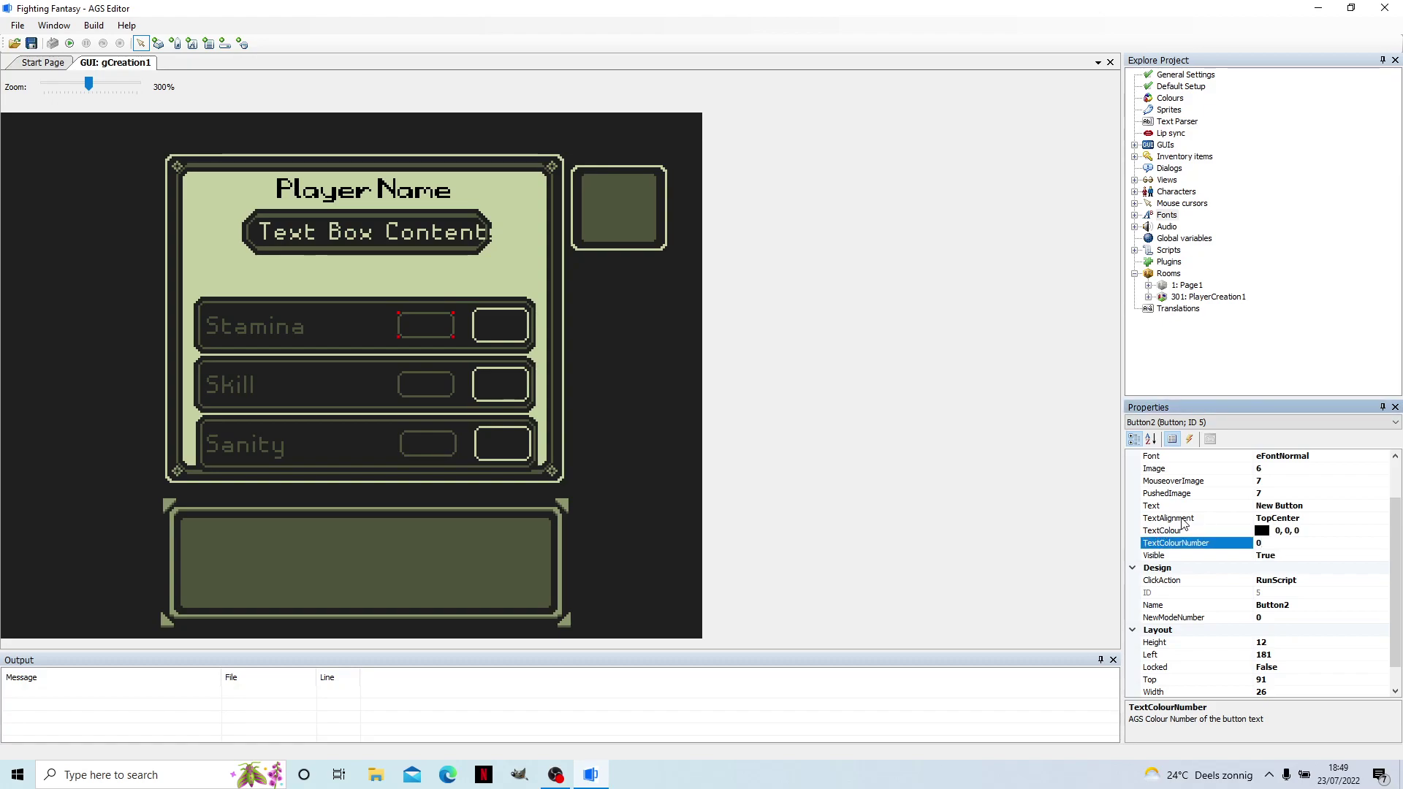
key(BackSpace)
click(292, 328)
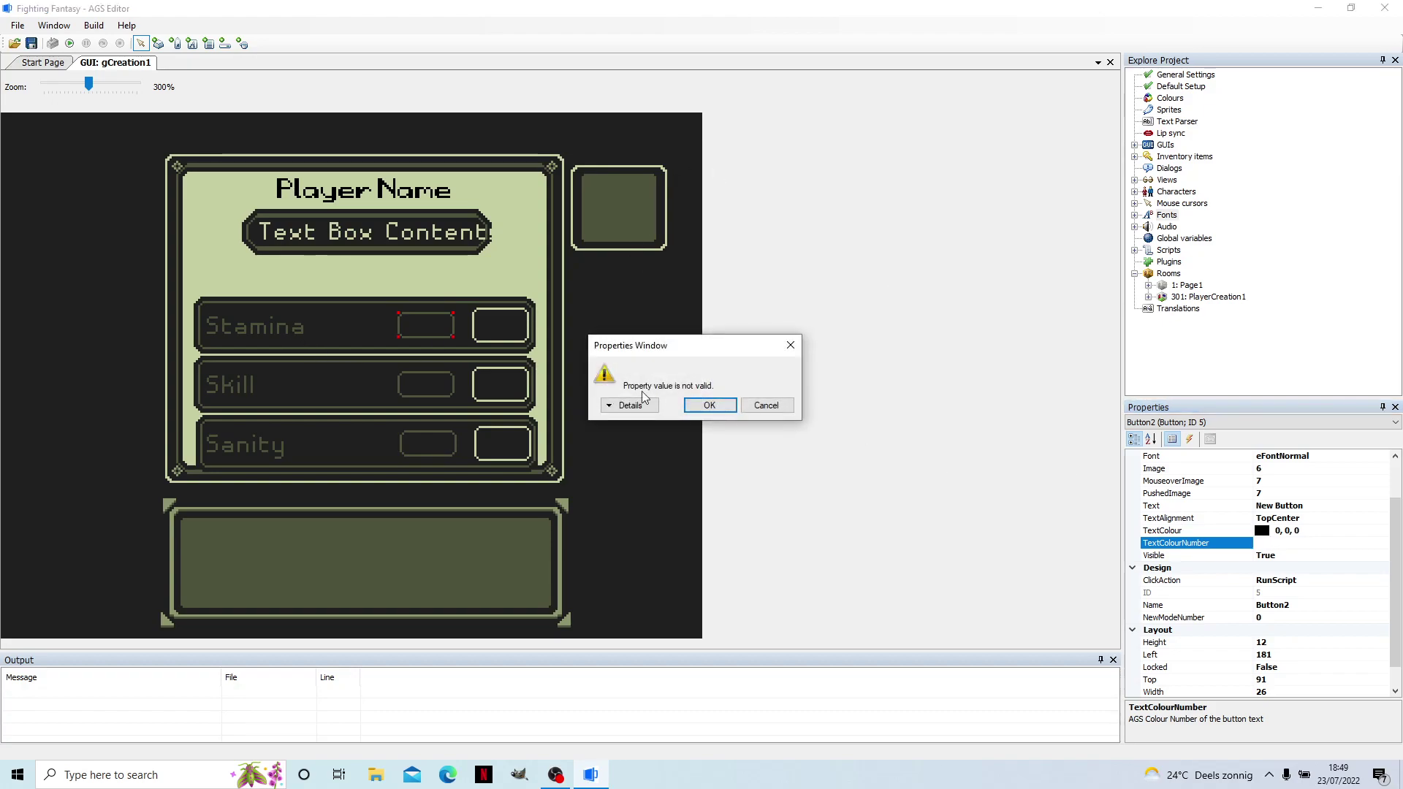
click(690, 407)
click(238, 333)
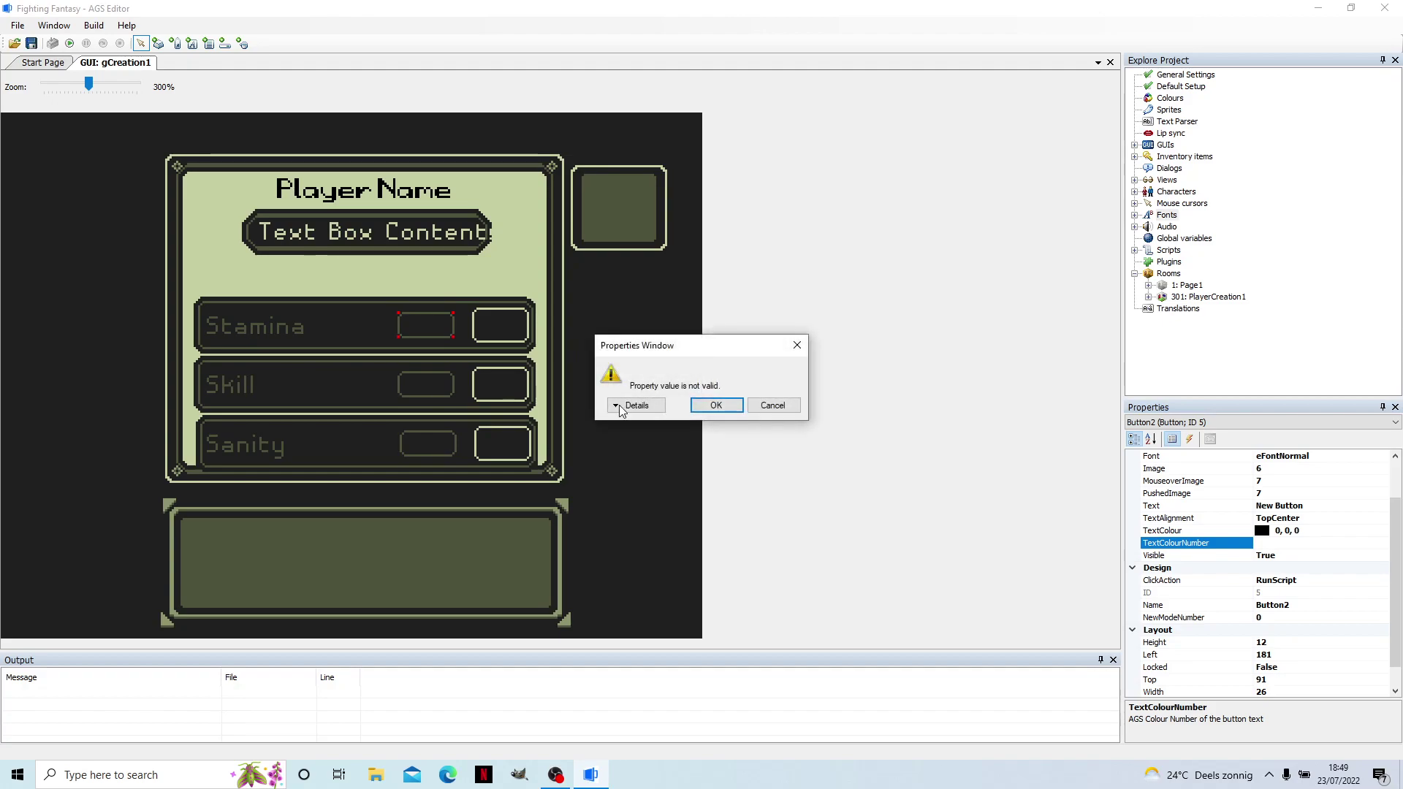
click(717, 407)
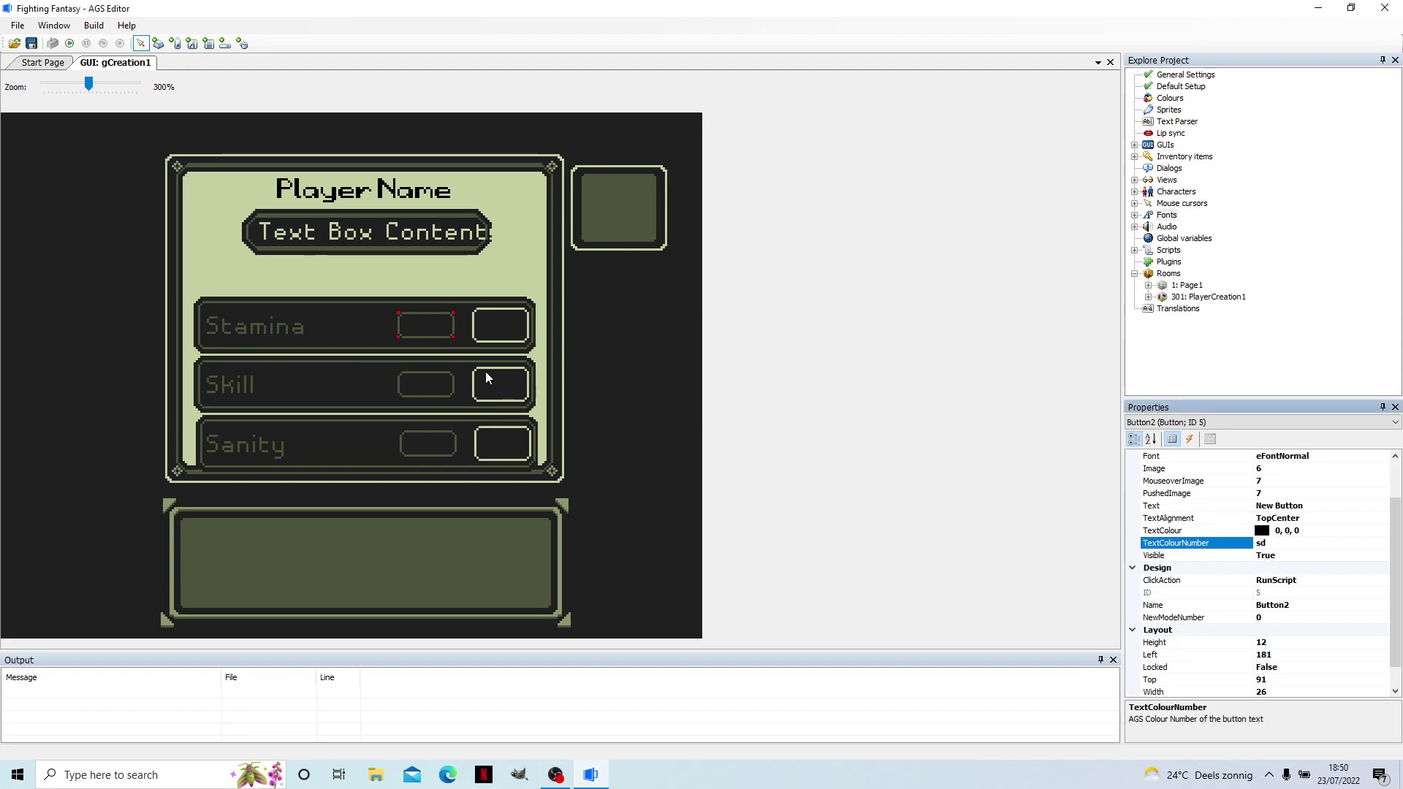
click(787, 437)
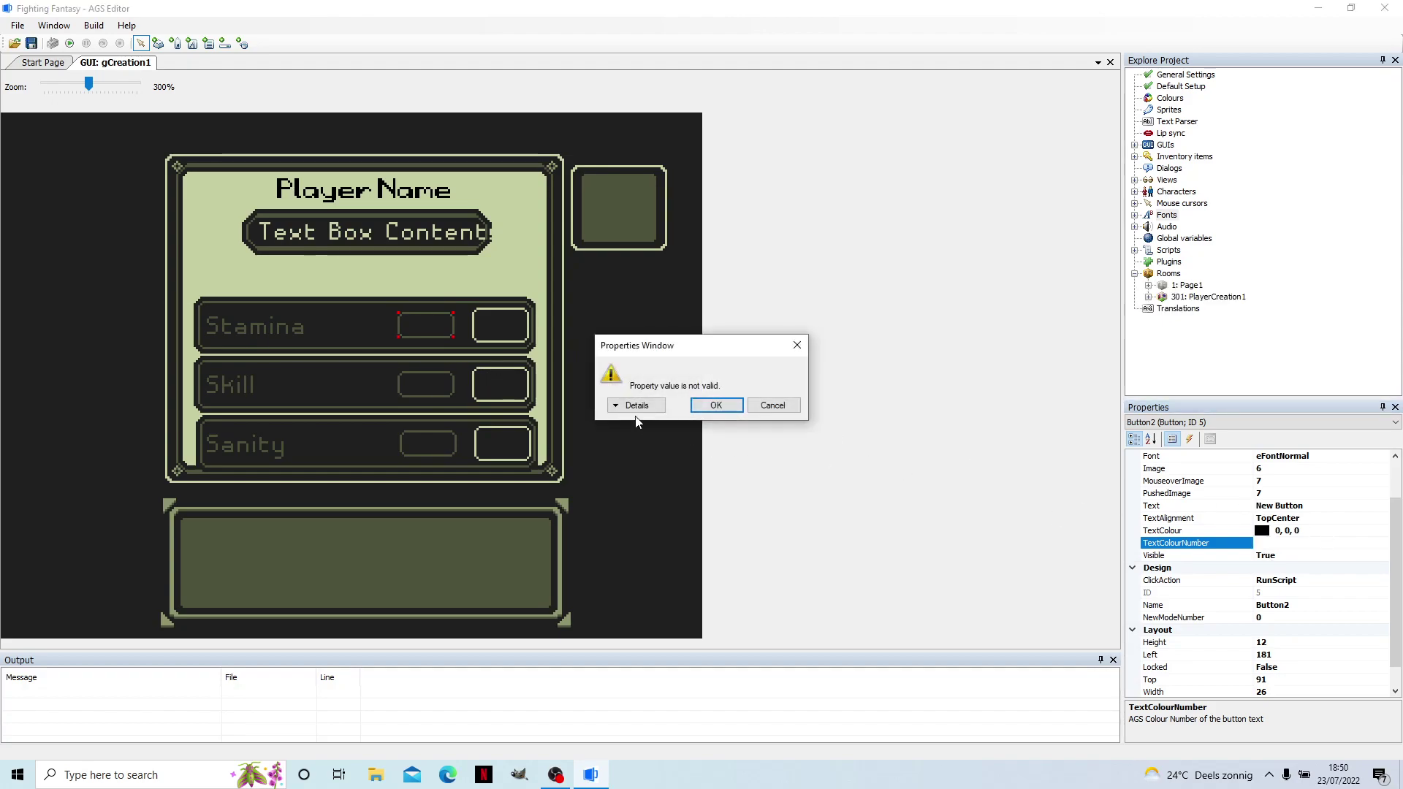
key(Return)
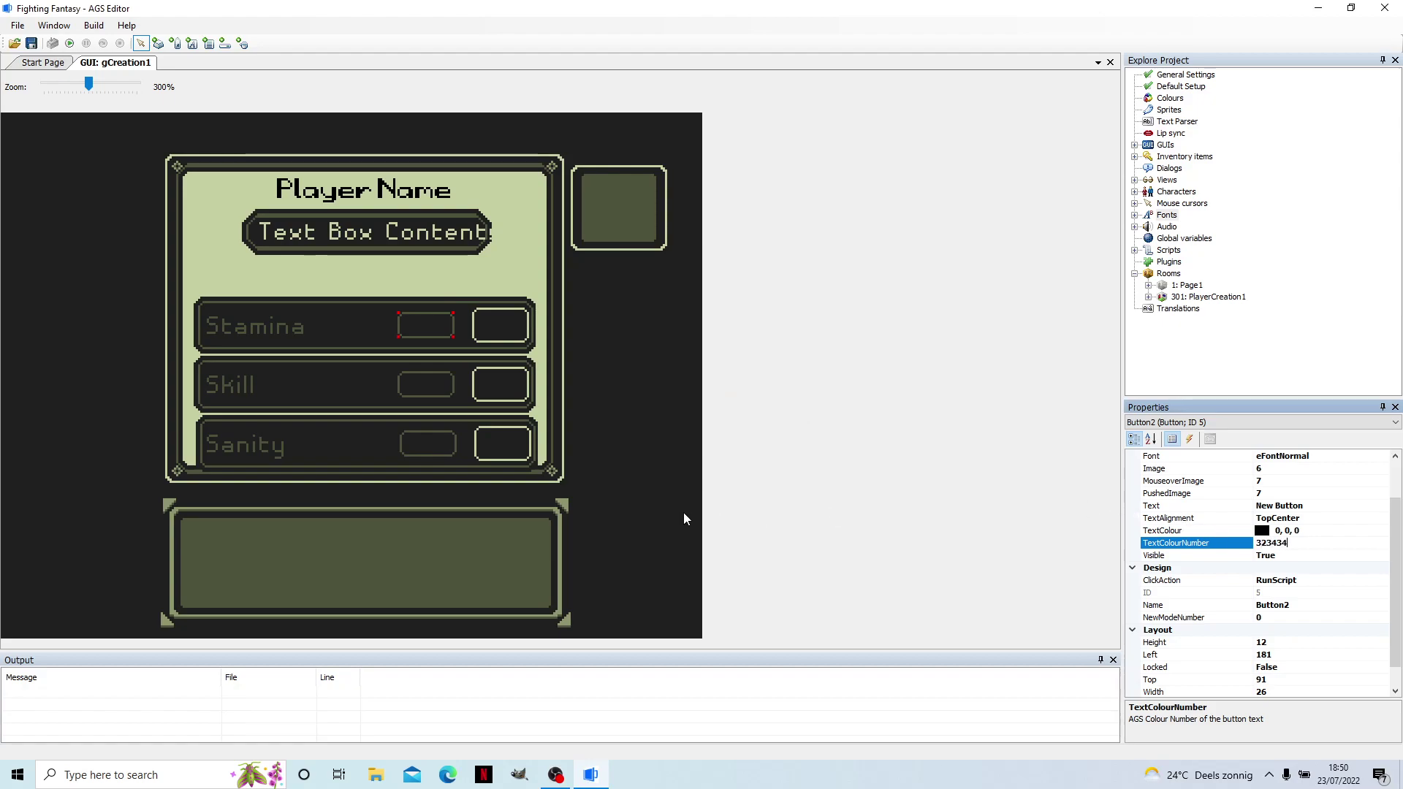
click(883, 474)
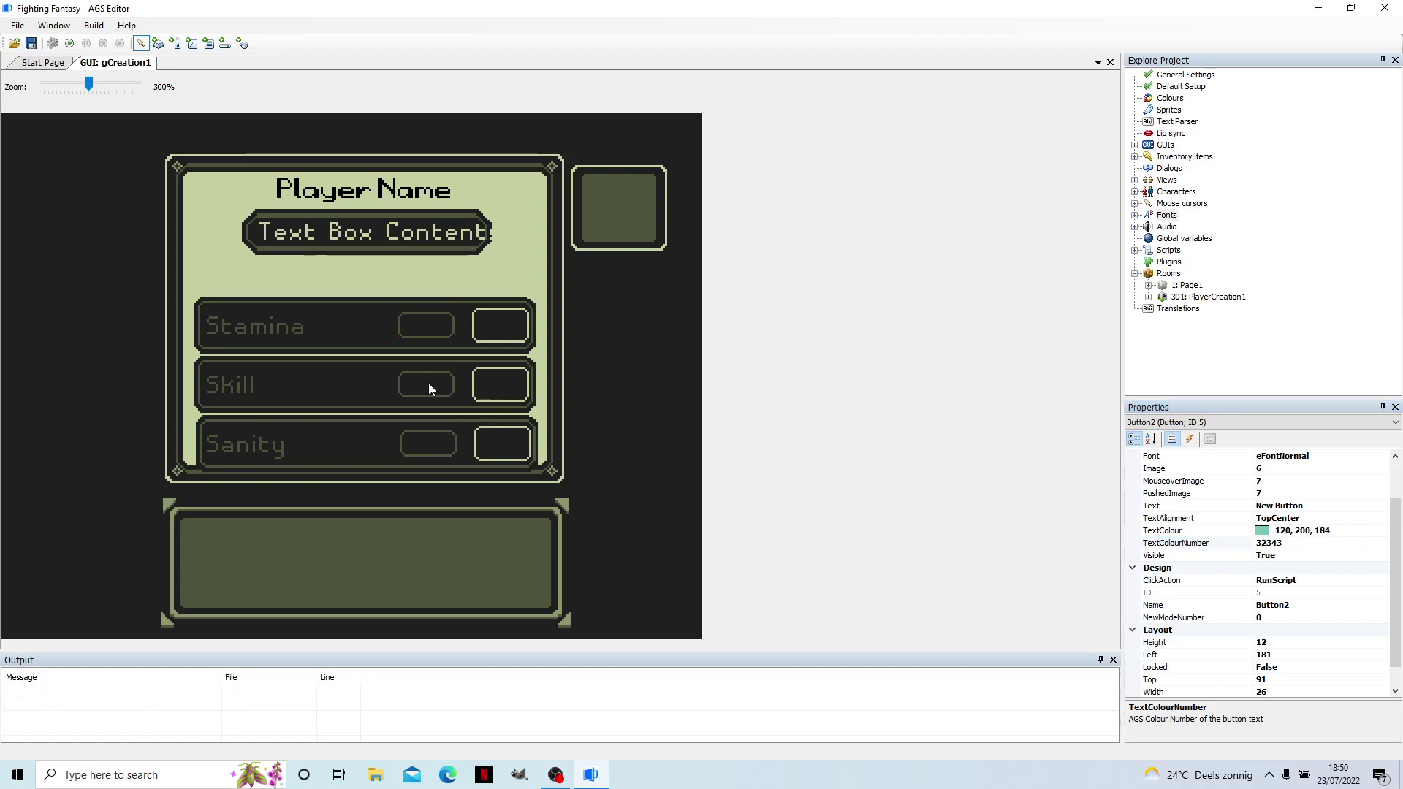
Copy the Stamina label's colour number 19079 and apply it to the button's text colour.
click(253, 328)
click(1169, 543)
key(ctrl+c)
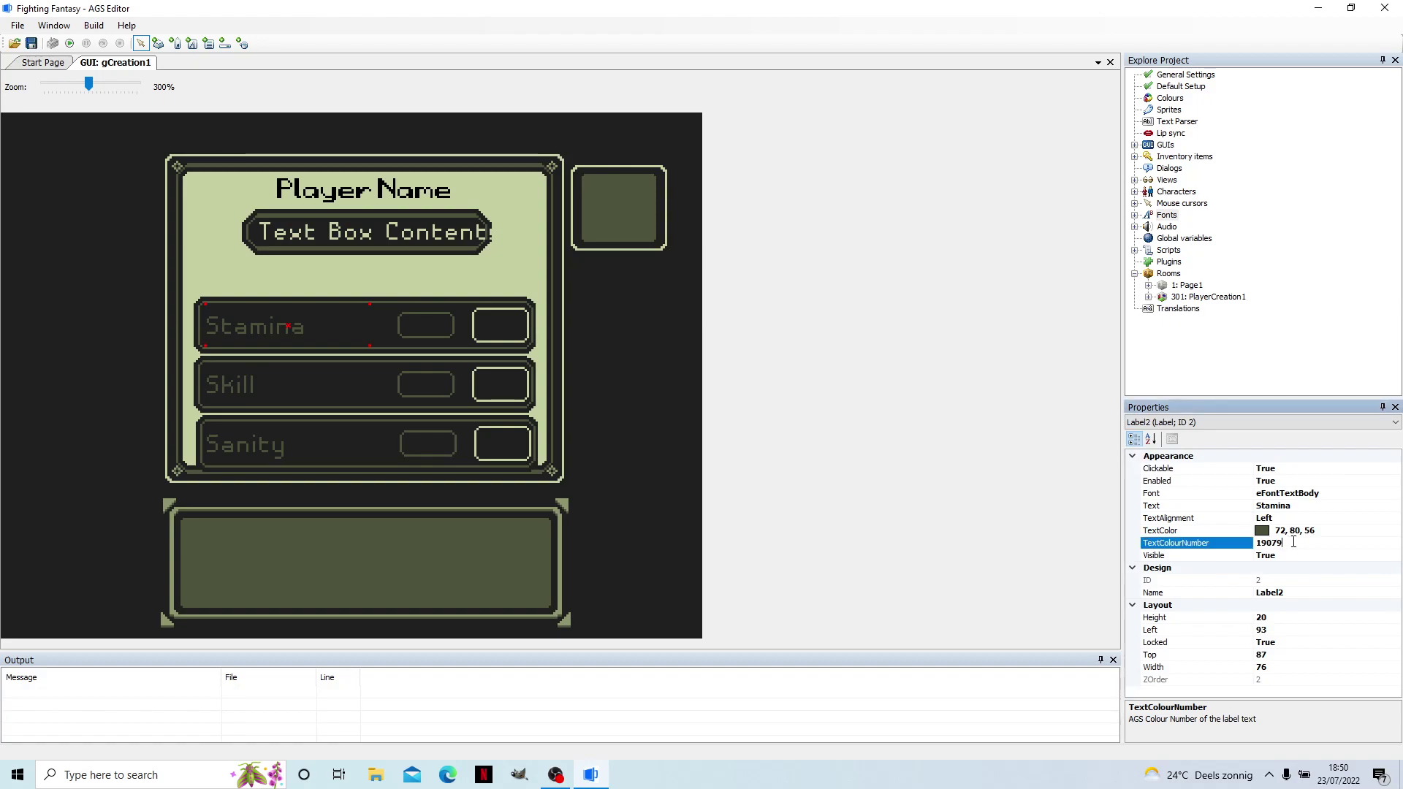
click(447, 323)
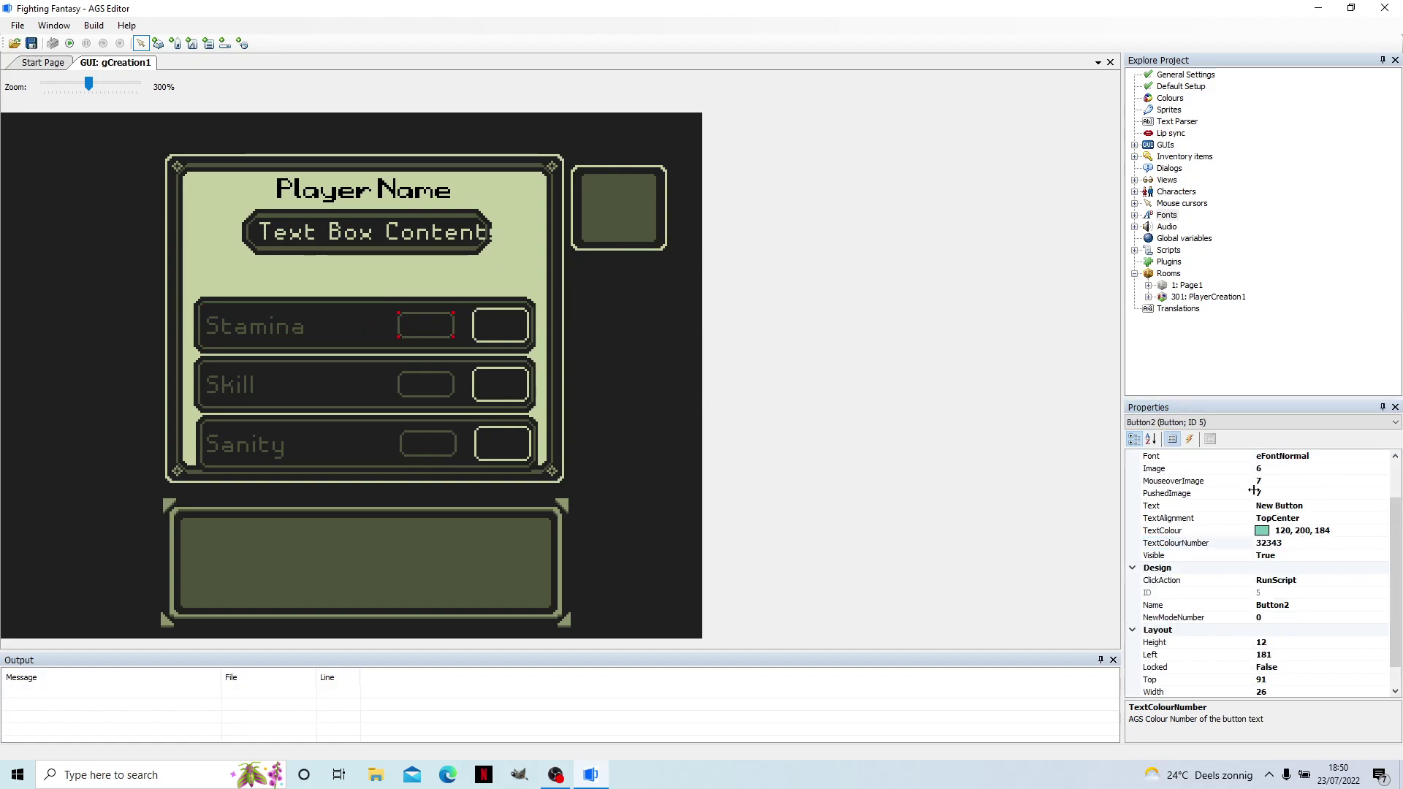
click(1213, 543)
key(ctrl+v)
key(Return)
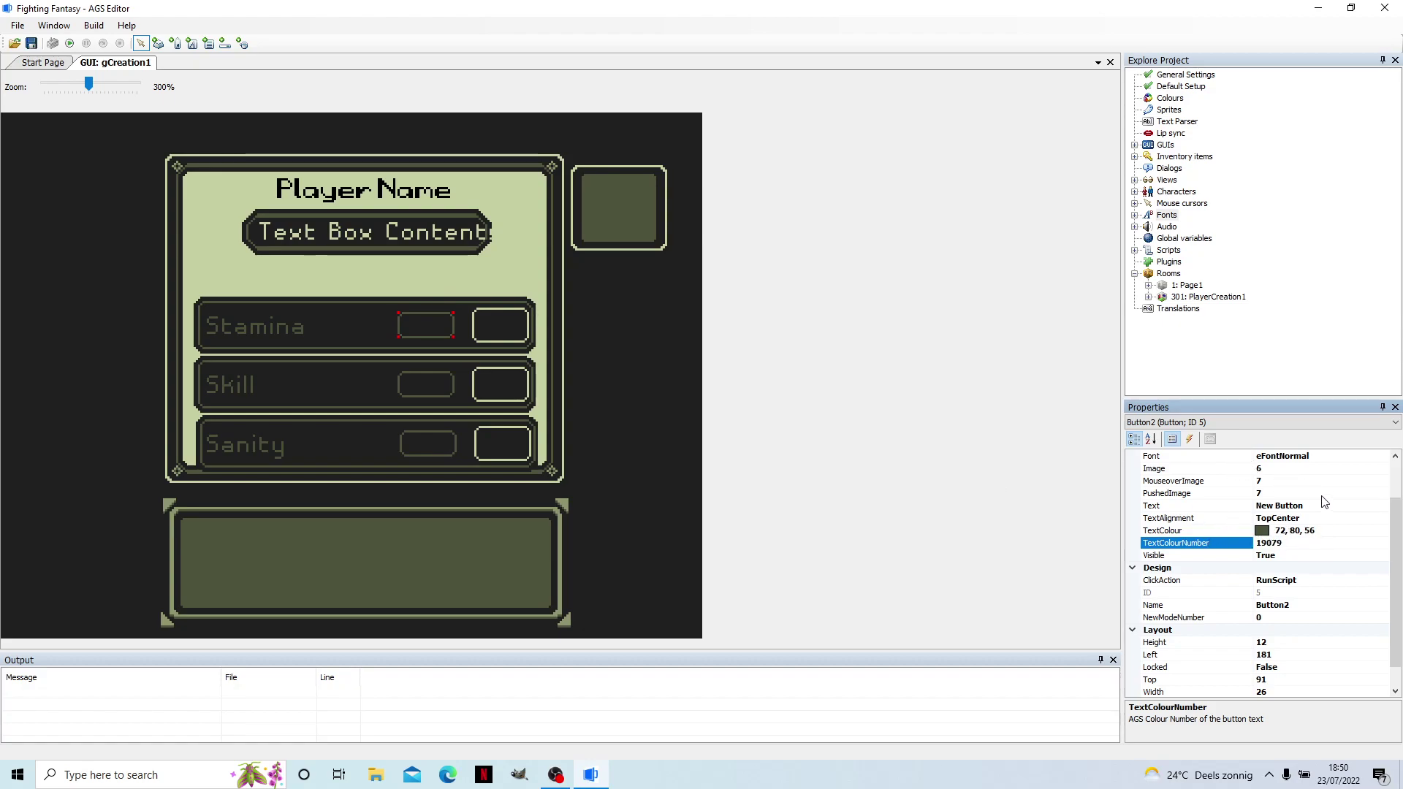
Caption the button 'Roll' in eFontPixelFont.
click(1303, 506)
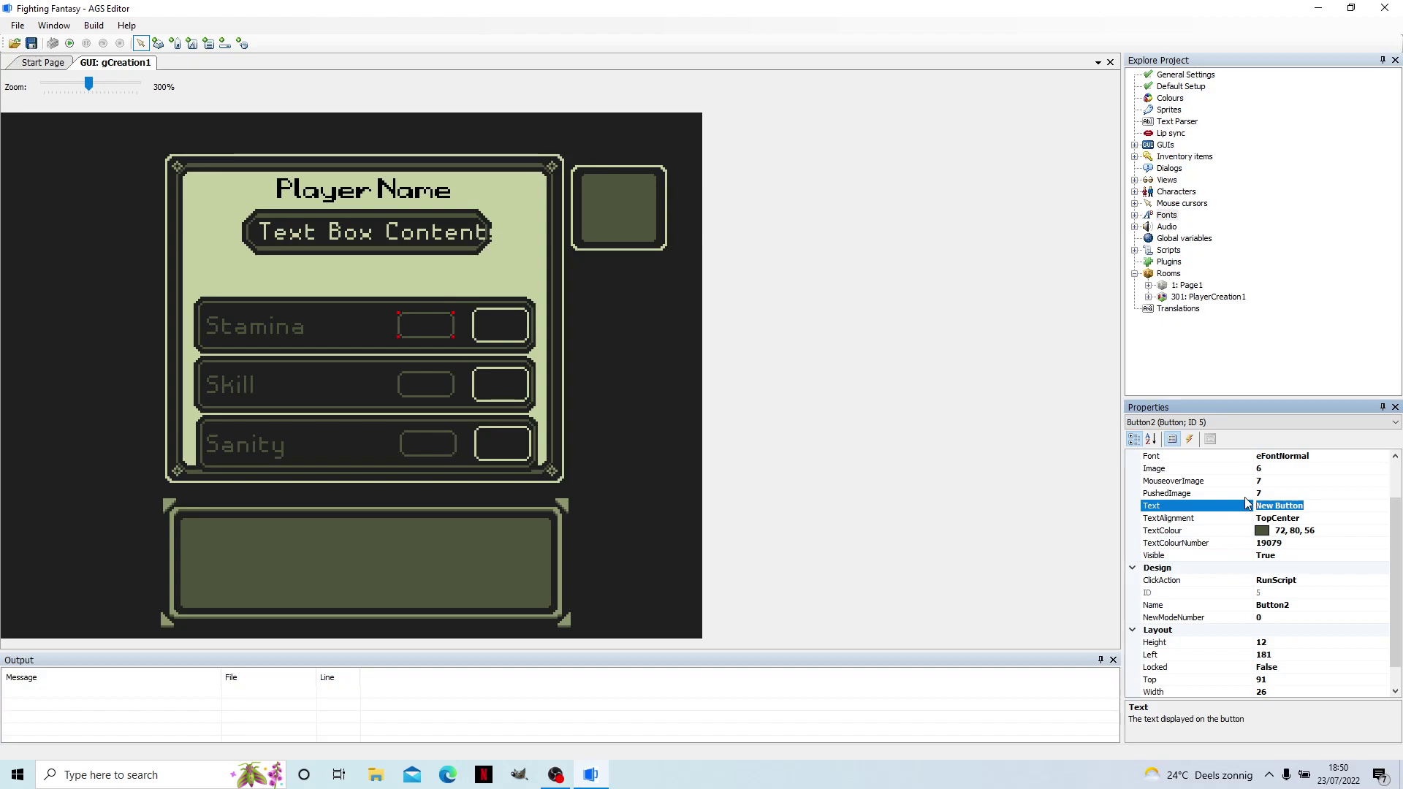
text(Roll)
key(Return)
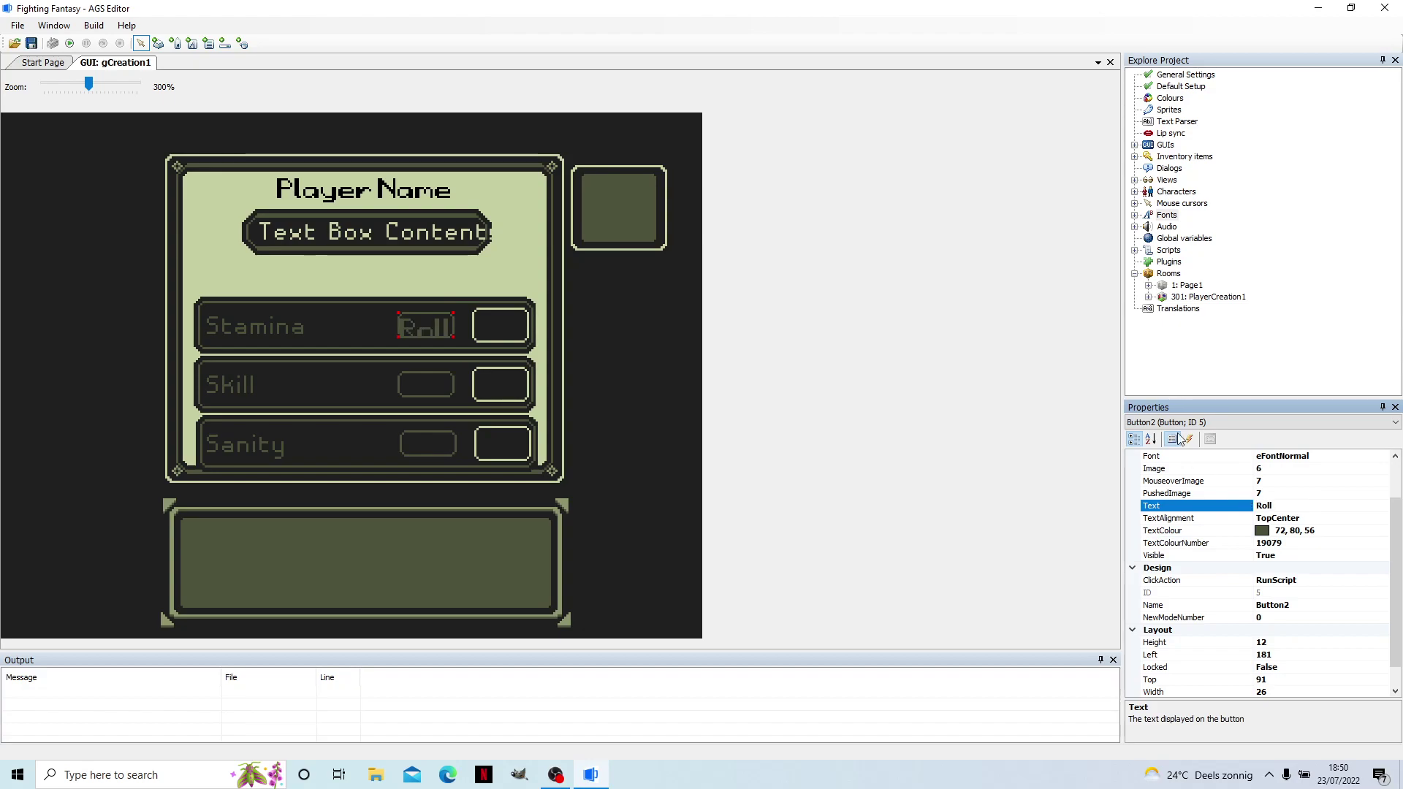
click(1330, 459)
click(1382, 456)
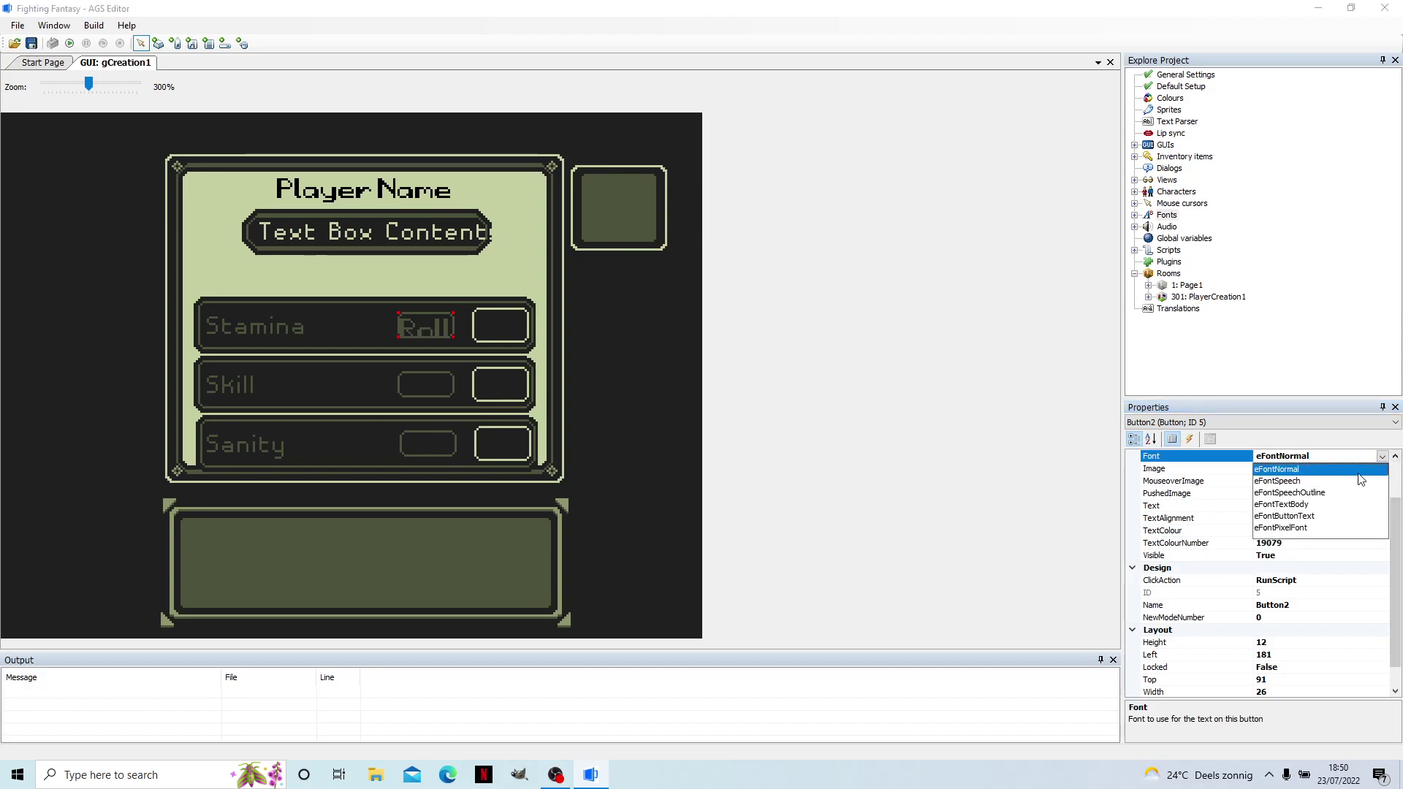
click(1309, 532)
Centre the Roll caption with MiddleCenter alignment and shorten the button height from 12 to 7.
click(1309, 531)
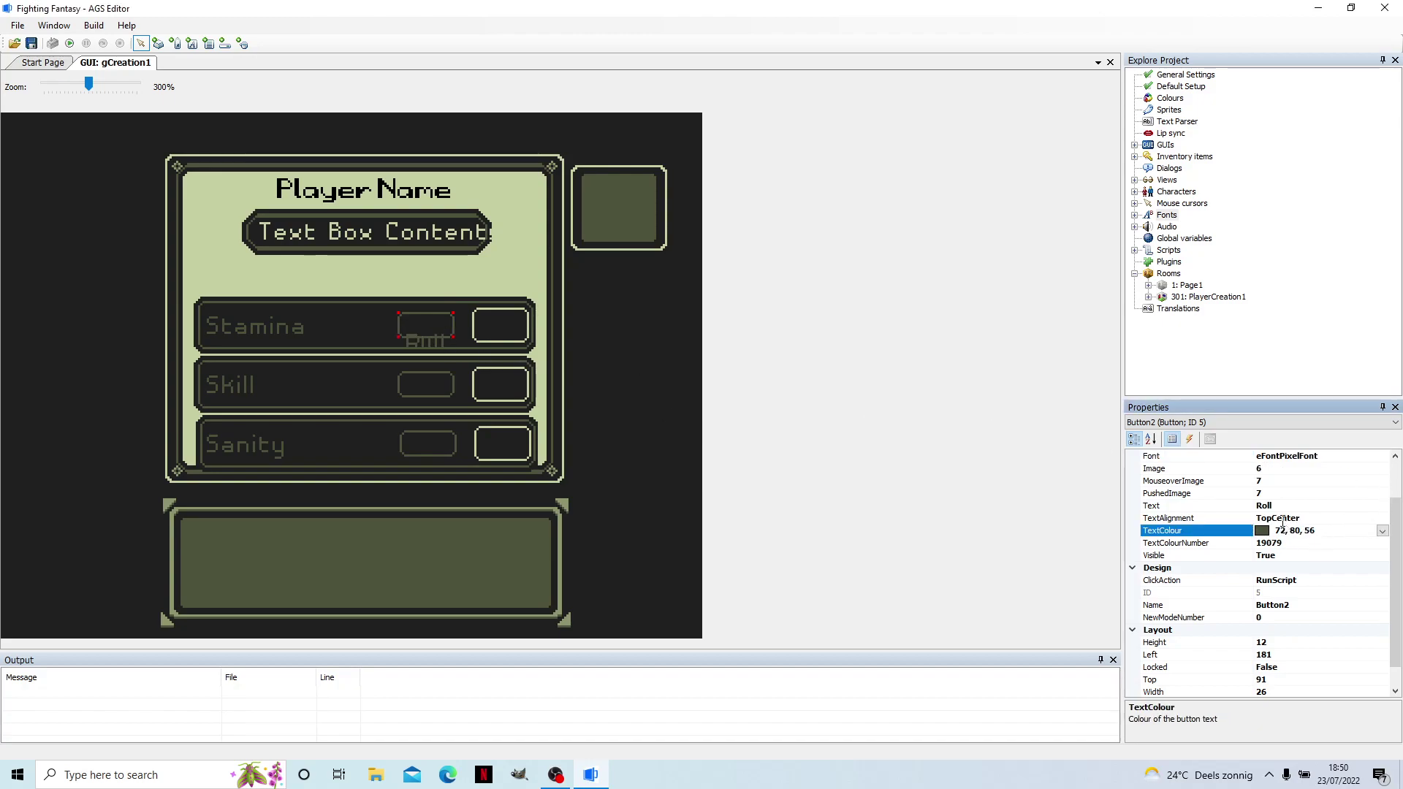
click(1330, 518)
click(1381, 519)
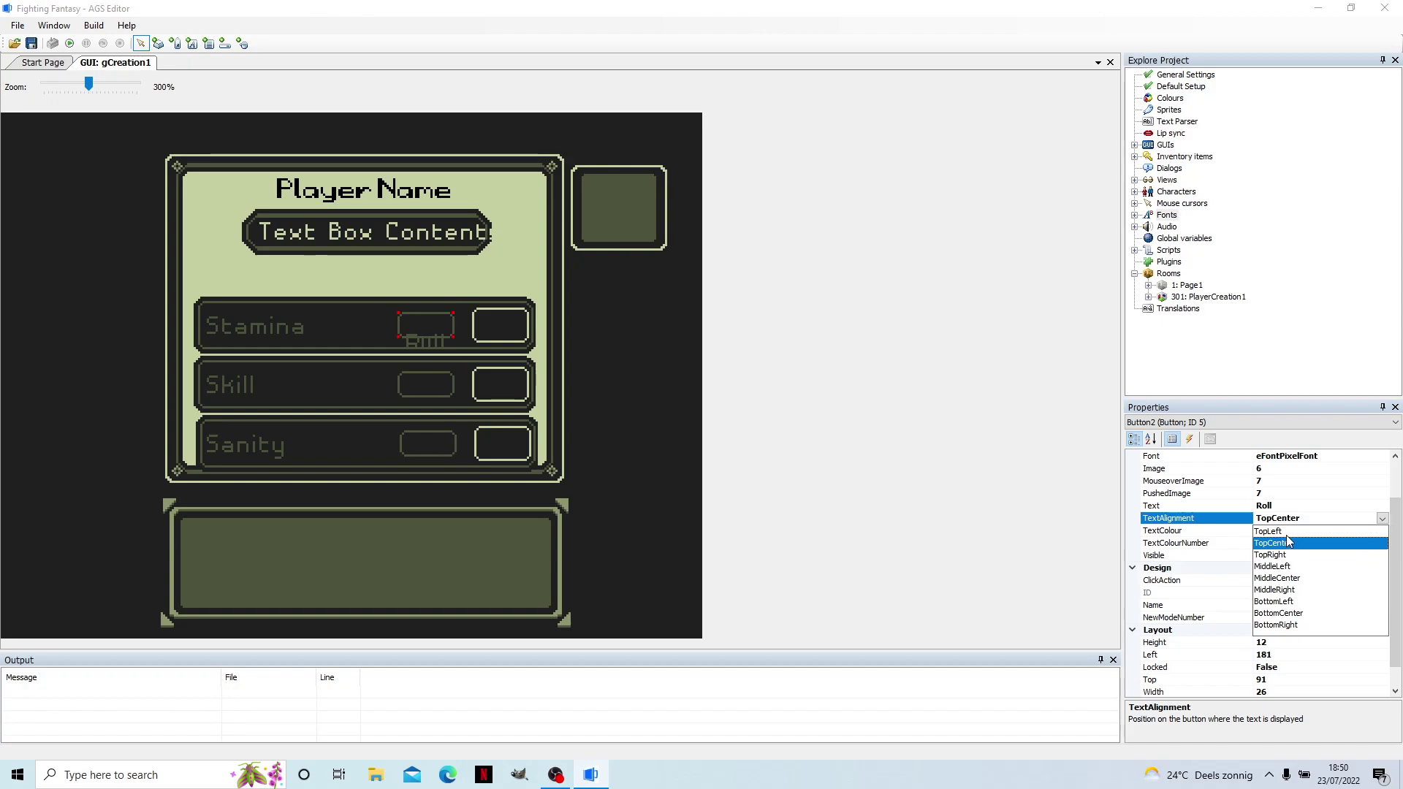
click(1286, 578)
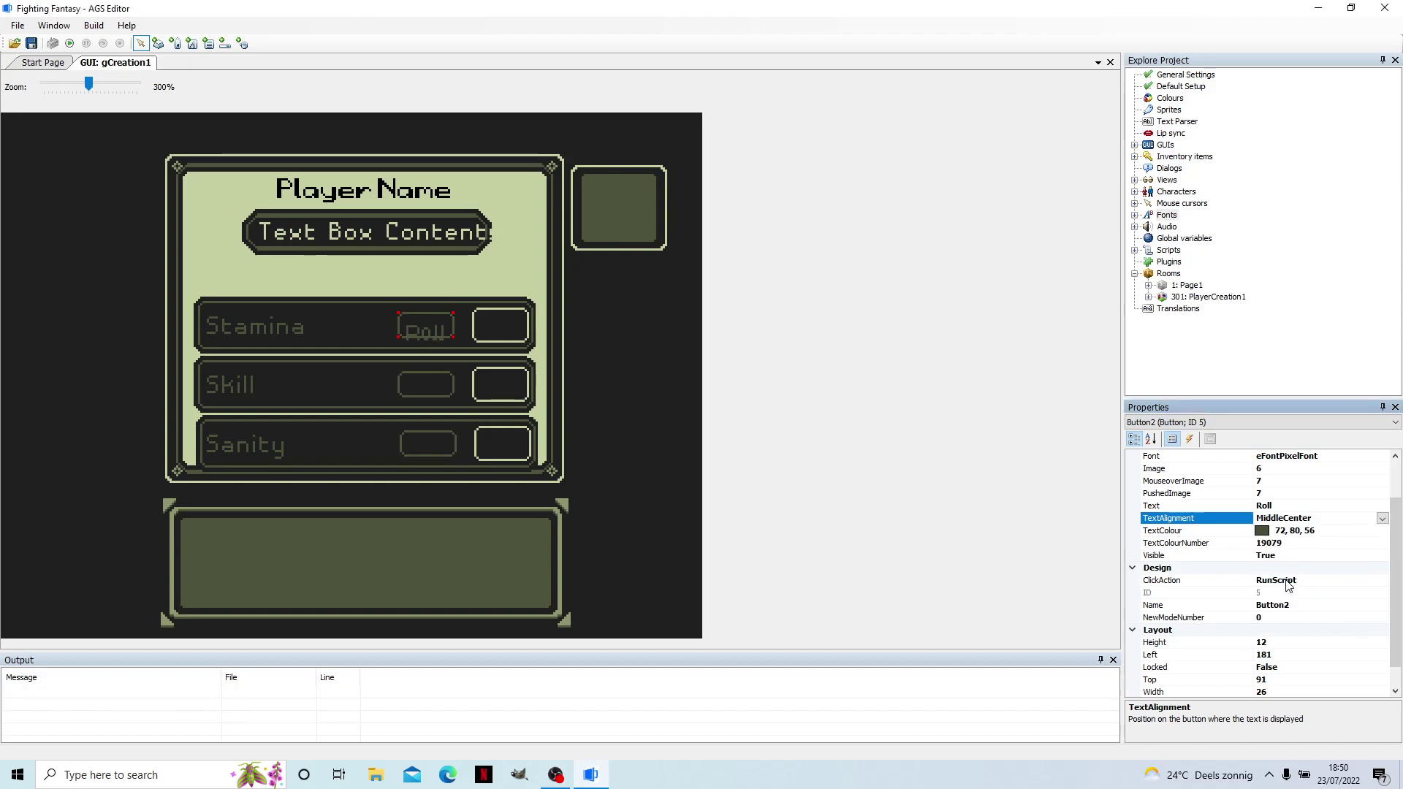
drag(456, 341, 456, 328)
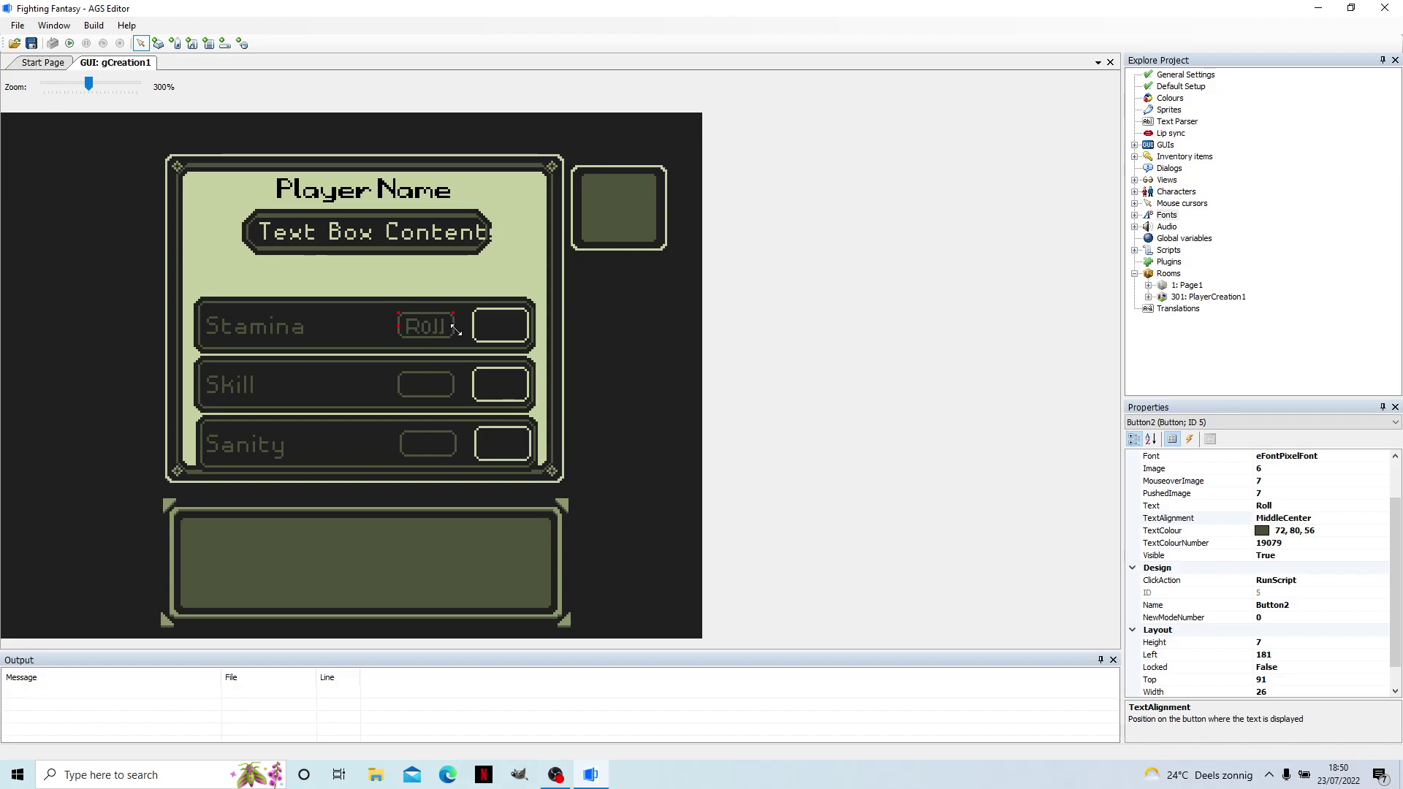
Copy the Stamina Roll button into the Skill and Sanity rows and align the copies.
right_click(415, 327)
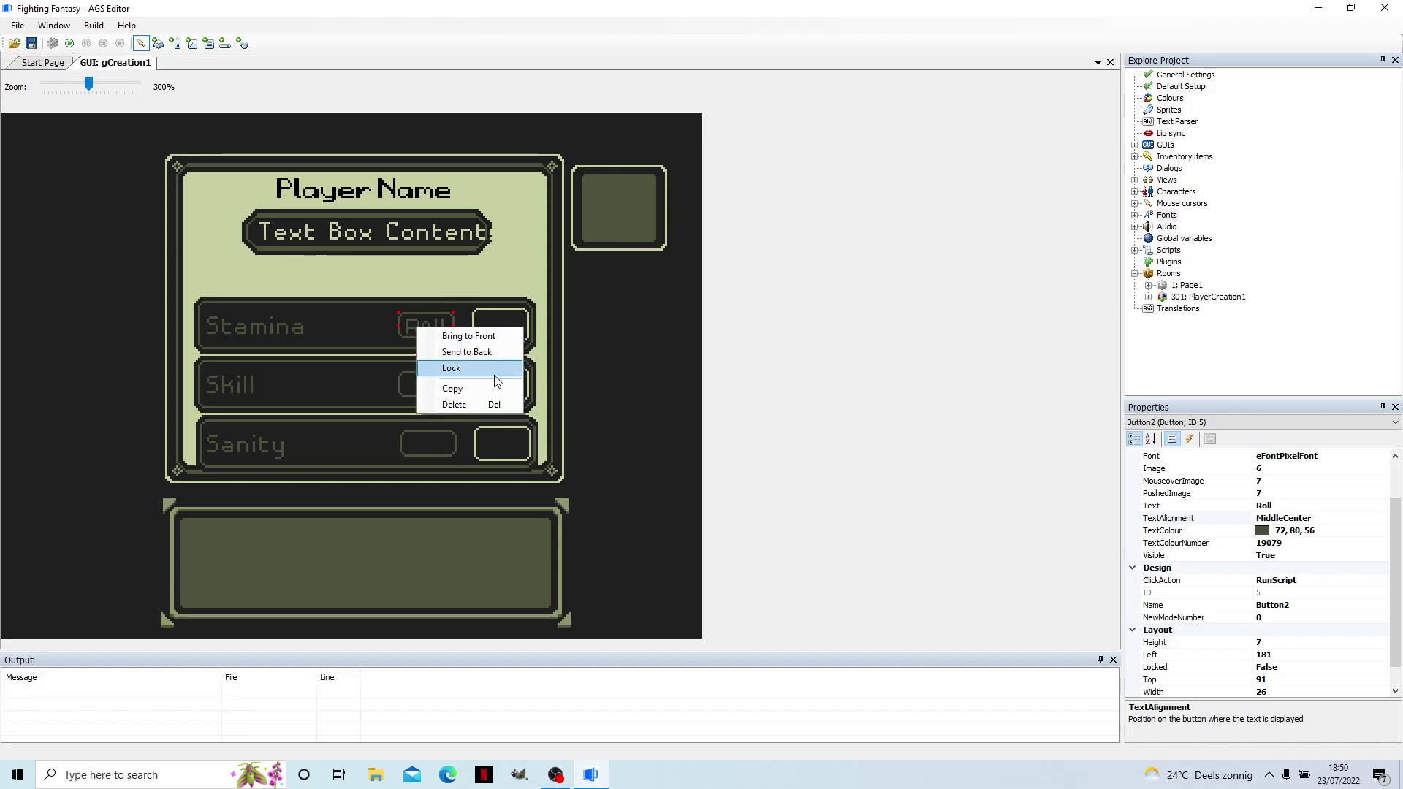
click(472, 388)
click(438, 389)
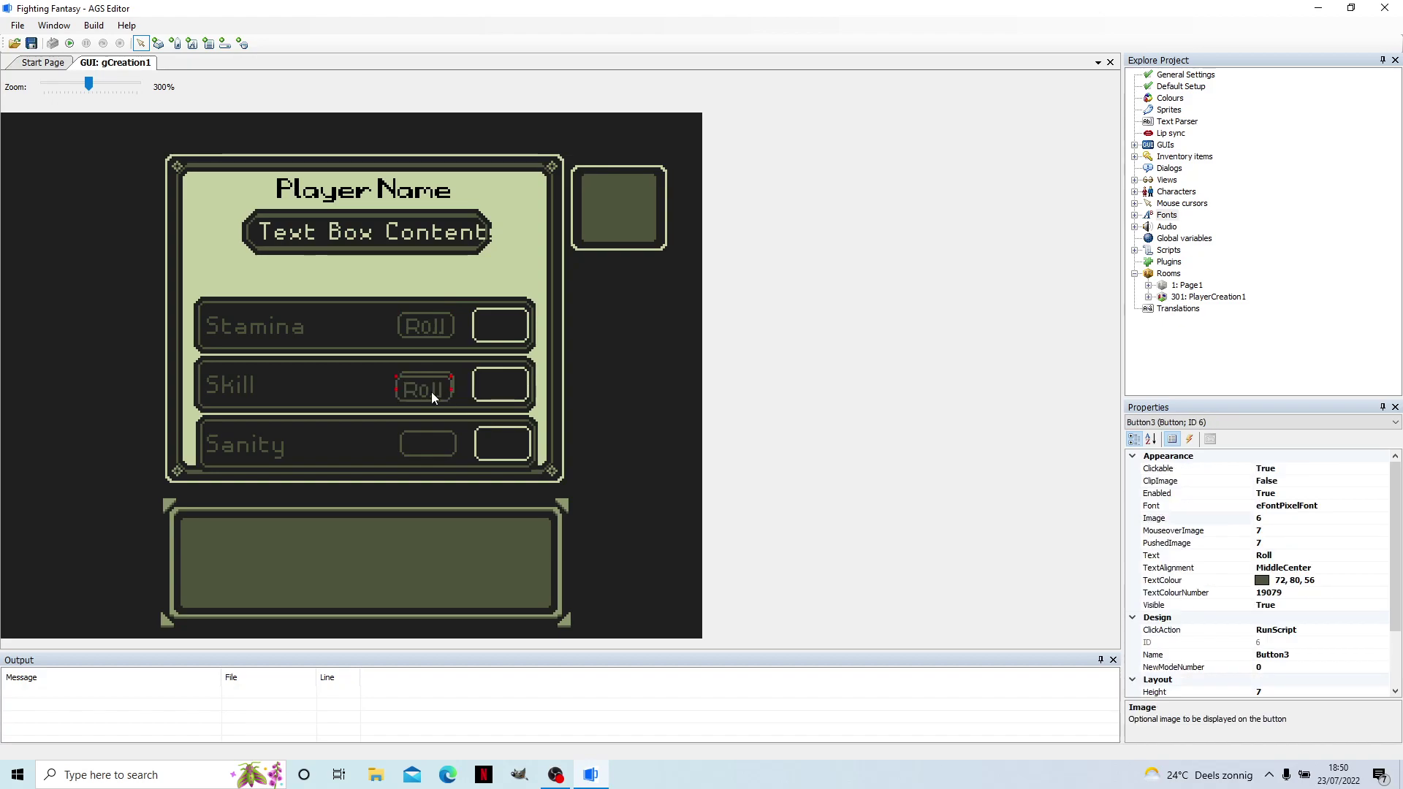
drag(436, 391, 449, 393)
key(ctrl+v)
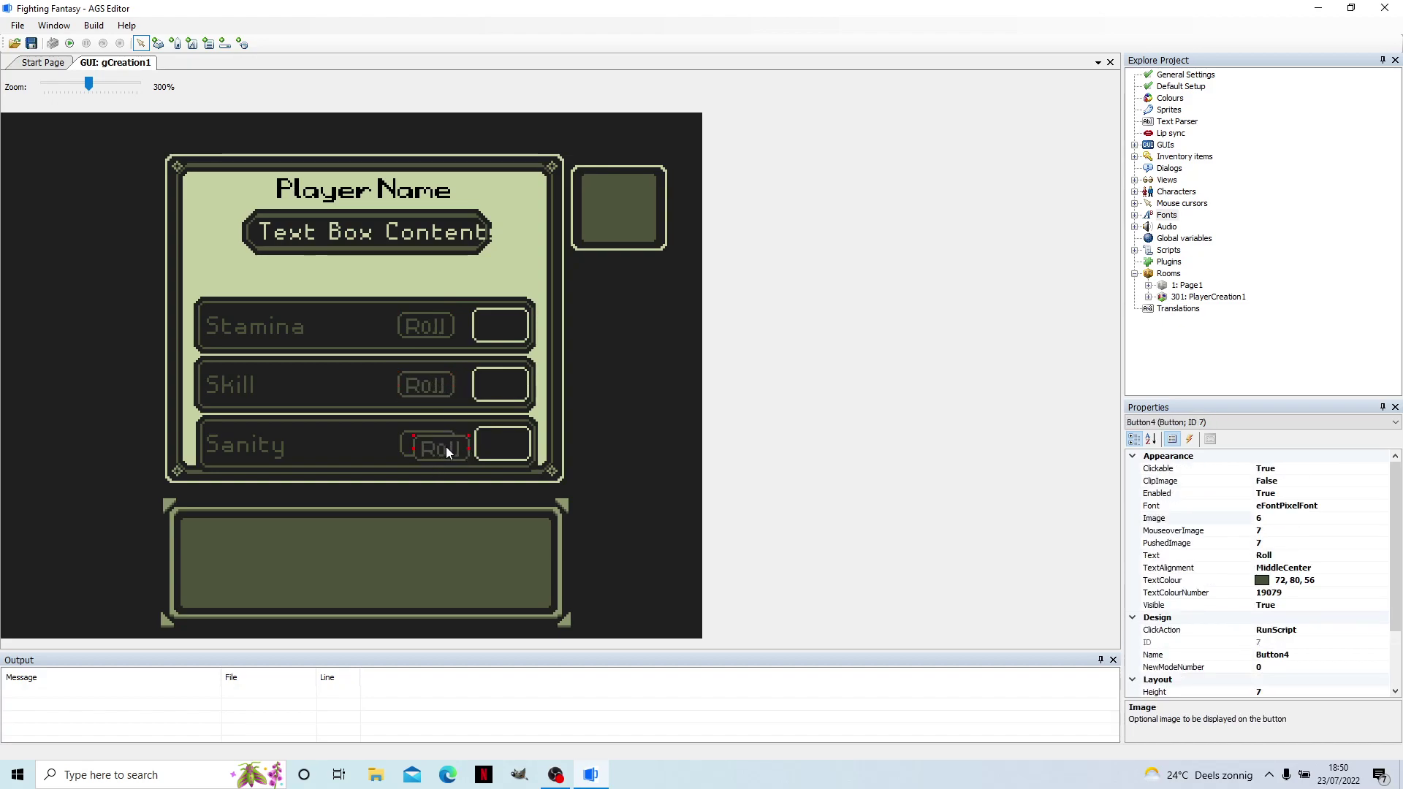
key(Left)
key(Left)
key(Left)
key(Up)
Lock the Stamina, Skill and Sanity Roll buttons in place.
right_click(445, 323)
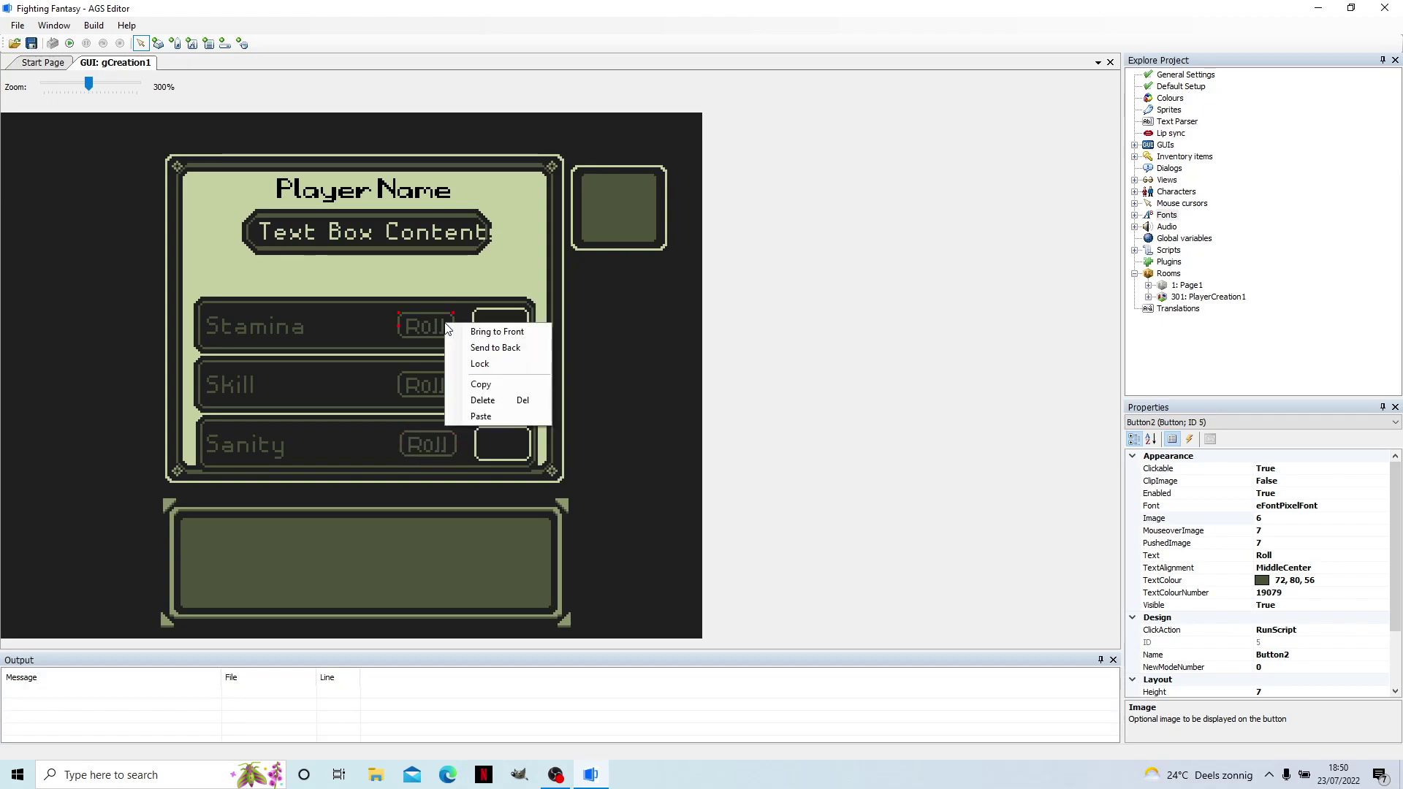
click(478, 384)
right_click(428, 381)
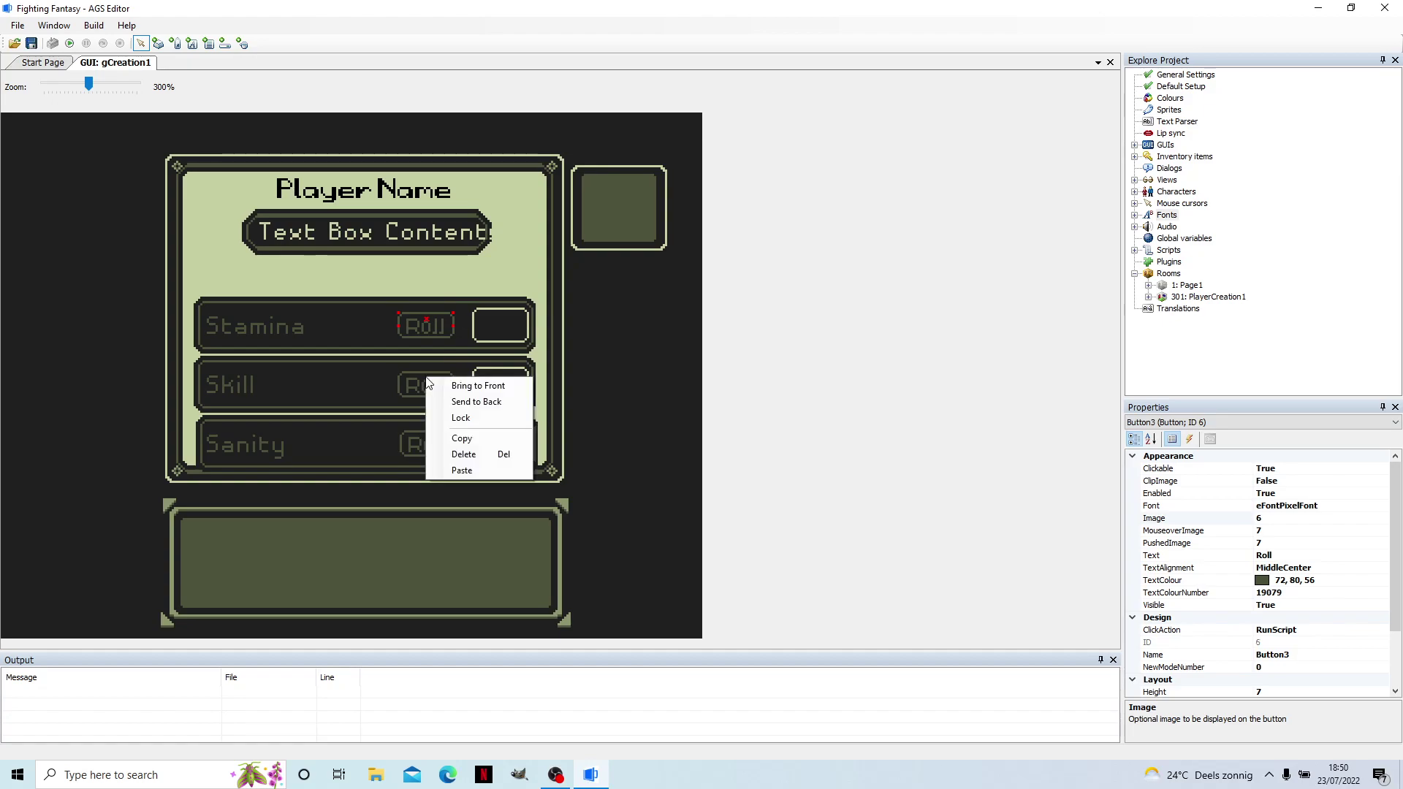
click(483, 419)
right_click(431, 437)
click(477, 477)
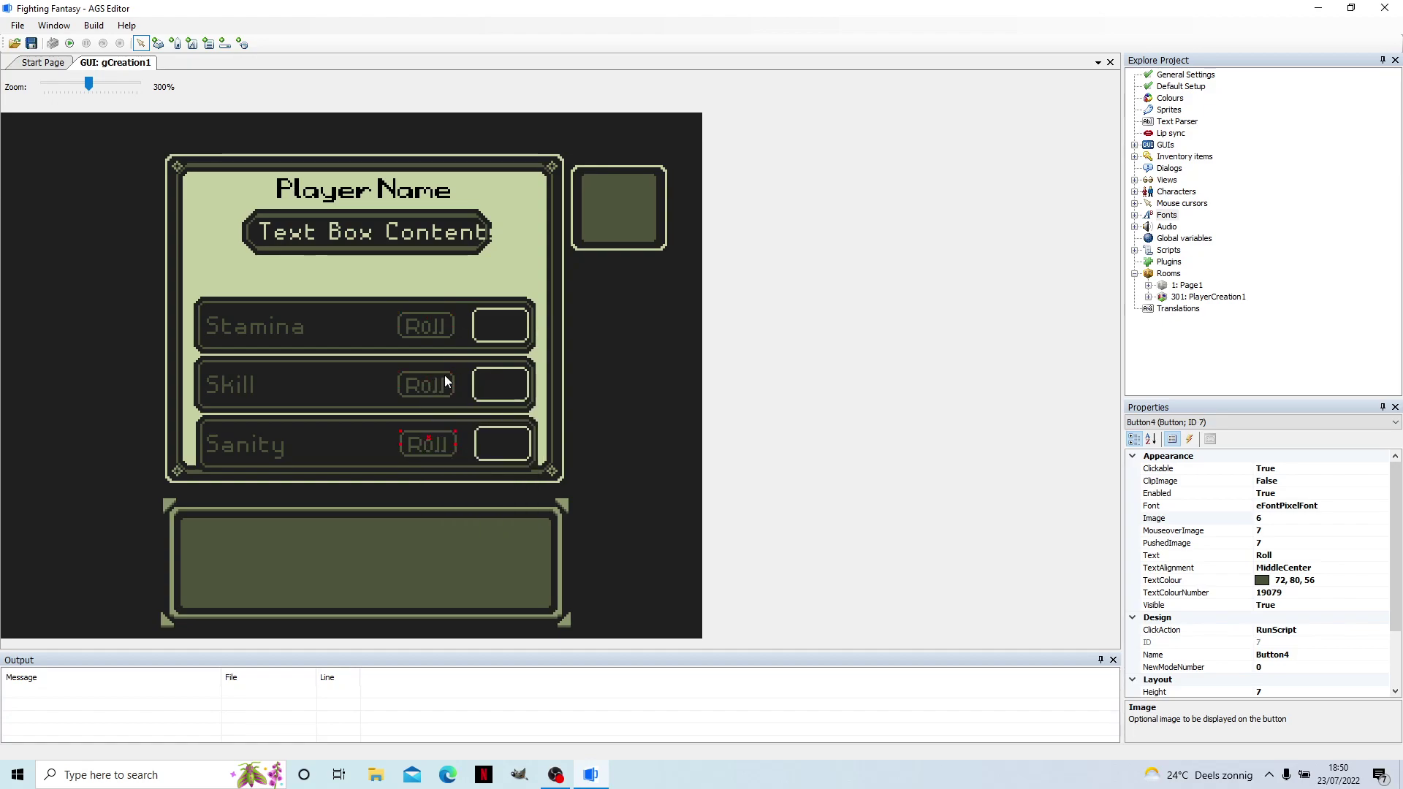
right_click(354, 196)
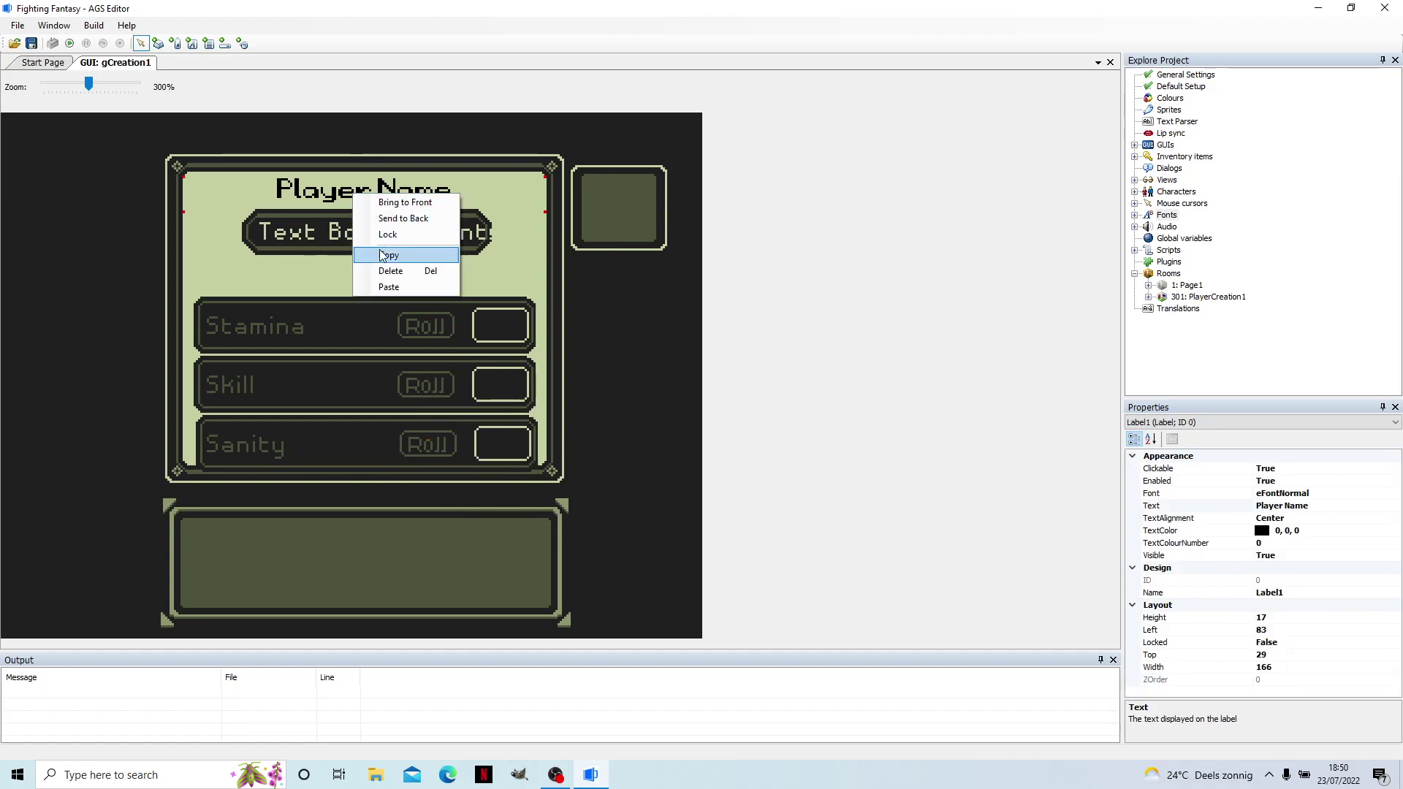
Paste a copy of the Player Name label below the text box and retitle it 'Attributes'.
click(388, 255)
right_click(264, 266)
click(299, 356)
drag(410, 276, 341, 266)
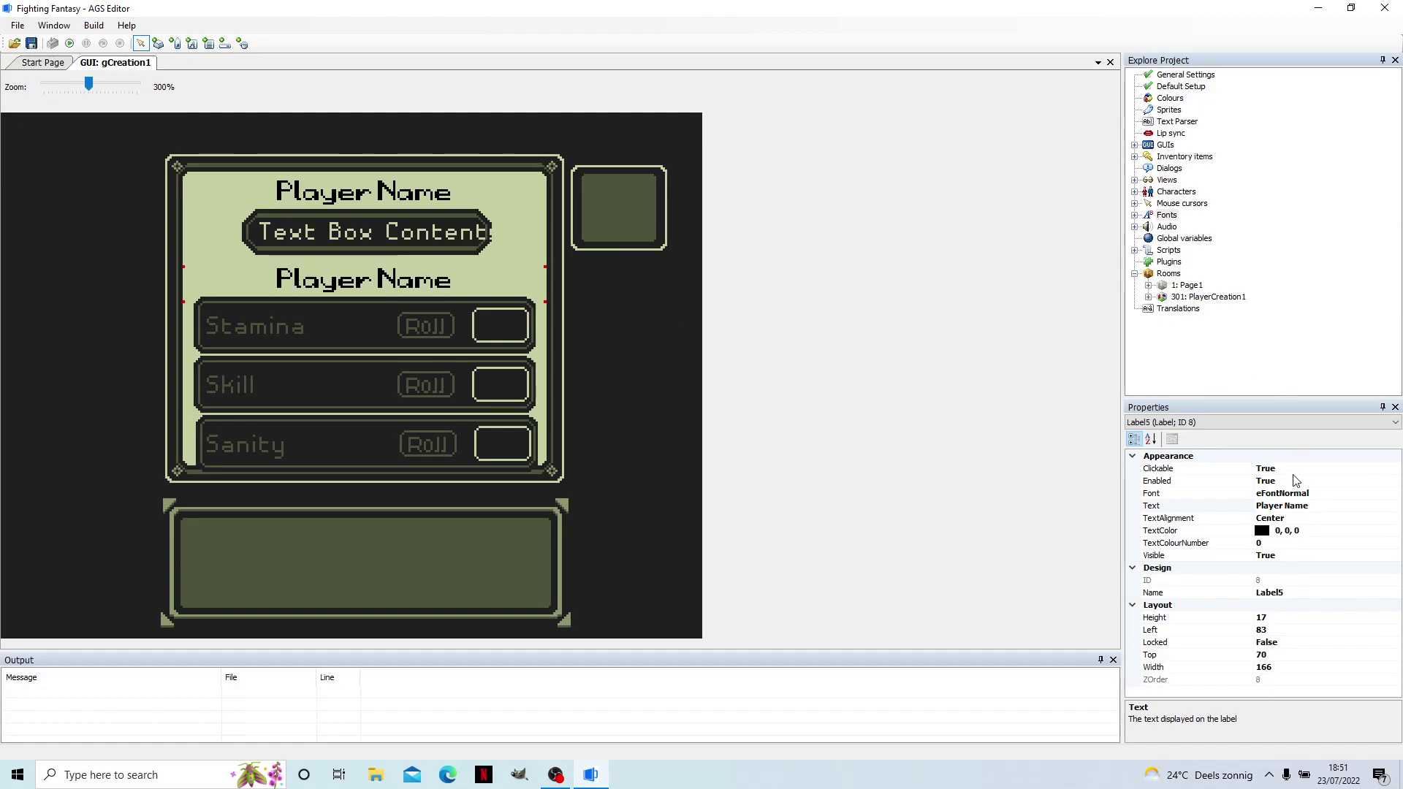
click(1282, 505)
drag(1308, 505, 1205, 506)
text(Attributes)
key(Return)
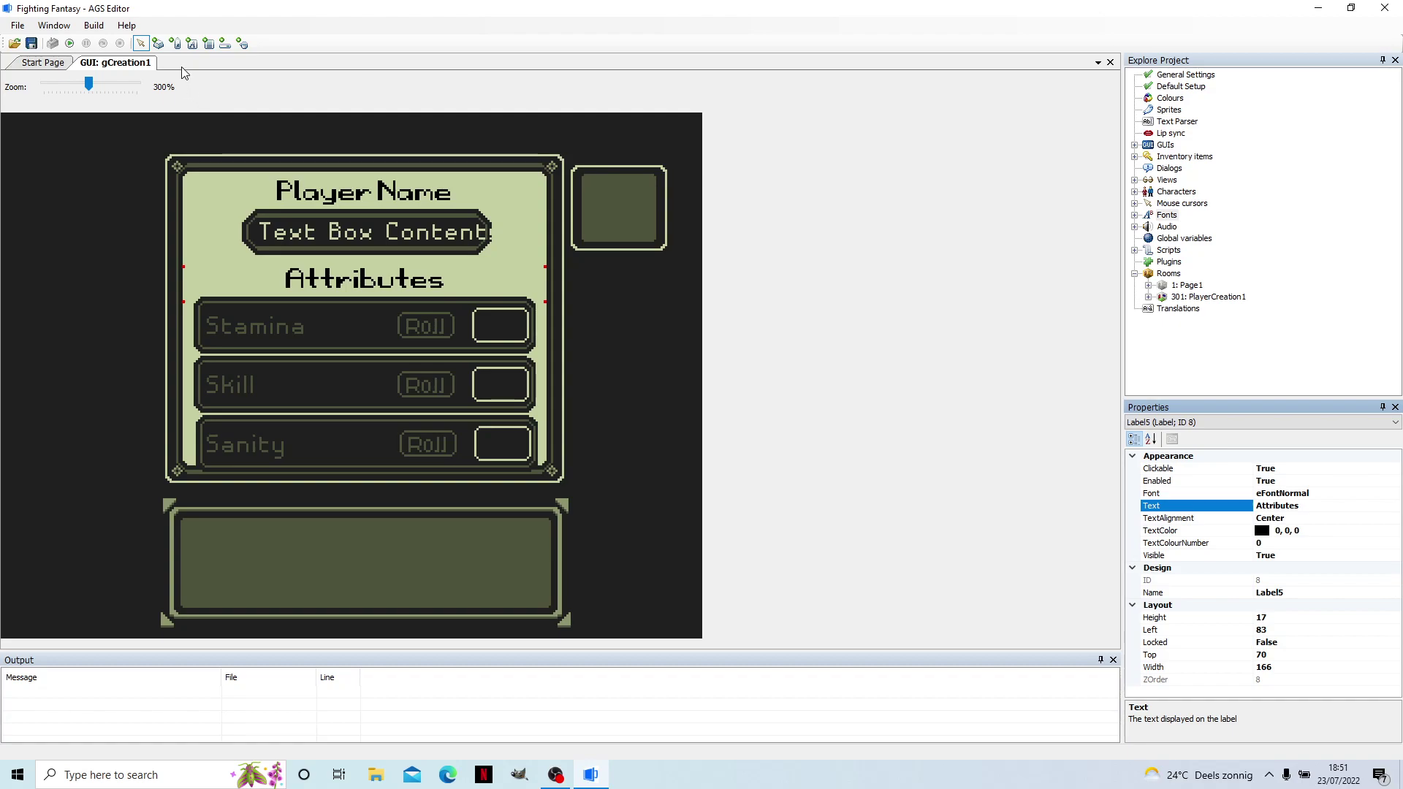
click(174, 44)
Draw a label in the Stamina value box with the text box's colour number 50804.
drag(475, 309, 524, 339)
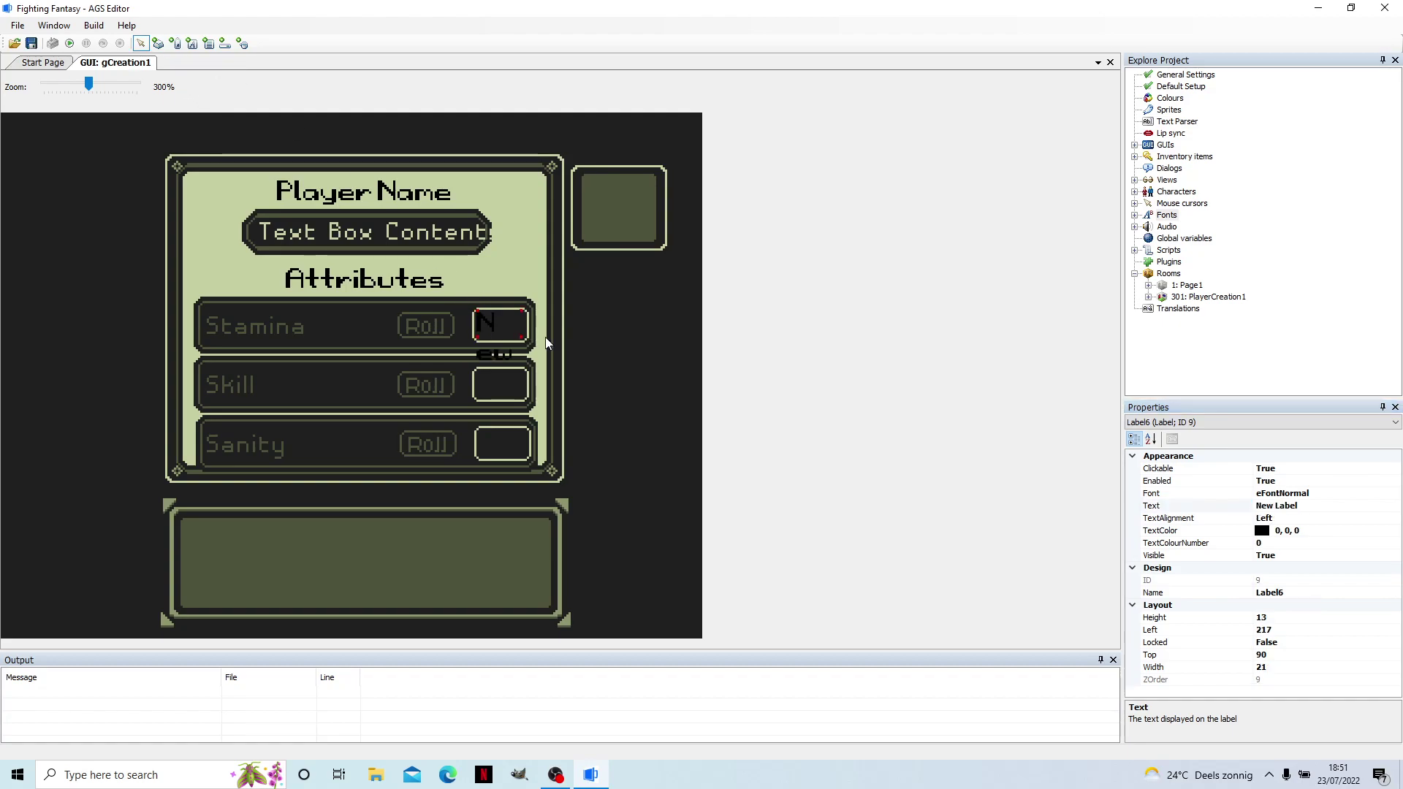
click(1341, 494)
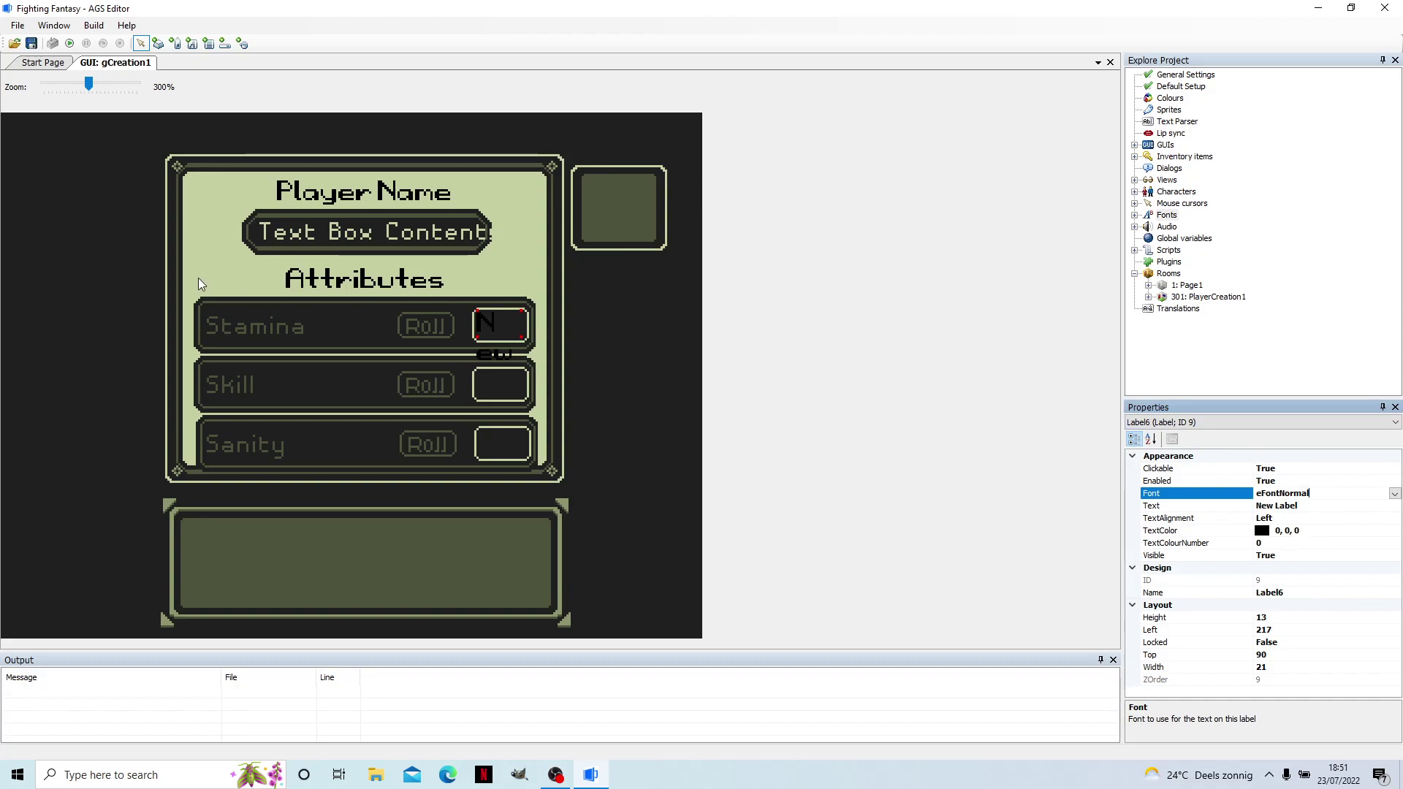
click(380, 241)
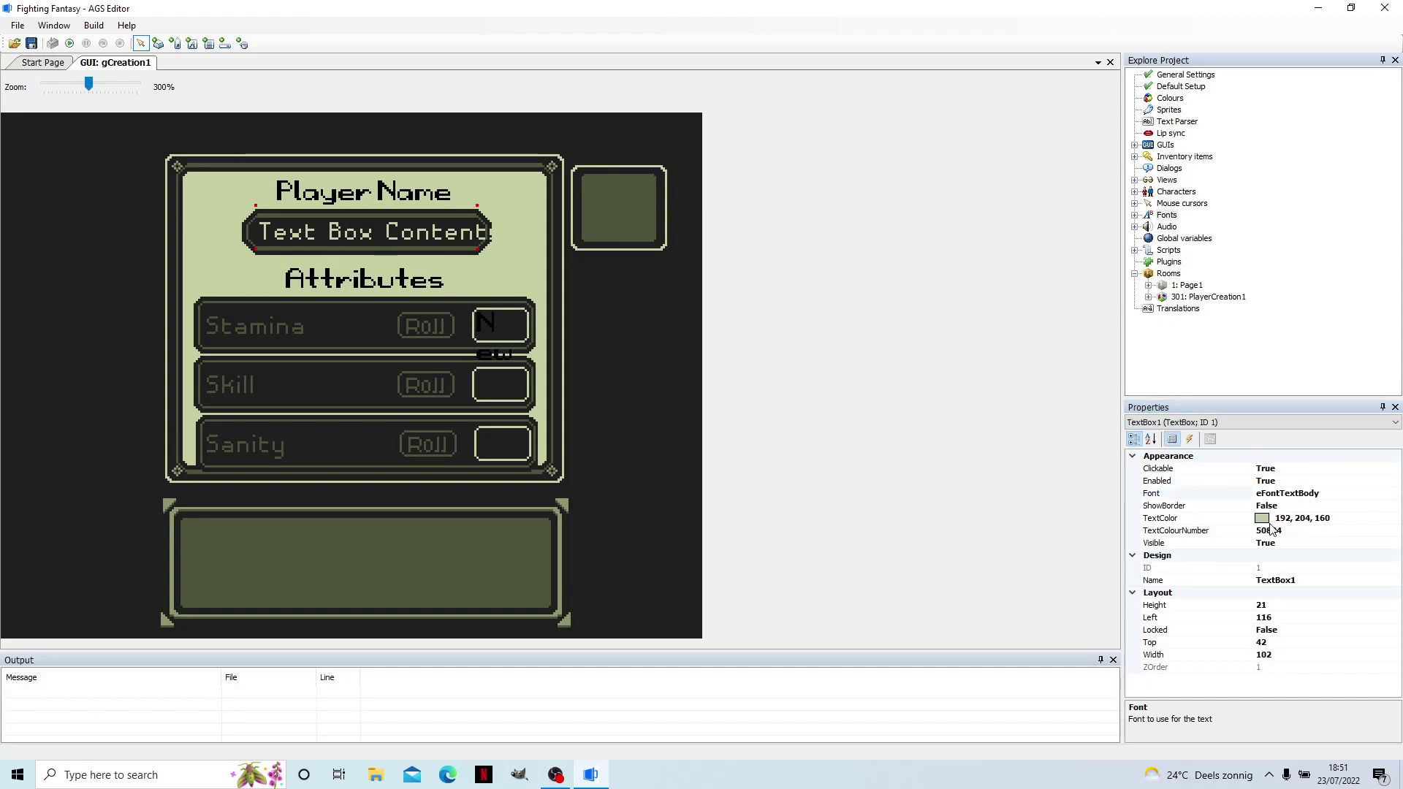
click(1270, 530)
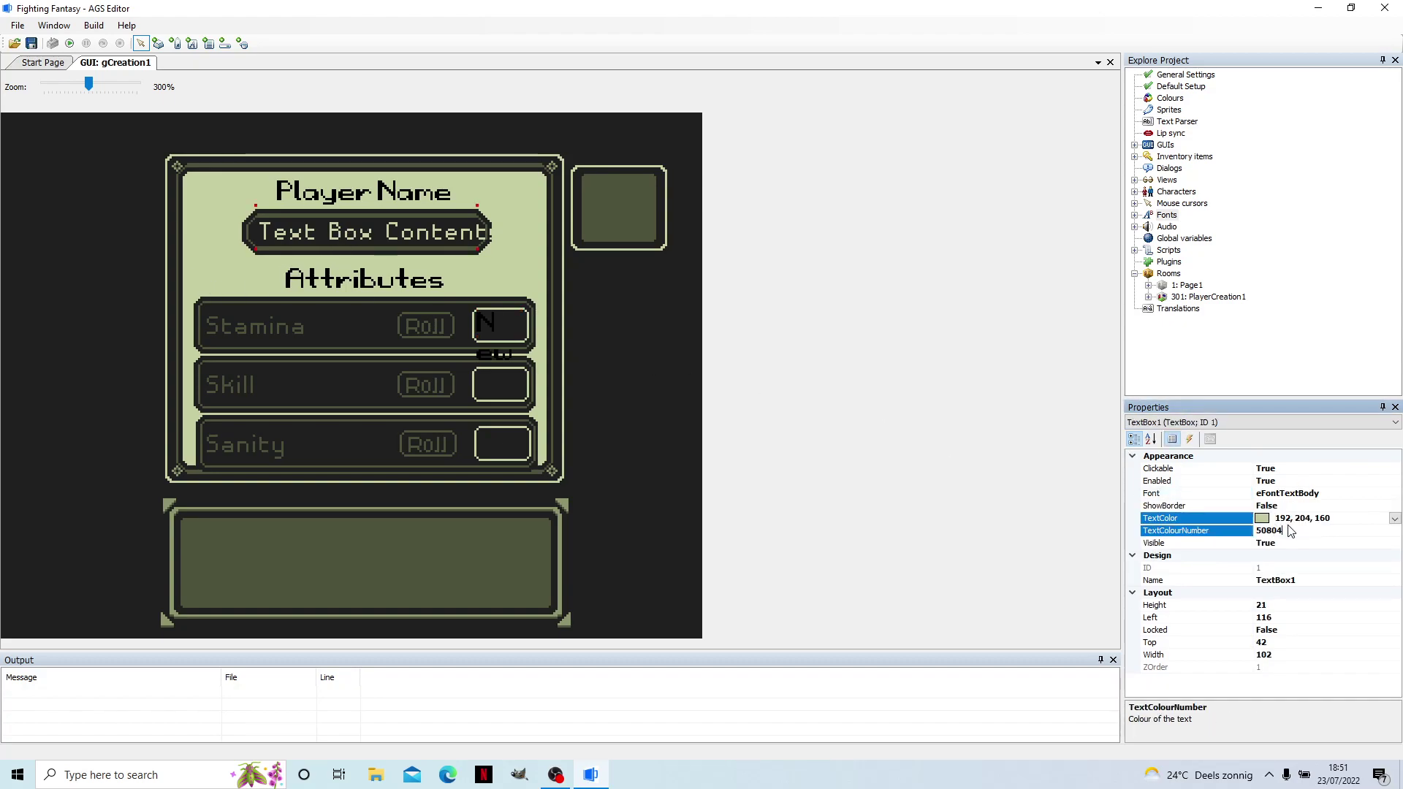
click(510, 334)
click(1243, 544)
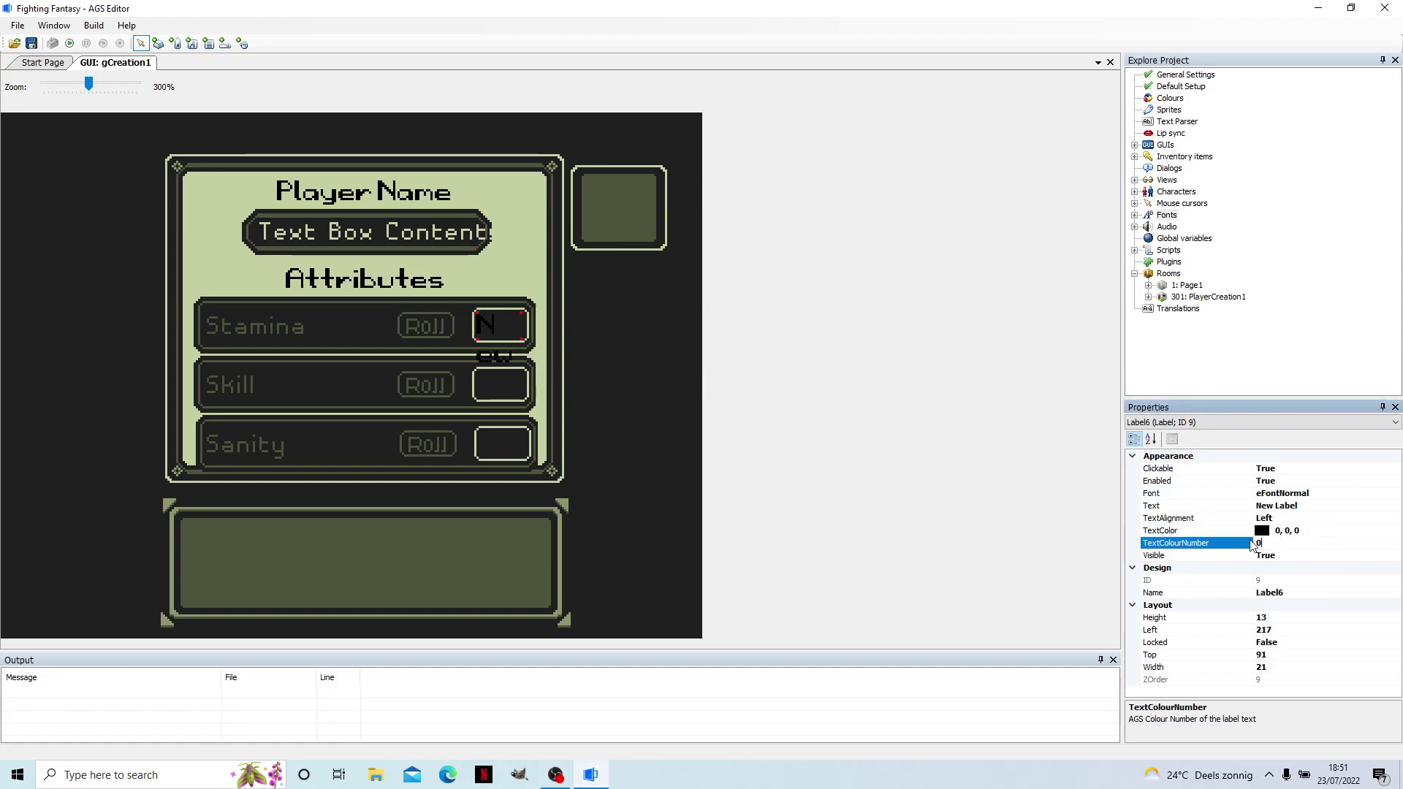
key(ctrl+v)
key(Return)
Set the label's font to eFontTextBody and its alignment to Center.
click(1295, 494)
click(1395, 494)
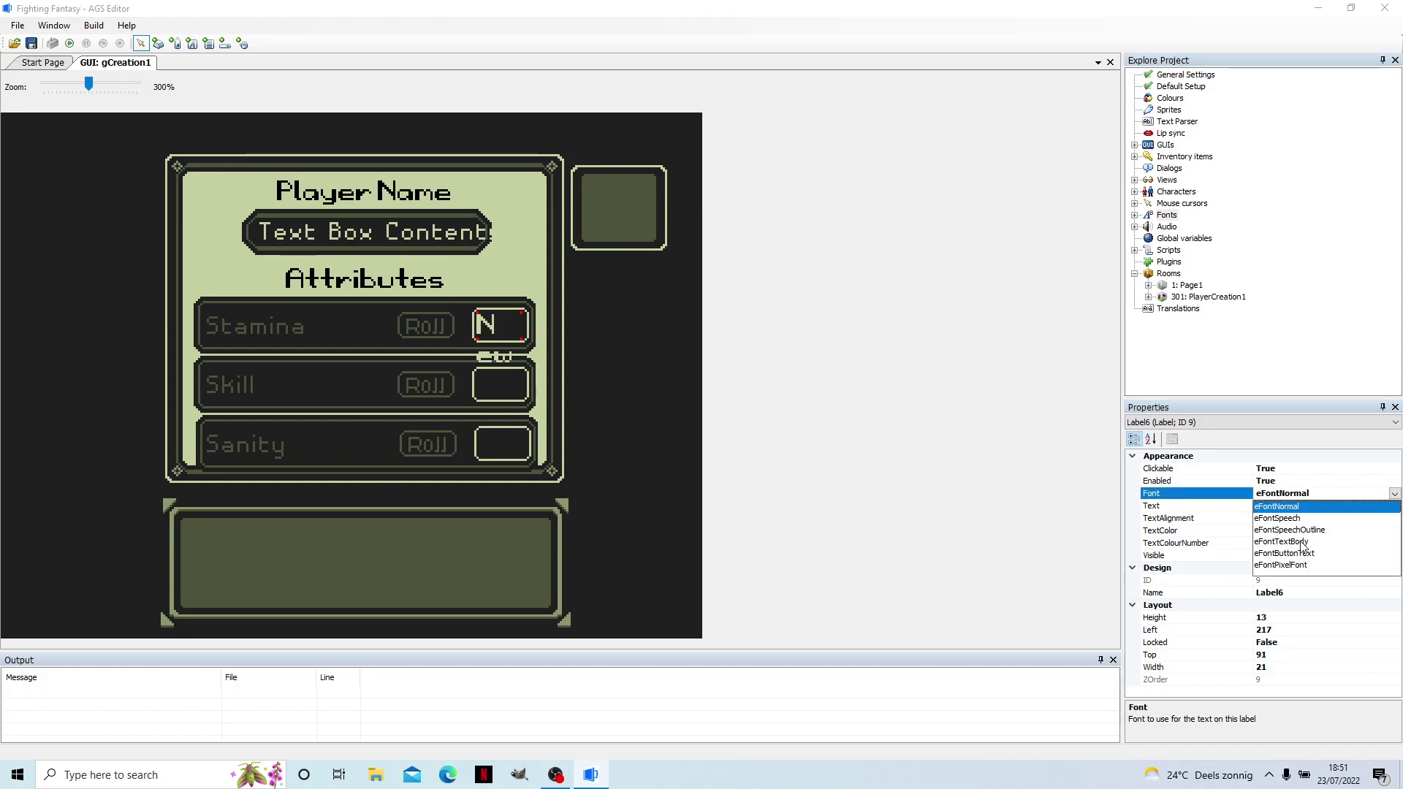
click(1303, 543)
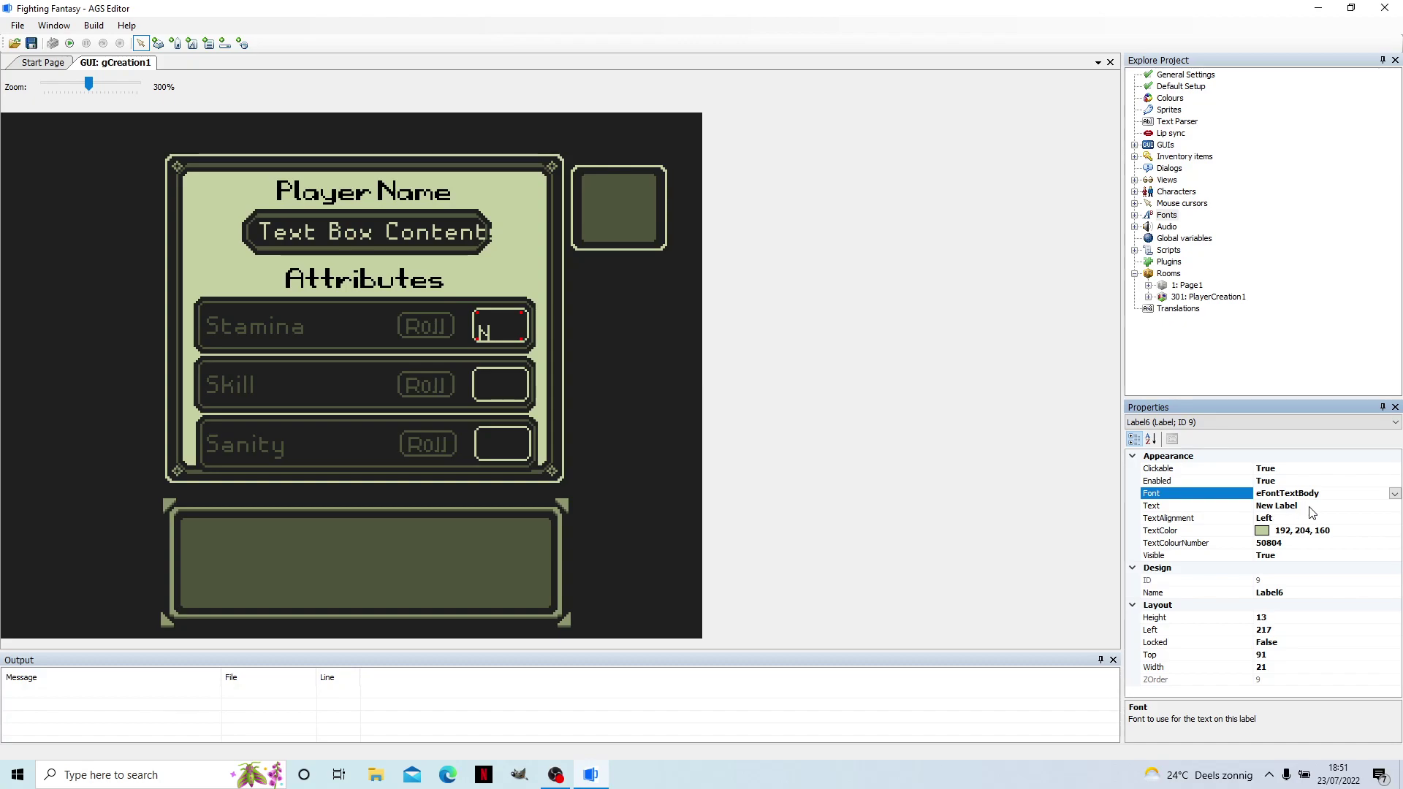
click(1286, 519)
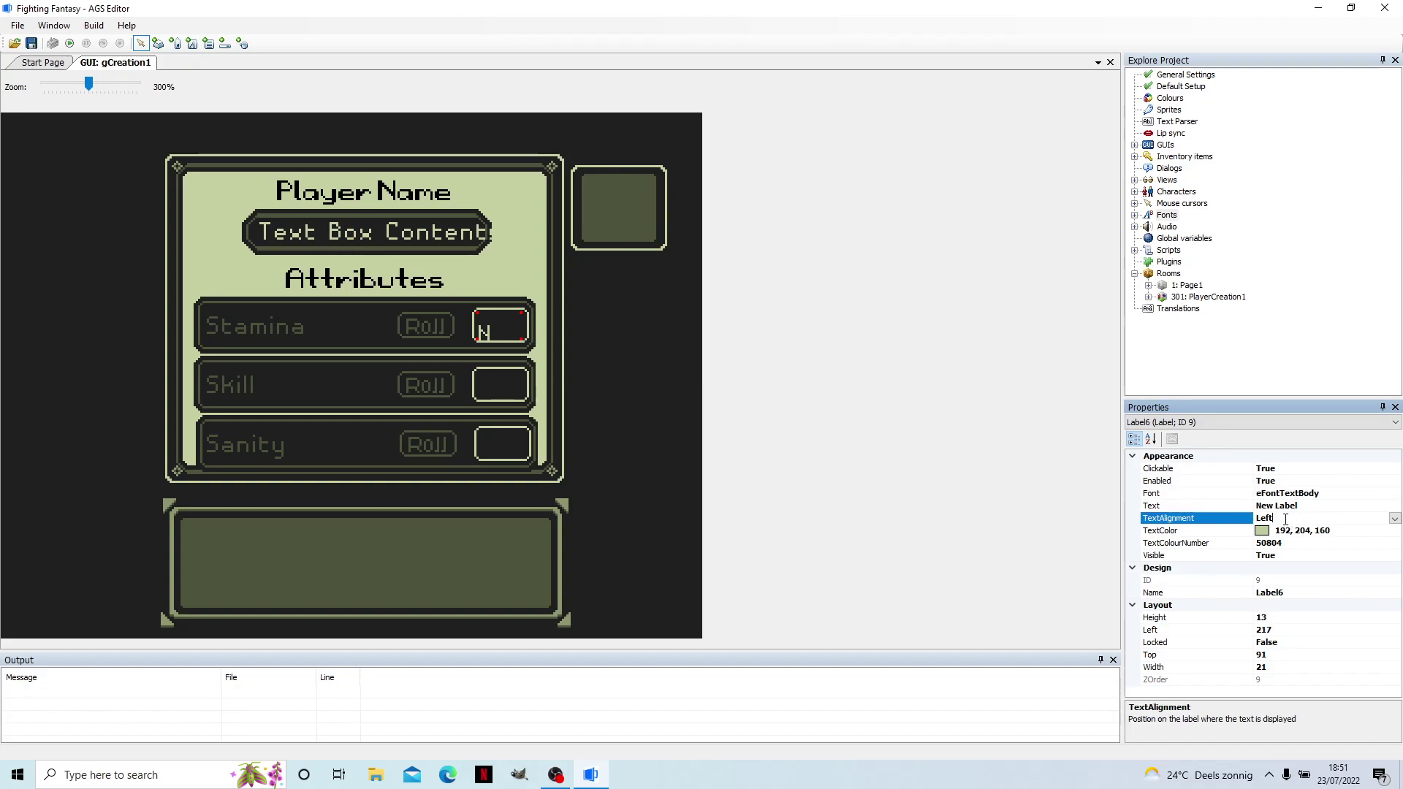
click(1396, 521)
click(1398, 522)
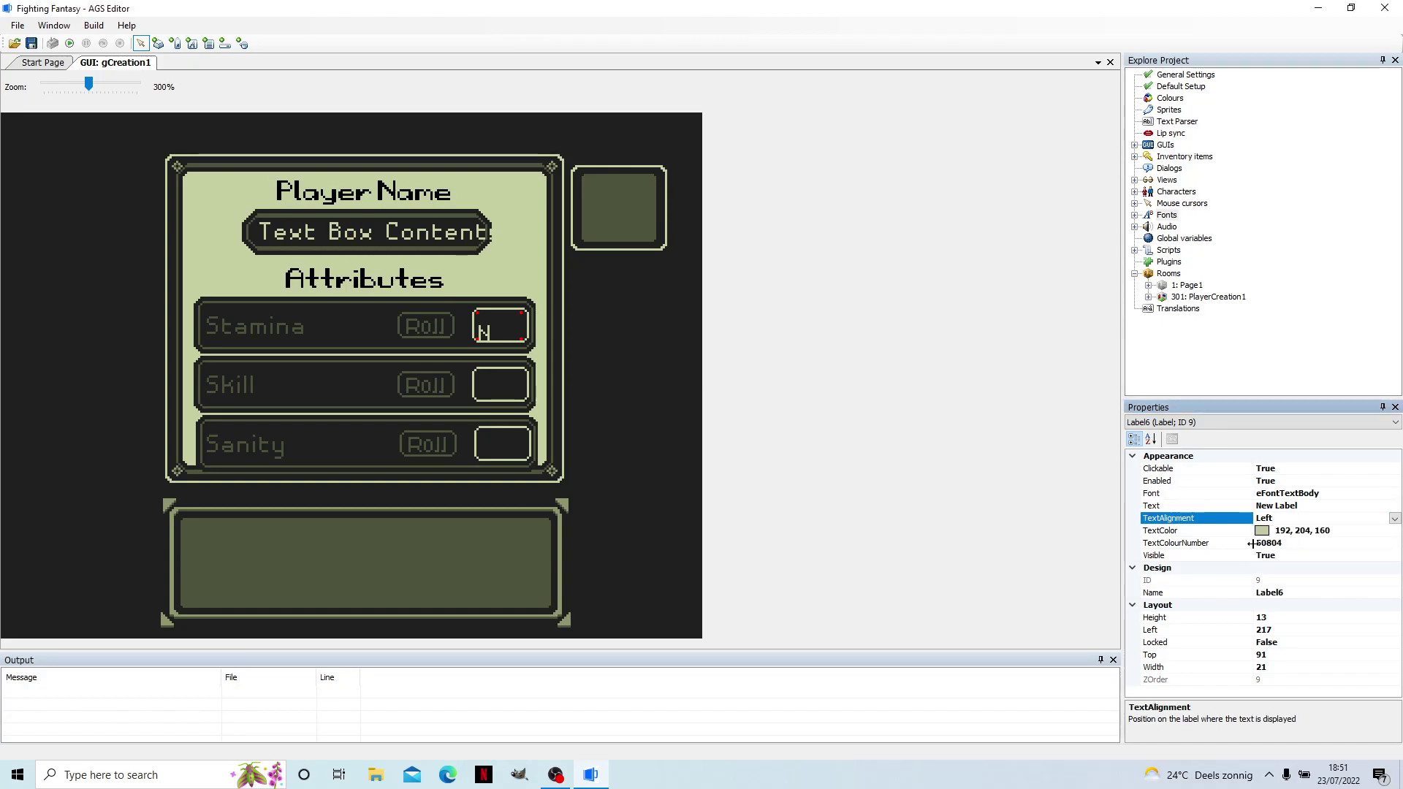
click(1396, 520)
click(1290, 543)
Set the label's text to 0 and position it within the Stamina box.
drag(503, 323, 526, 341)
key(Right)
key(Up)
key(Up)
key(Up)
key(Up)
click(1154, 506)
text(0)
key(Return)
mouse_move(507, 338)
mouse_down()
mouse_move(527, 341)
mouse_move(512, 331)
mouse_up()
Paste two copies of the Stamina 0 label into the Skill and Sanity value boxes and align them.
right_click(505, 329)
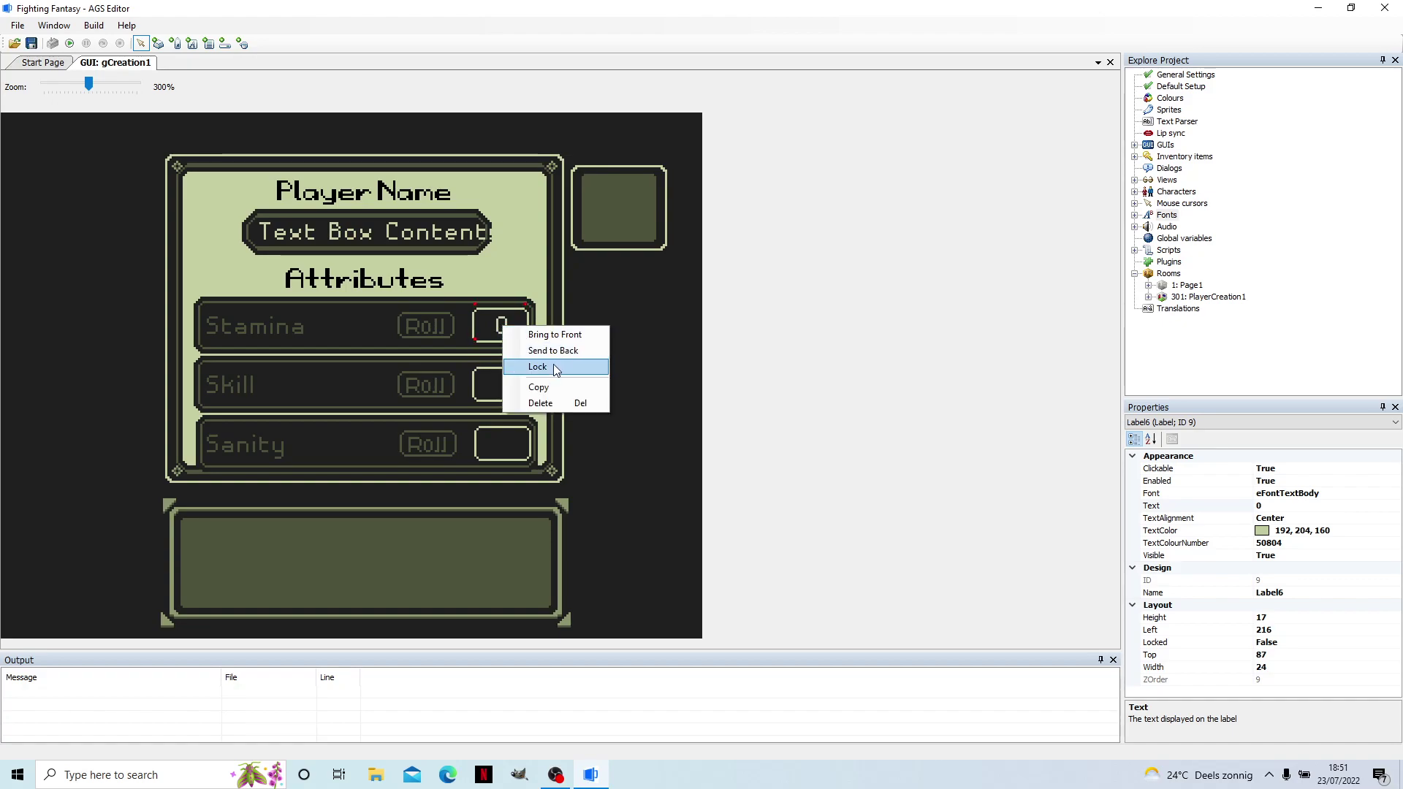
click(545, 387)
click(491, 370)
key(ctrl+v)
click(518, 446)
key(ctrl+v)
drag(524, 392, 510, 385)
drag(521, 459, 506, 446)
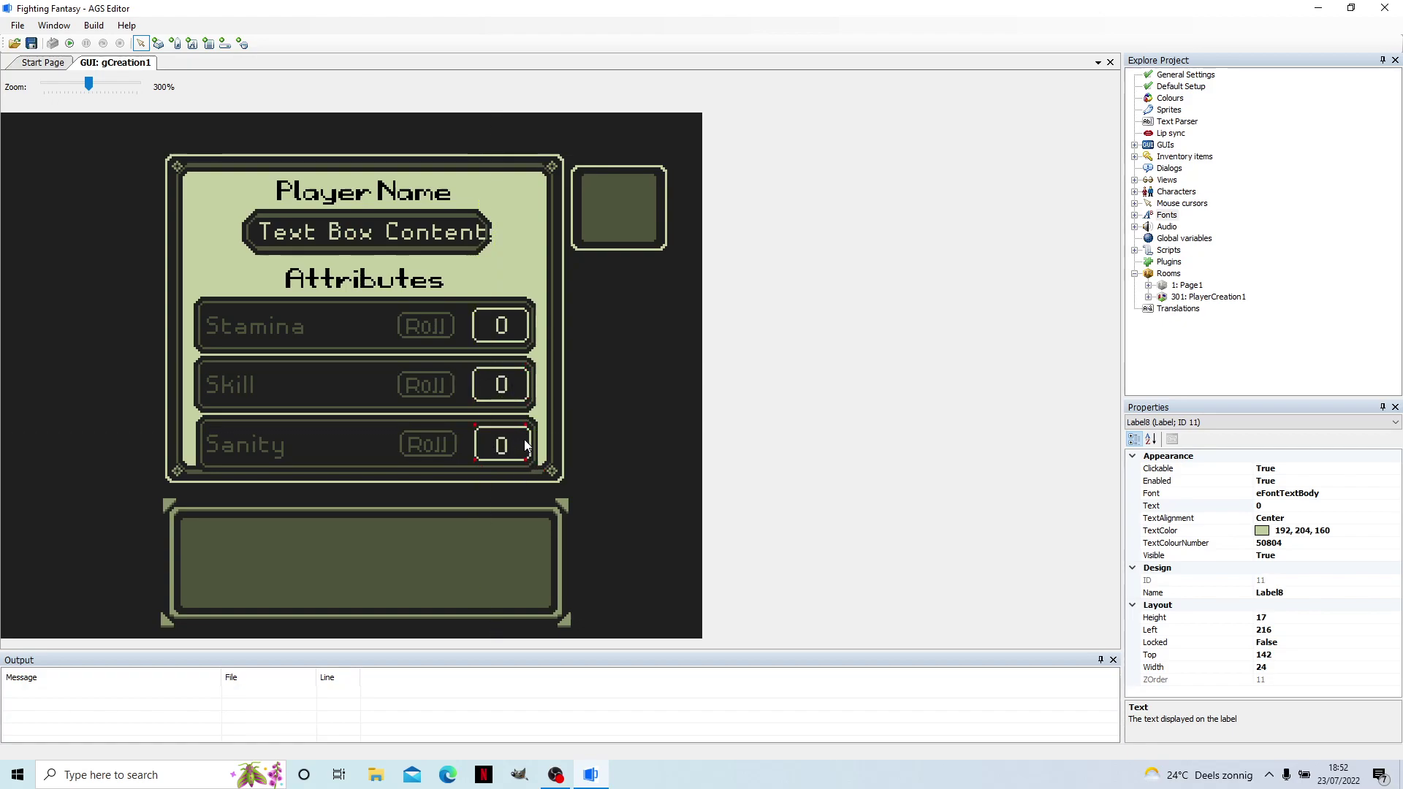
click(528, 384)
key(Left)
key(Right)
key(Left)
Lock the 0 value labels in place.
click(504, 326)
right_click(504, 326)
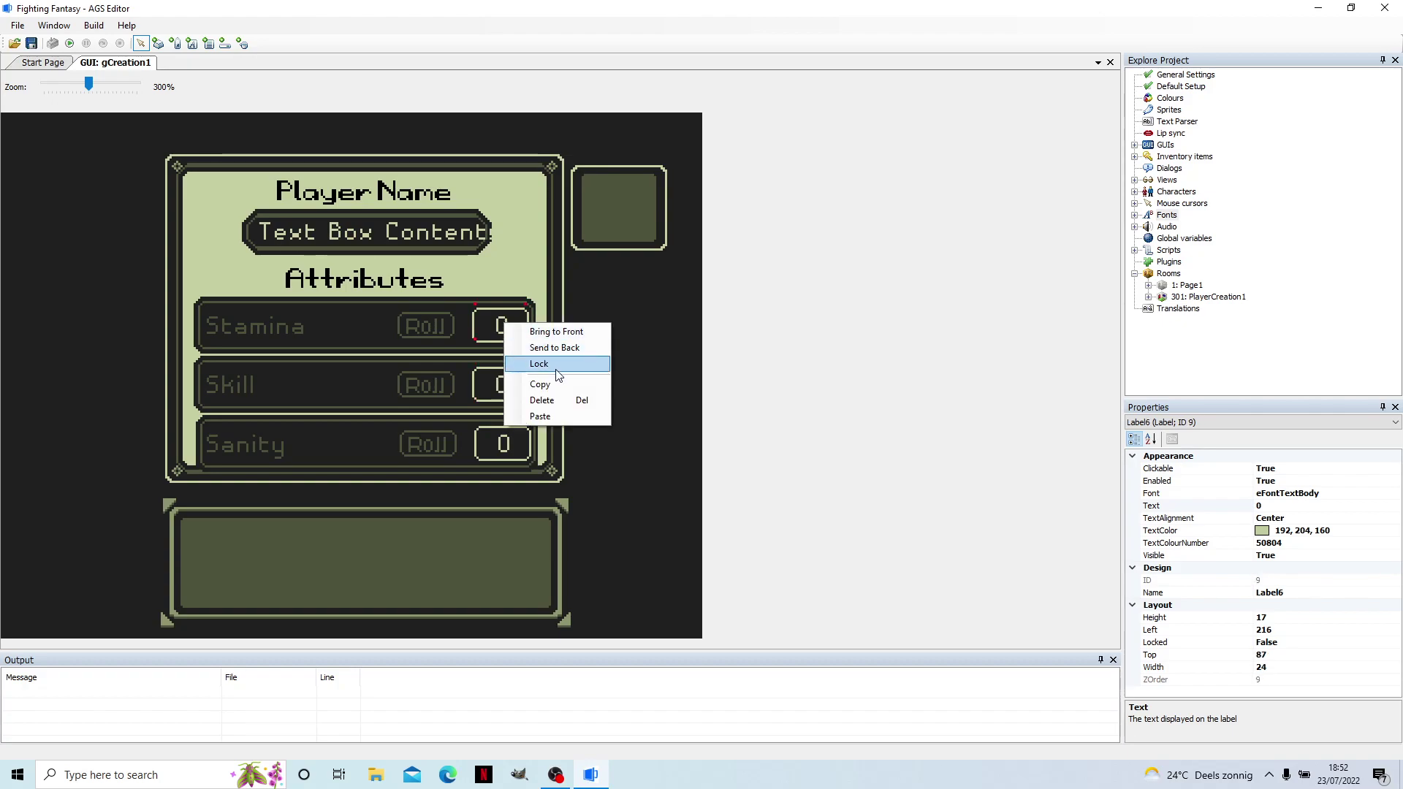
click(532, 363)
right_click(504, 394)
click(540, 430)
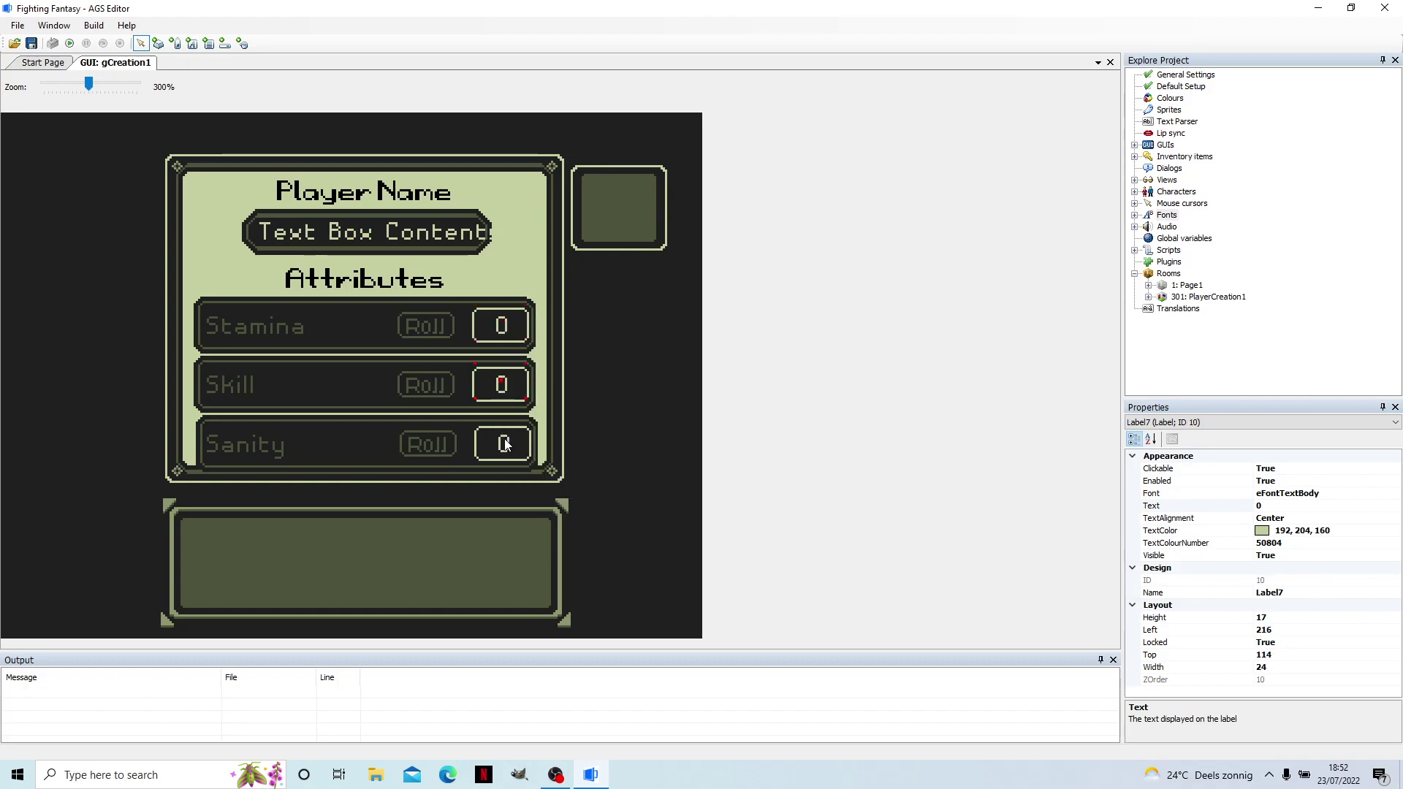
right_click(506, 442)
click(532, 448)
right_click(508, 444)
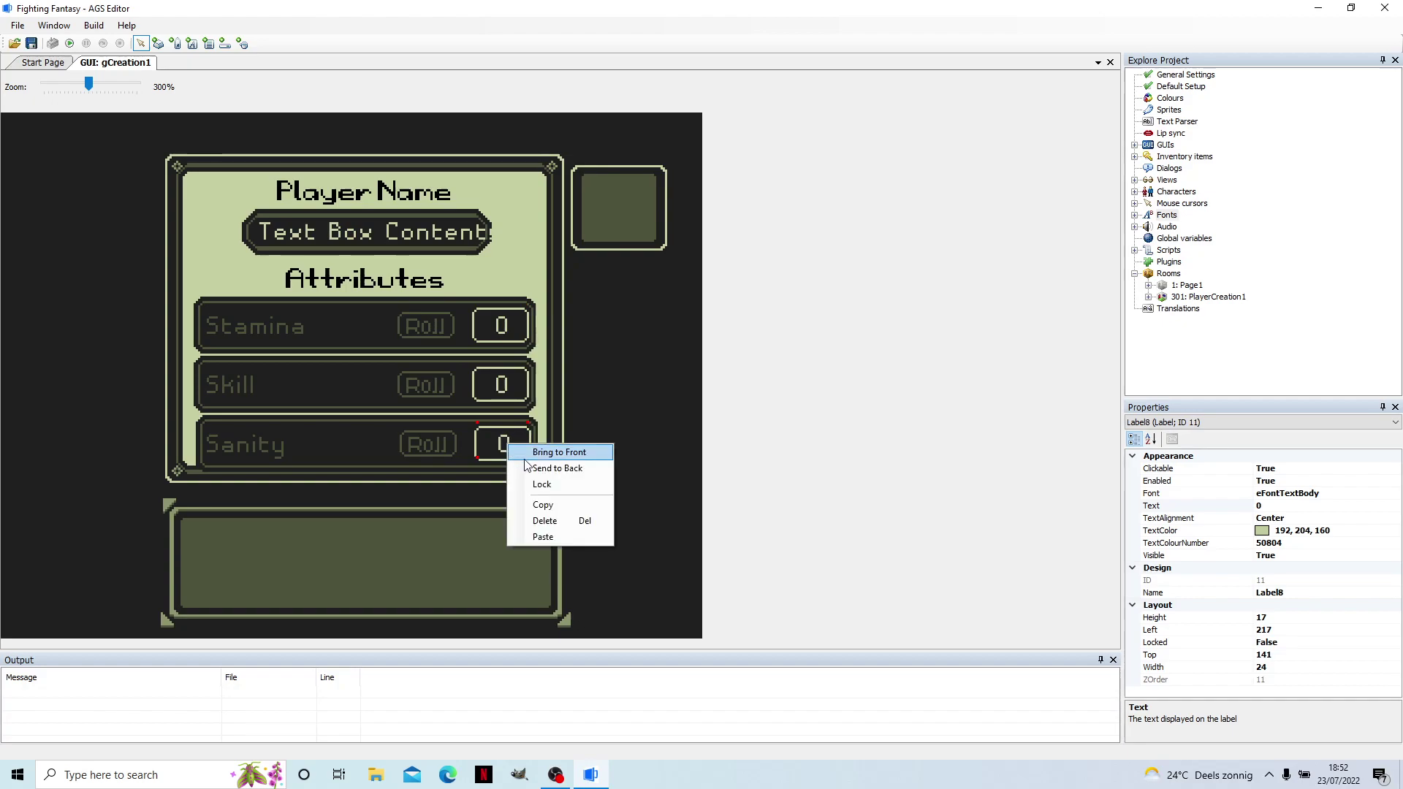
click(560, 485)
Give the Stamina Roll button the script name bRollStam.
click(447, 329)
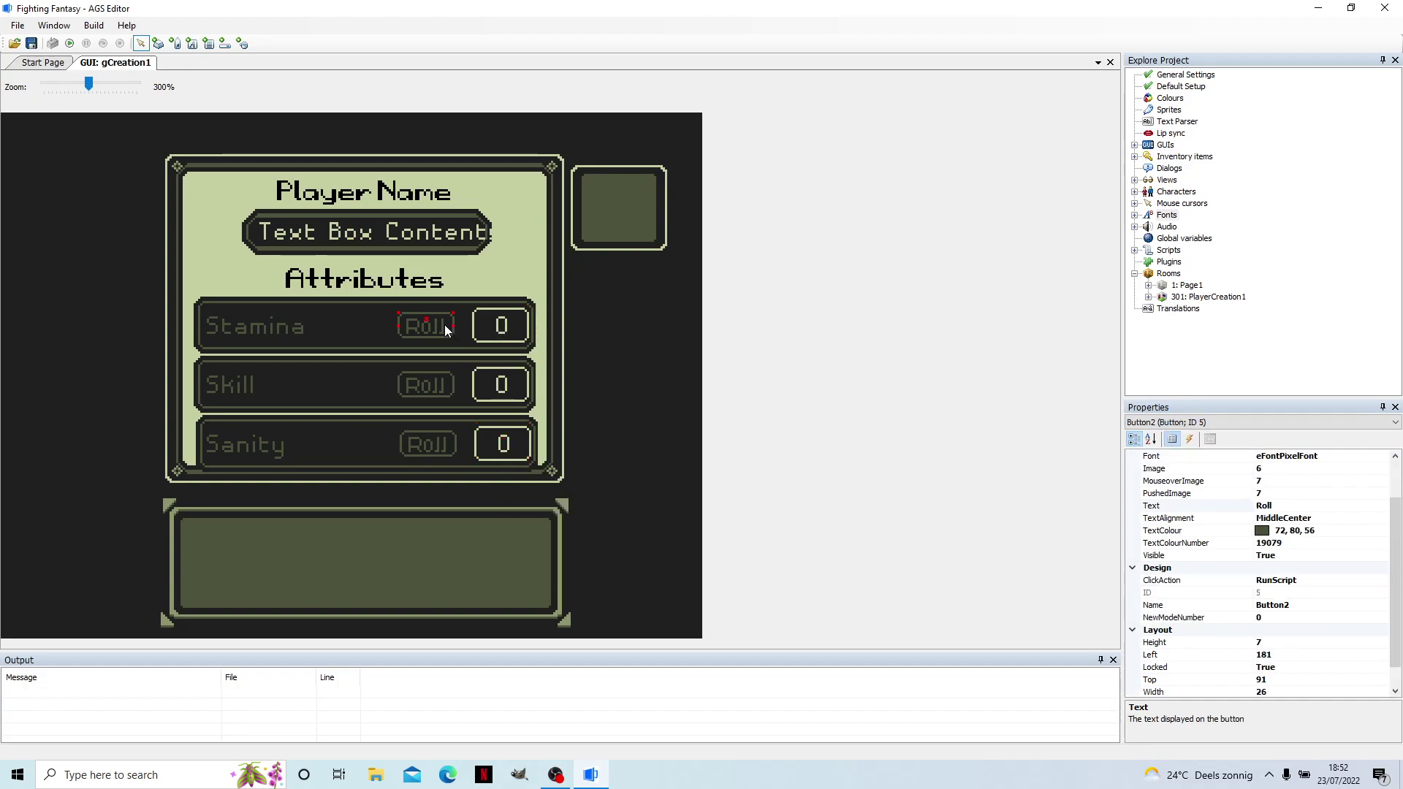
click(1318, 605)
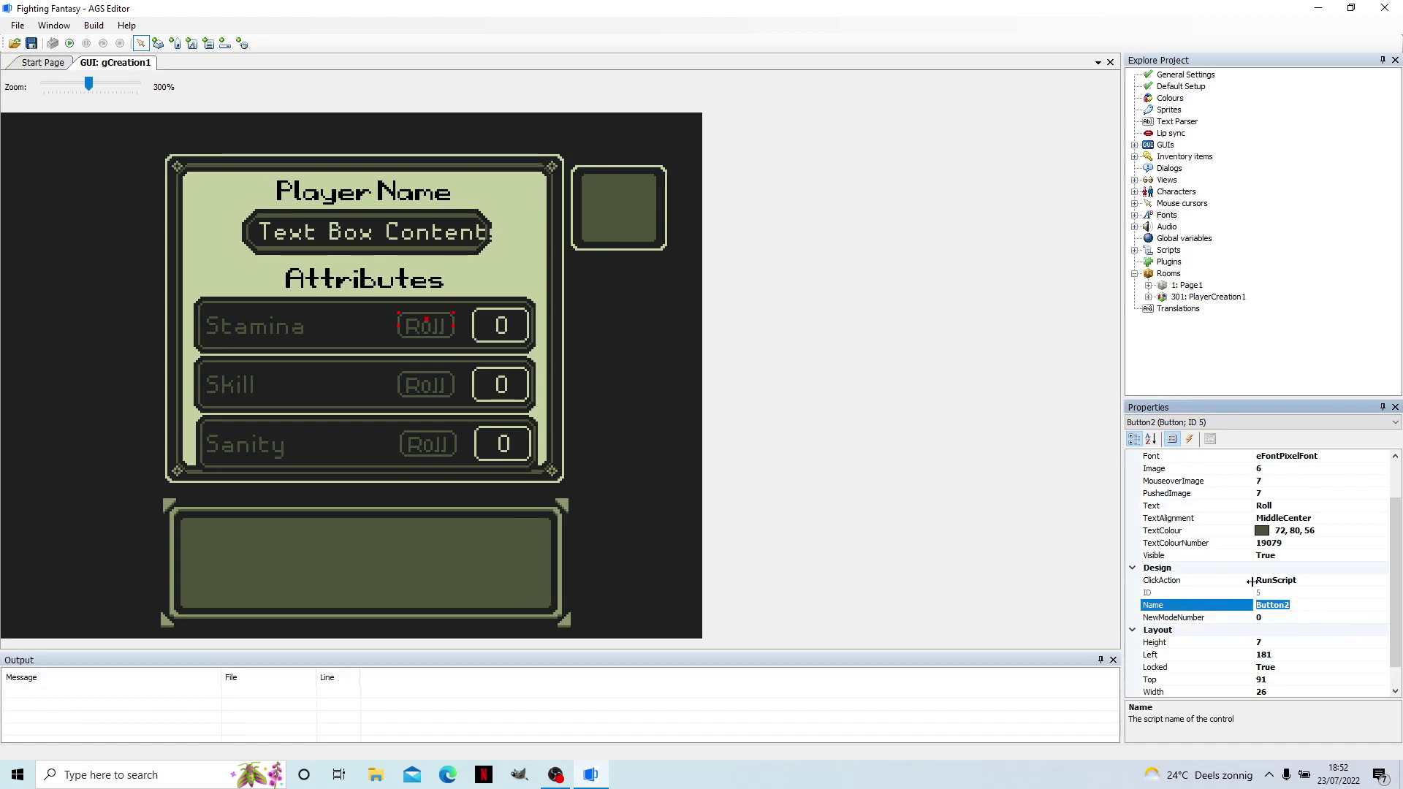
text(bRollStam)
key(Return)
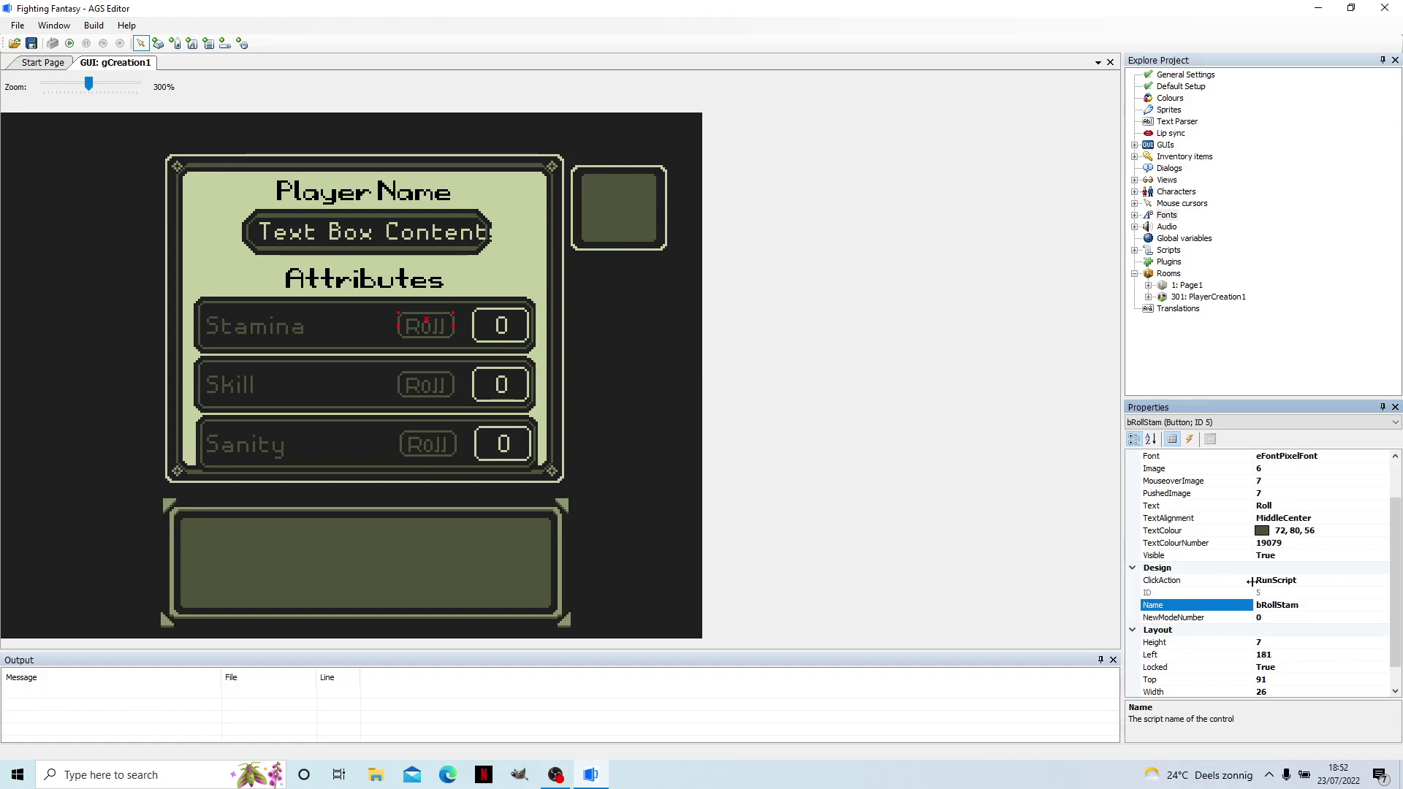
click(438, 391)
Give the Skill Roll button the script name bRollSkill.
click(429, 385)
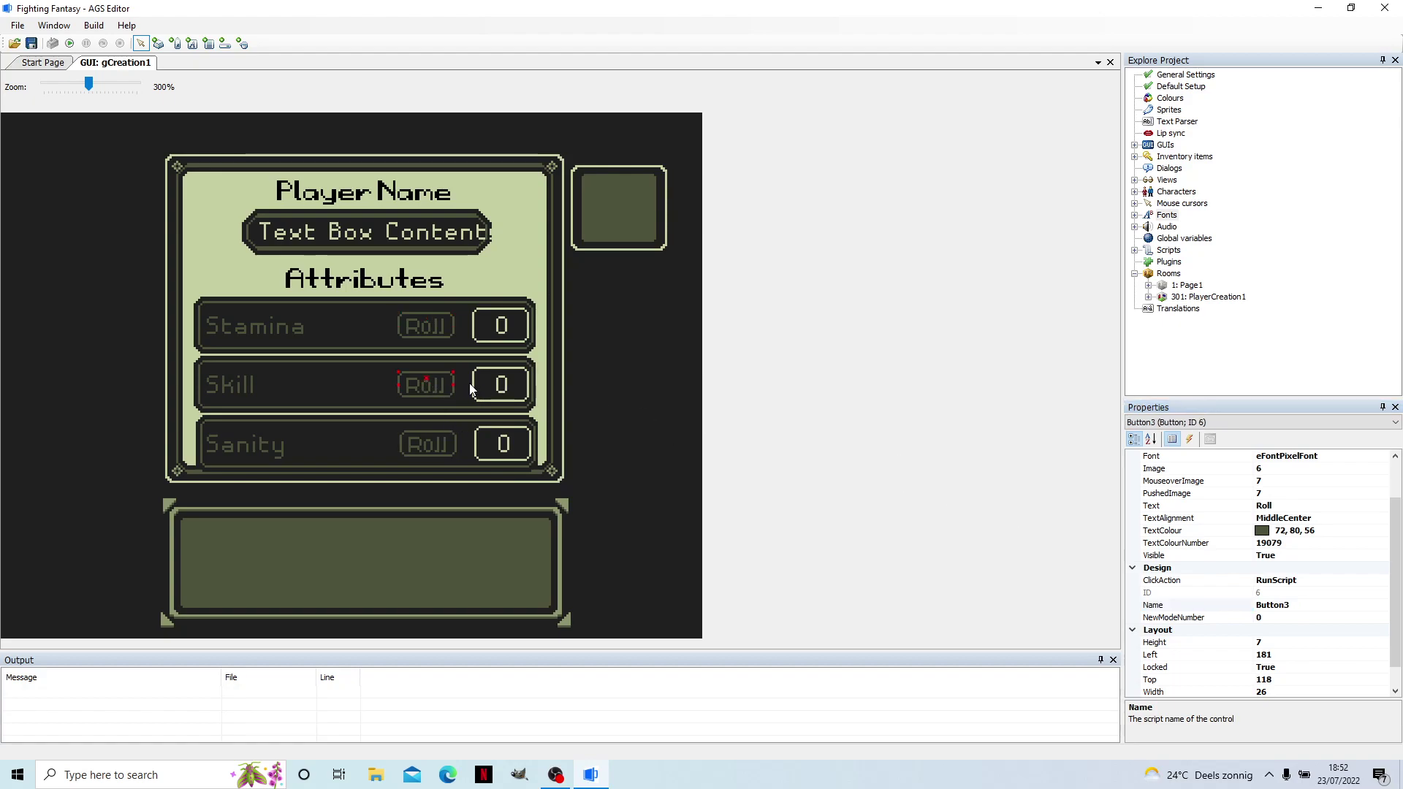
click(1296, 607)
text(bRollSkill)
key(Return)
Give the Sanity Roll button the script name bRollSan.
click(430, 331)
click(429, 444)
click(1311, 605)
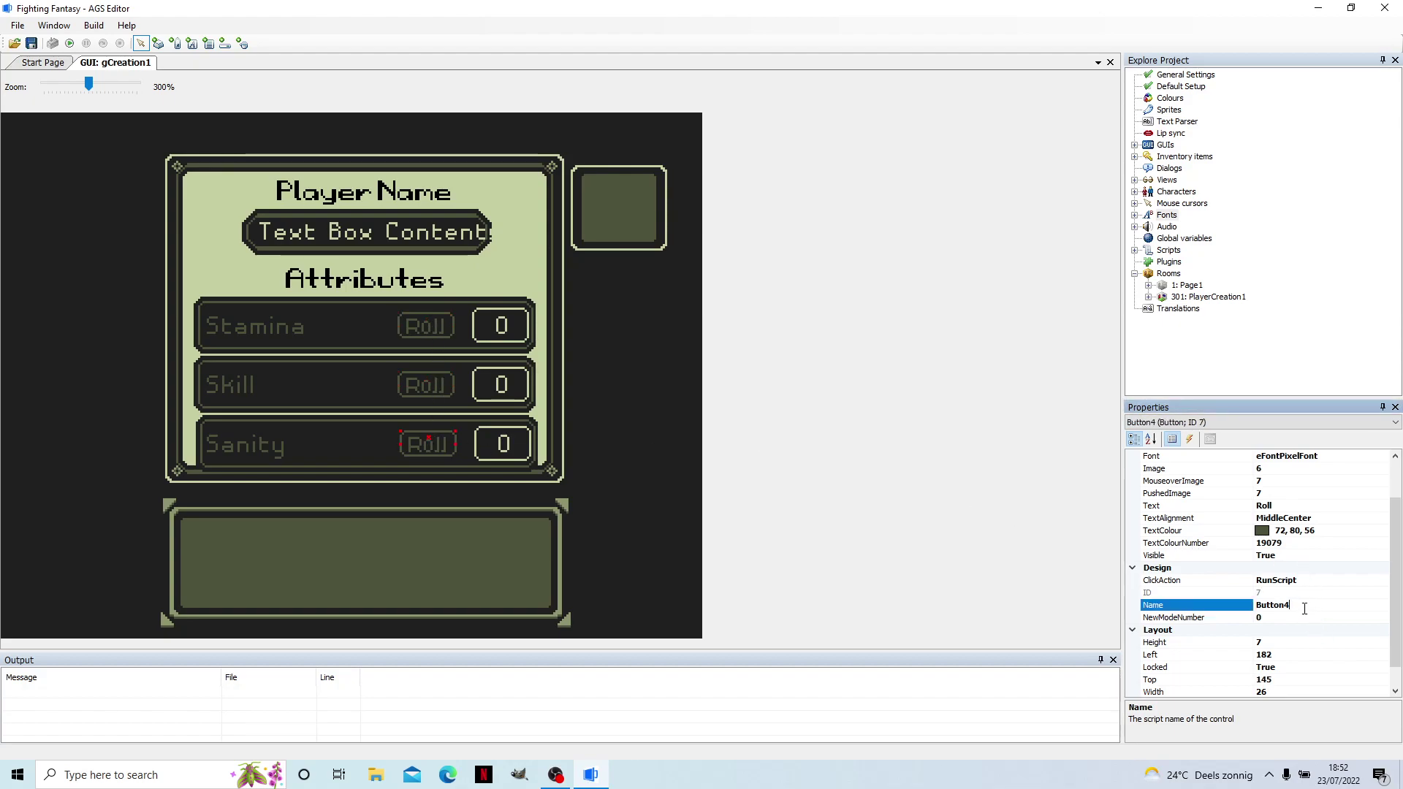
text(bRollSan)
key(Return)
Replace the Stamina value label's old name Label6 and name the Skill value label lSkillResult.
click(506, 327)
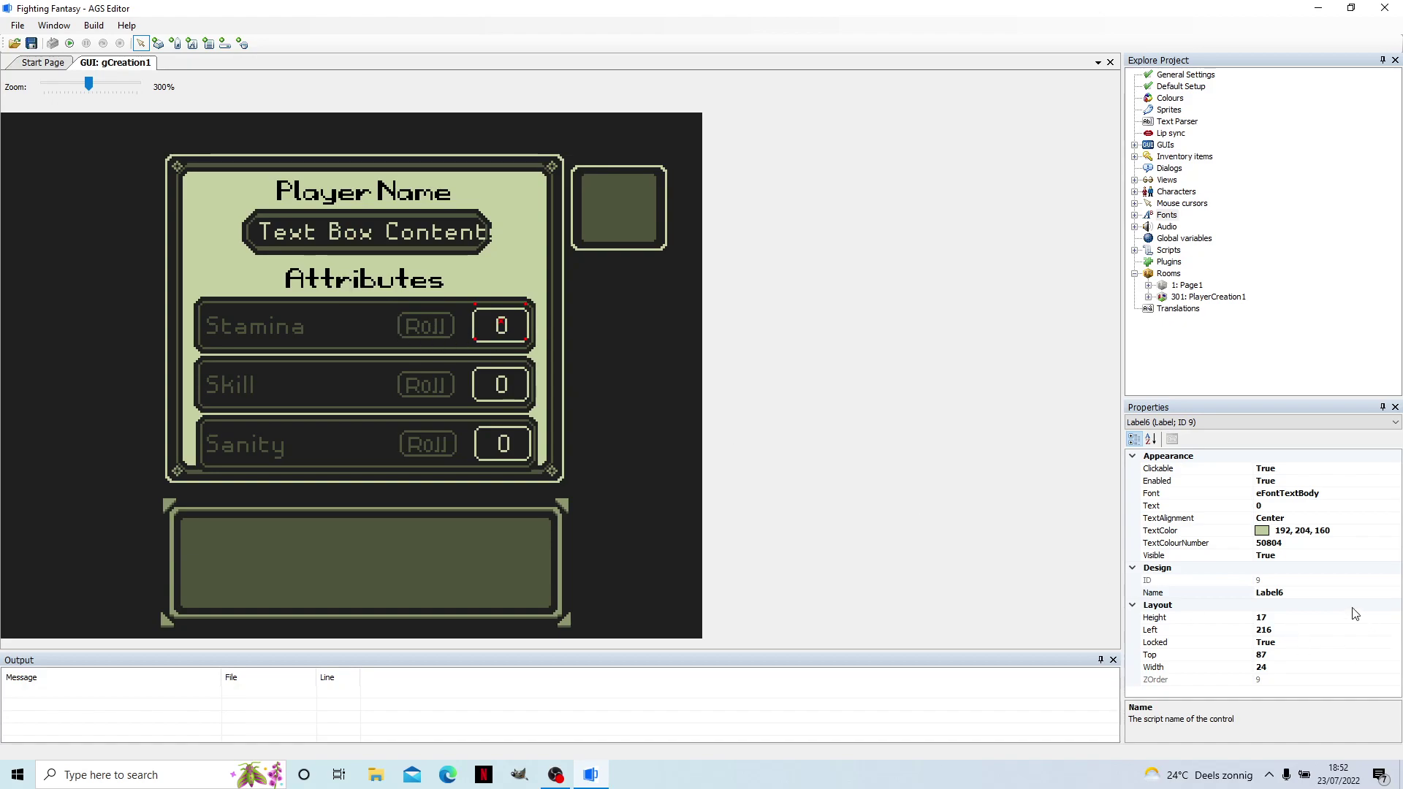
click(1306, 594)
double_click(1282, 592)
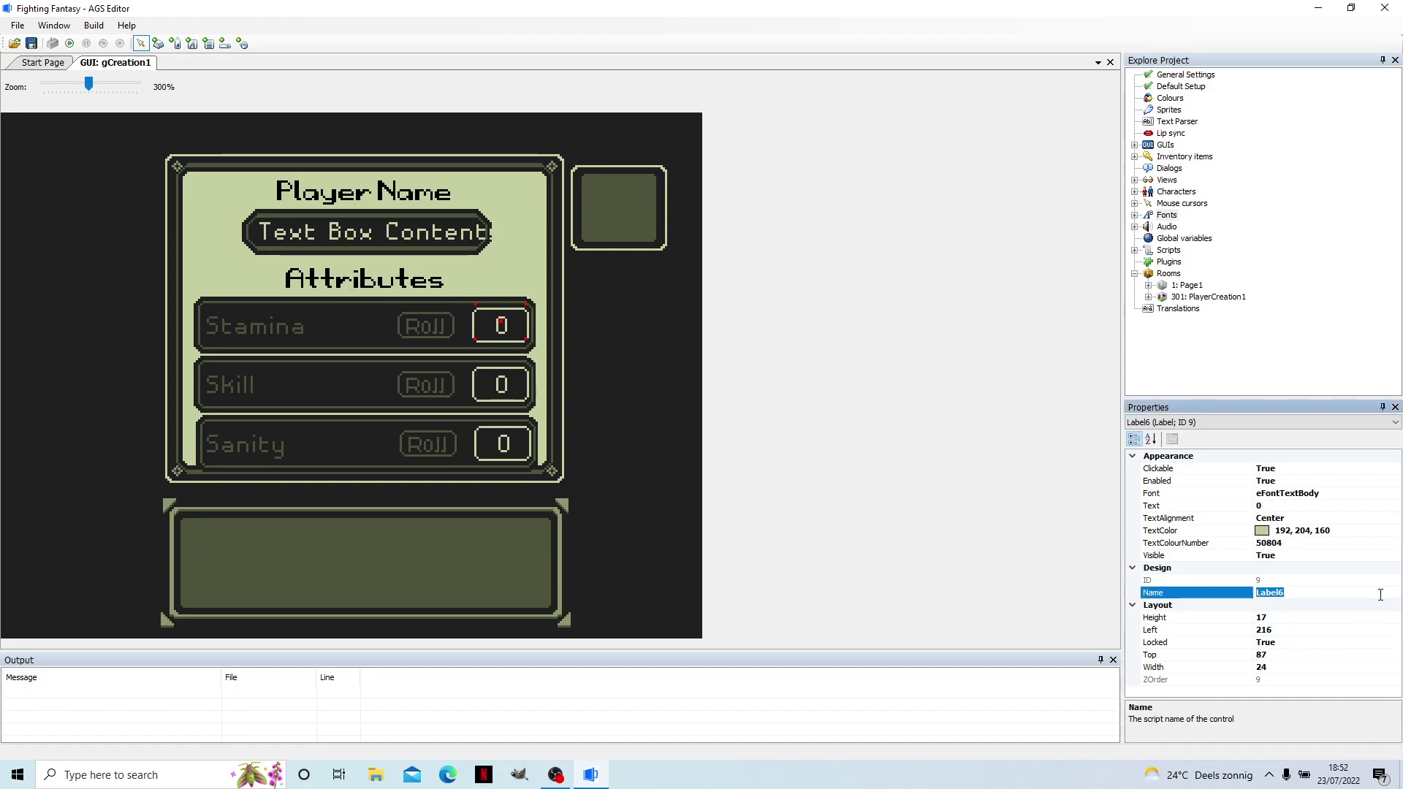
key(BackSpace)
key(Return)
click(504, 382)
click(1285, 597)
text(lSkill)
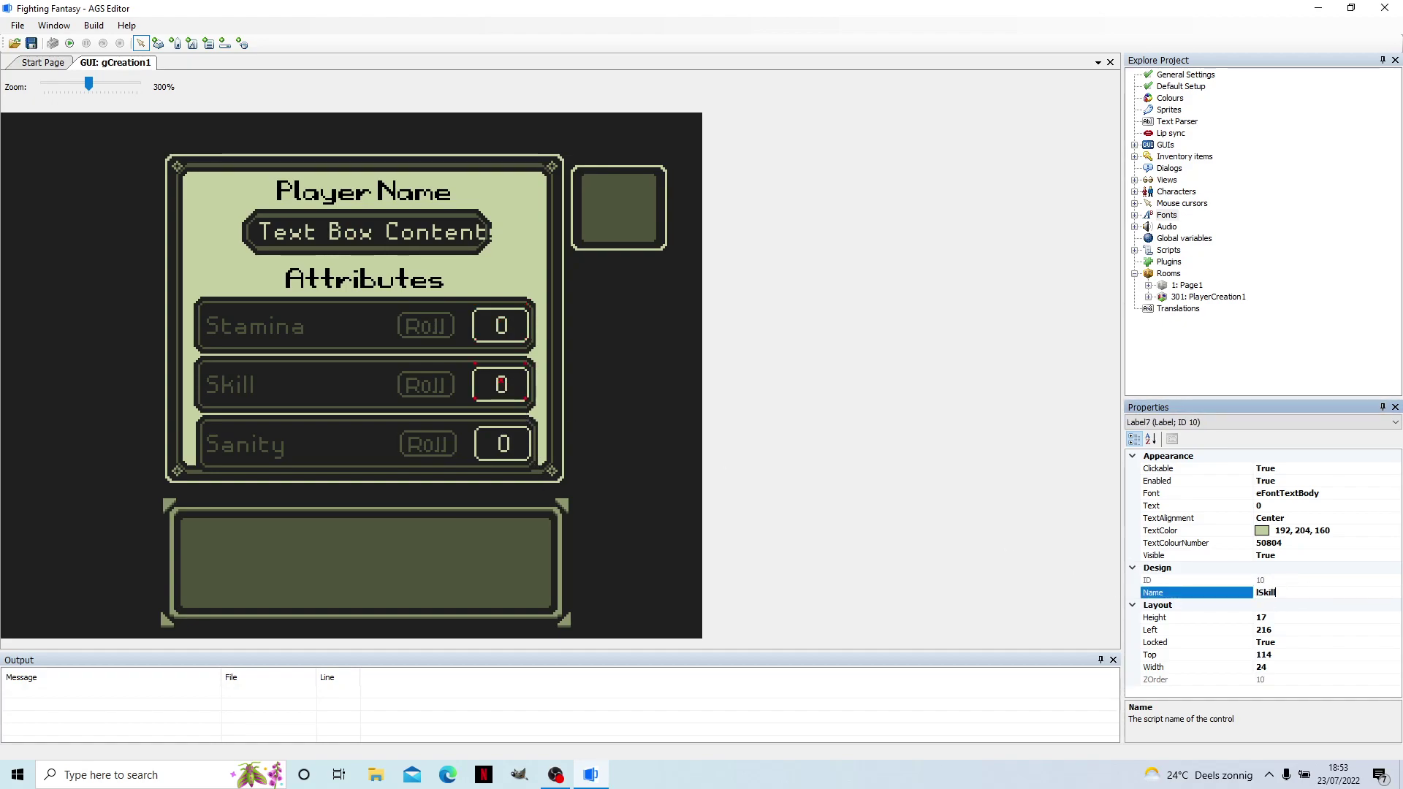
text(Resuklt)
key(Return)
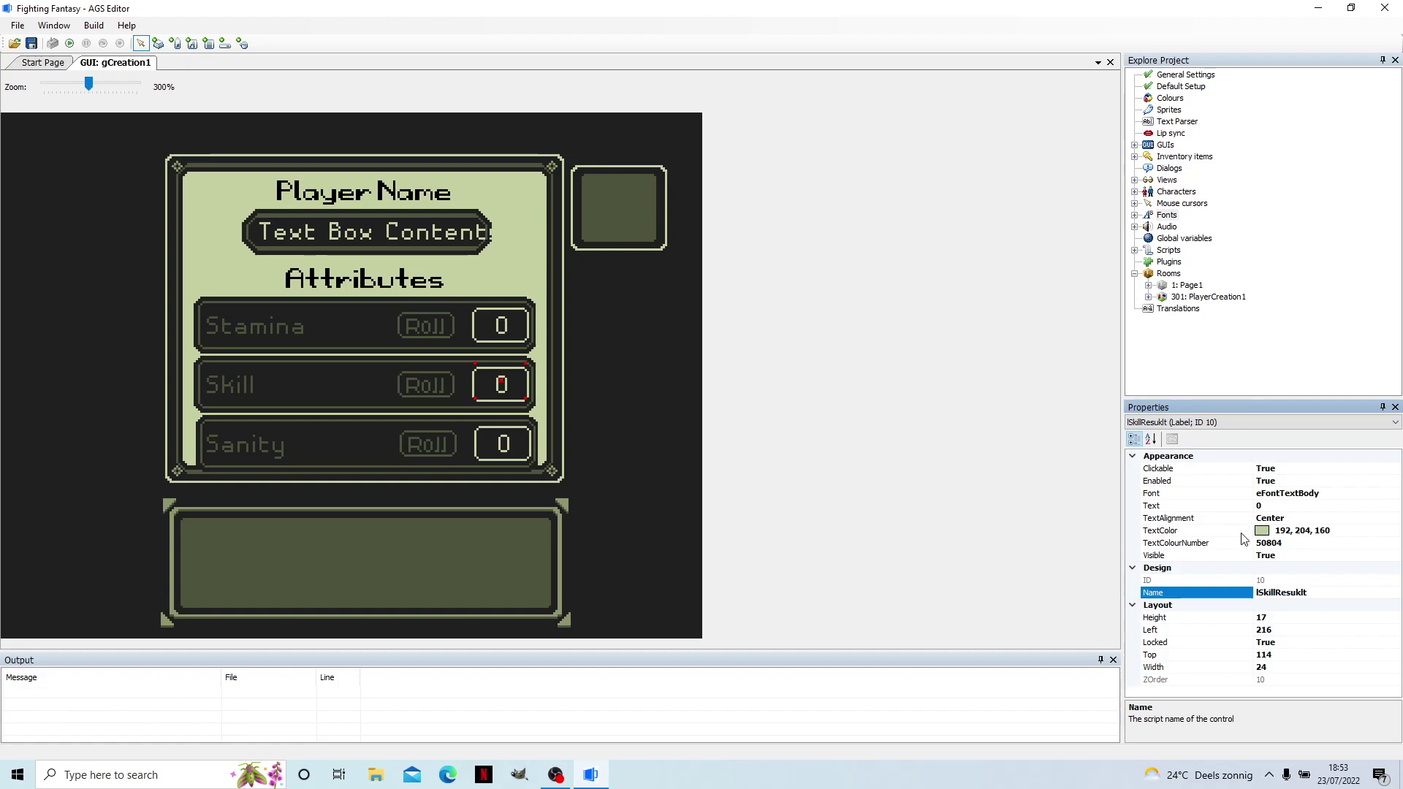
click(1307, 592)
key(BackSpace)
key(Return)
Name the Sanity value label lSanResult.
click(511, 454)
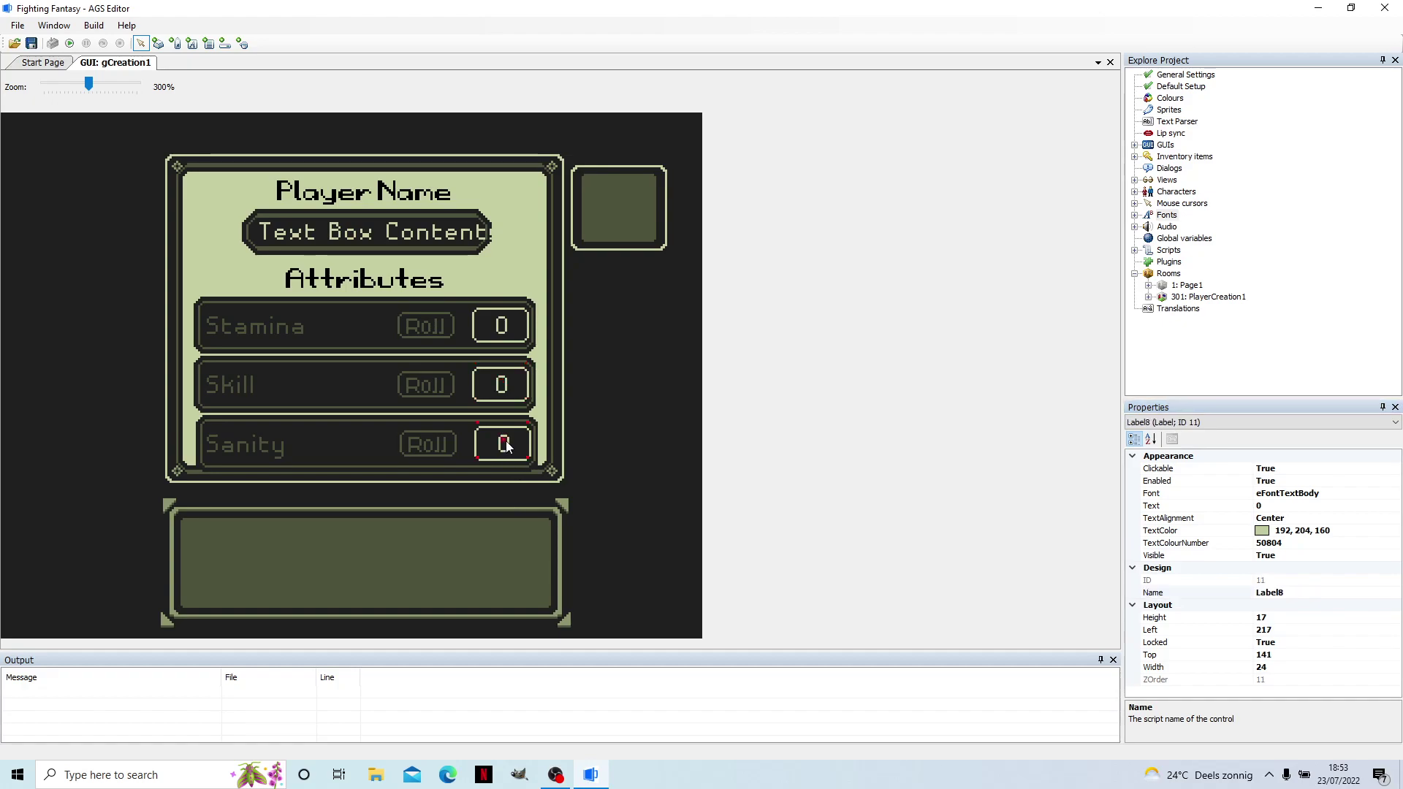
click(1284, 593)
text(lSanResult)
key(Return)
Rename the player name text box from TextBox1 to TextBox_PlayerName.
click(443, 231)
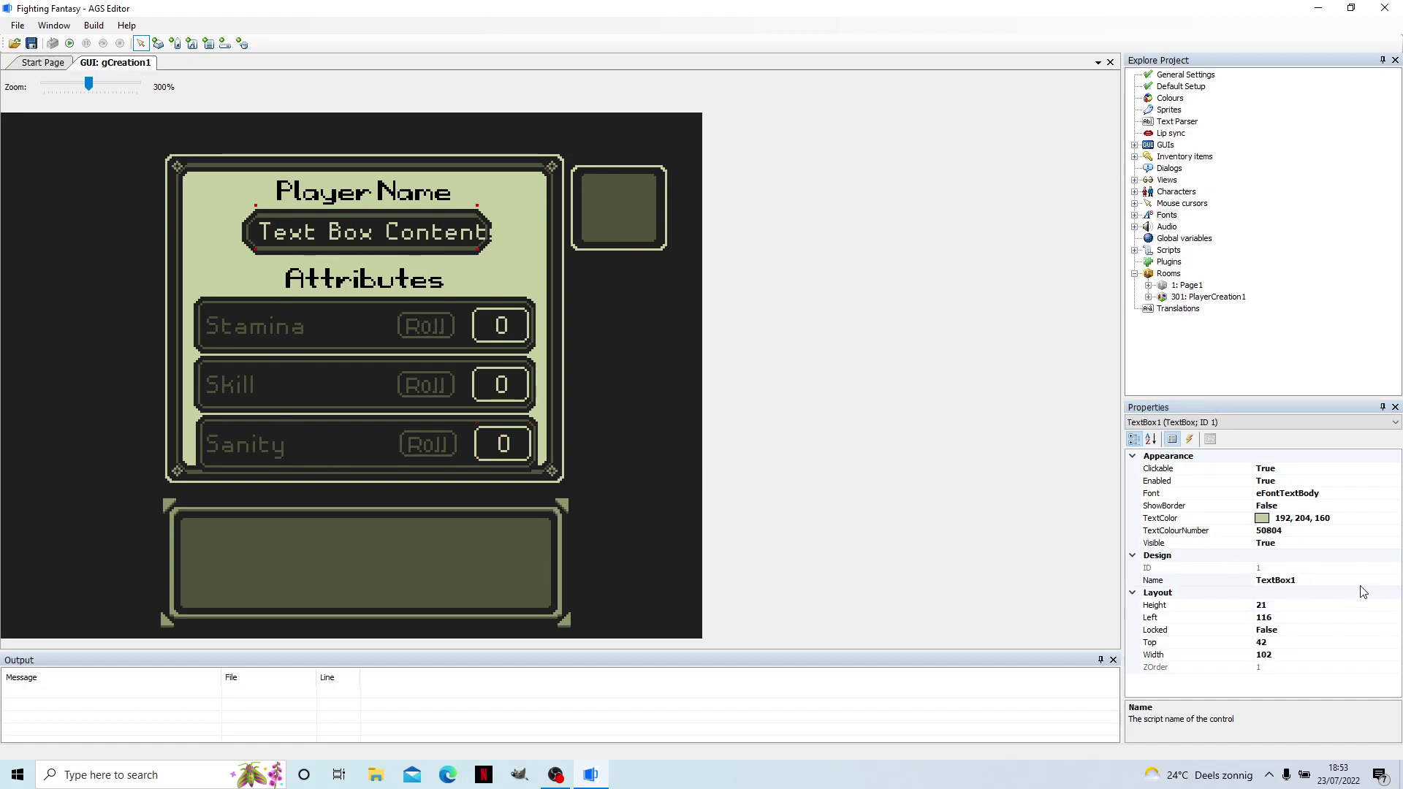
click(1152, 582)
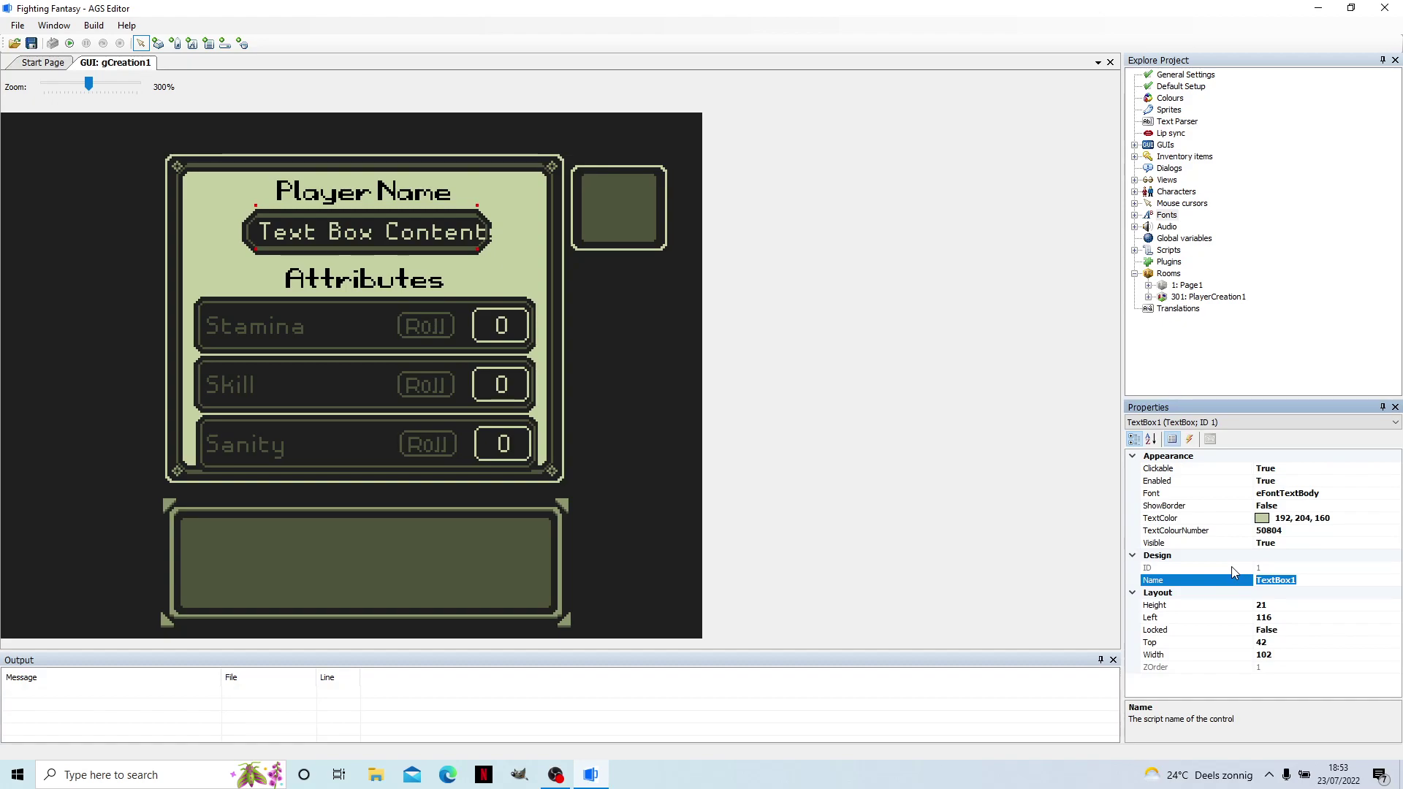
key(End)
key(BackSpace)
text(_PlayerName)
key(Return)
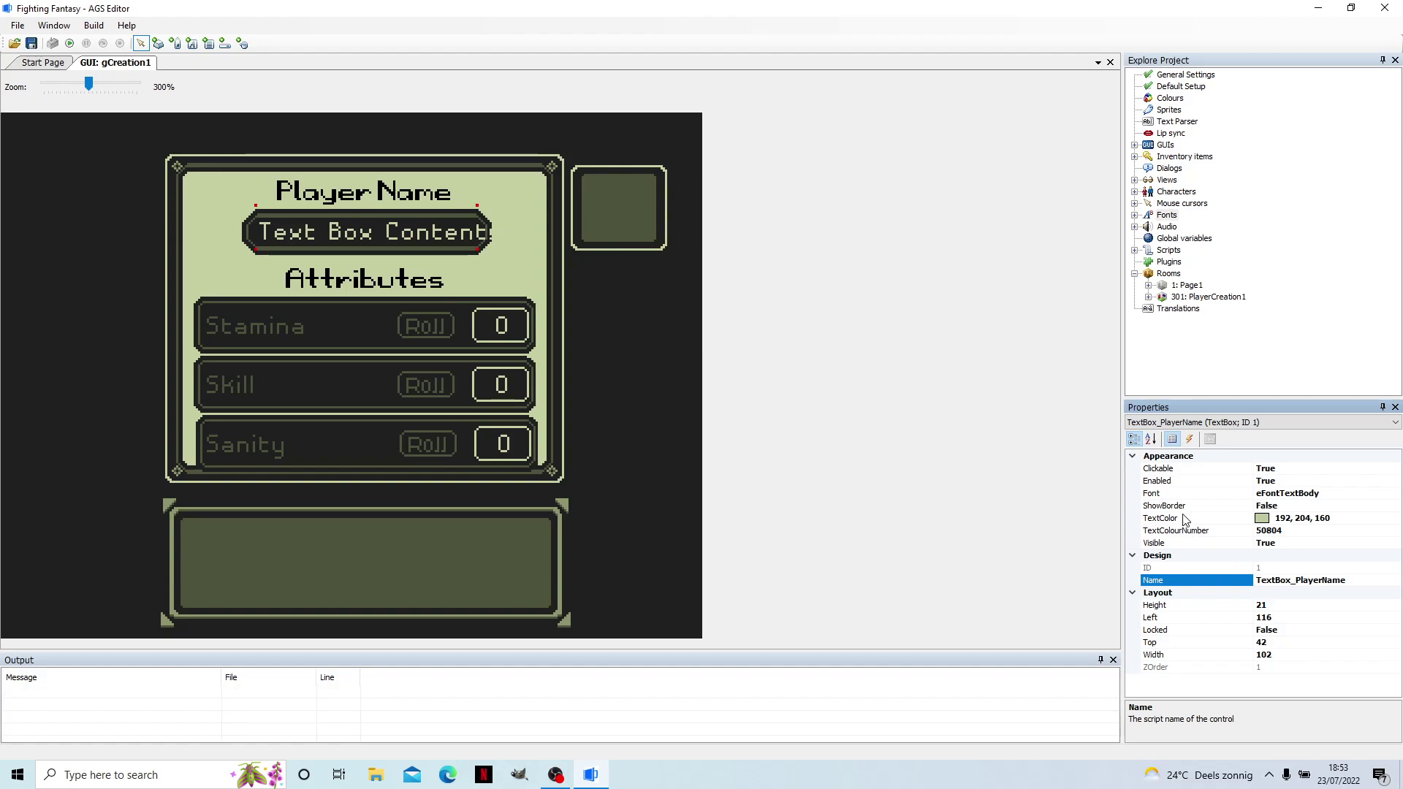
click(738, 346)
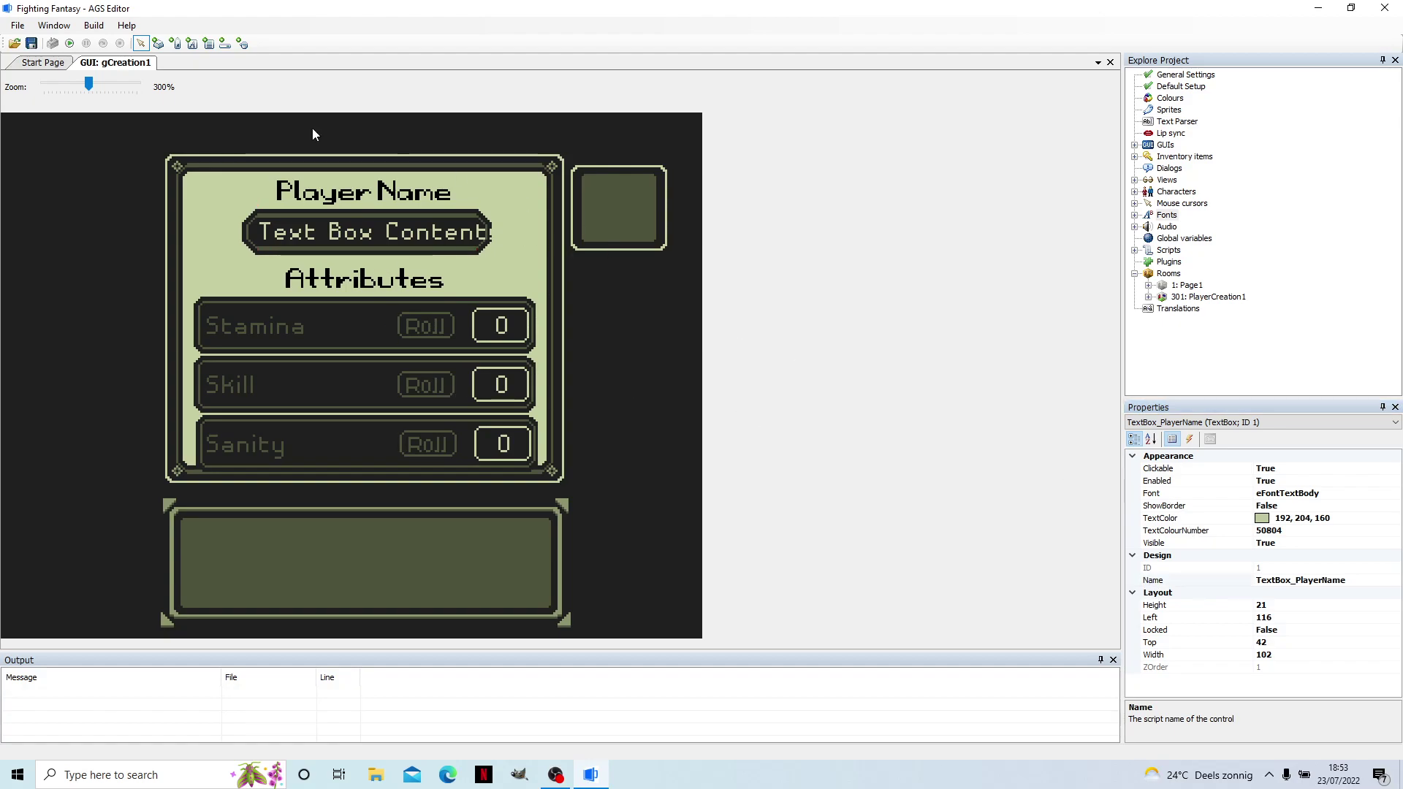
Draw a centre-aligned label across the top of the lower box.
click(181, 46)
drag(261, 522, 548, 548)
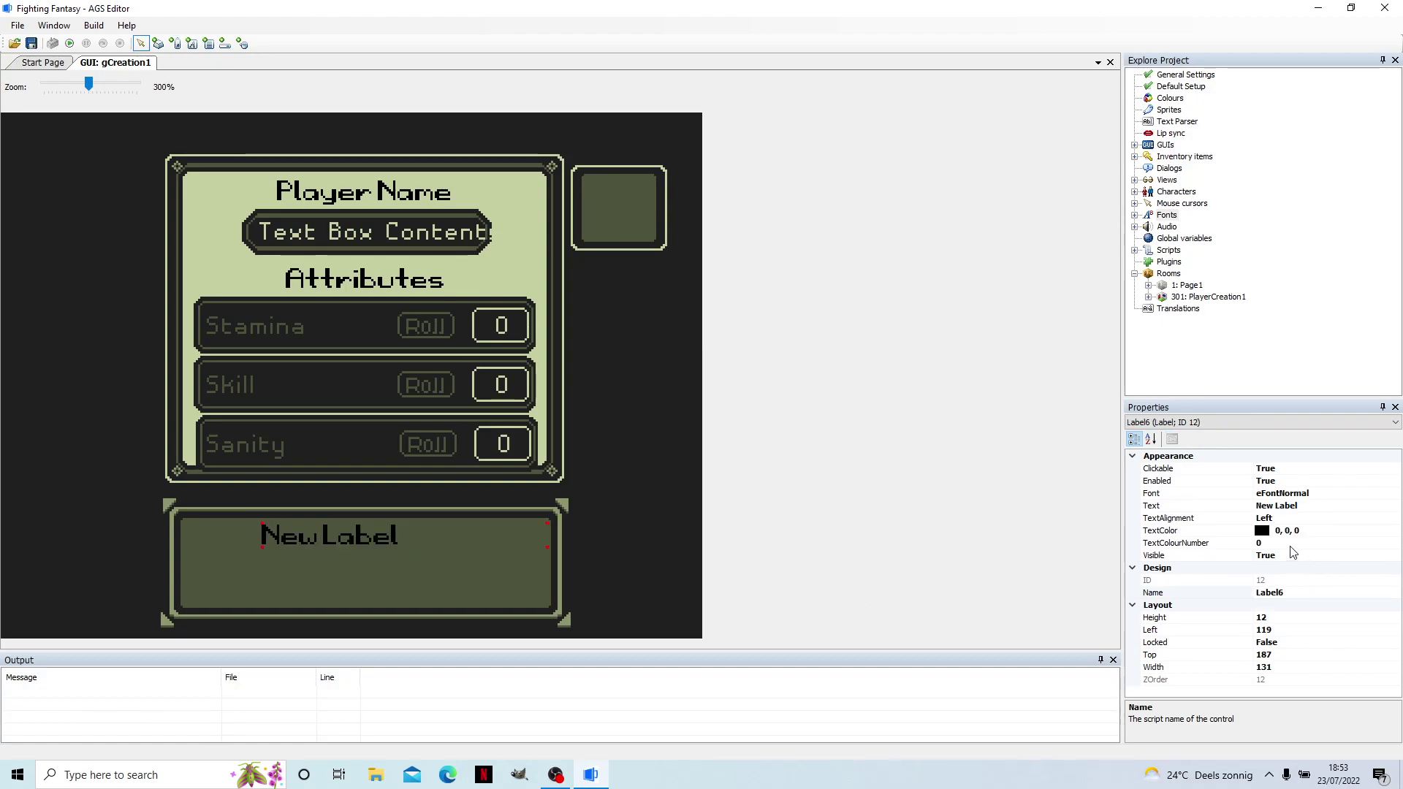
click(1311, 518)
click(1395, 518)
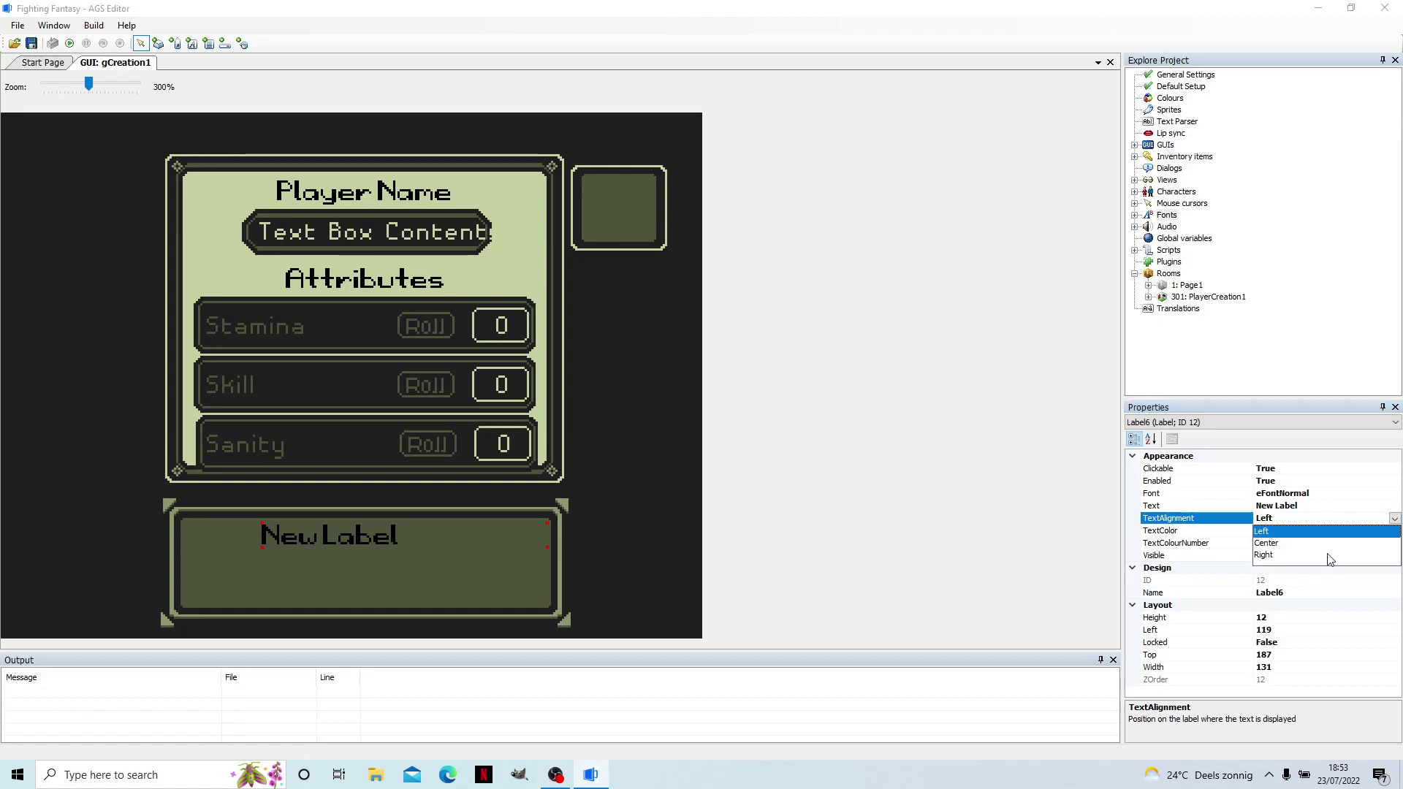
click(1289, 543)
drag(374, 542, 297, 537)
drag(467, 545, 549, 540)
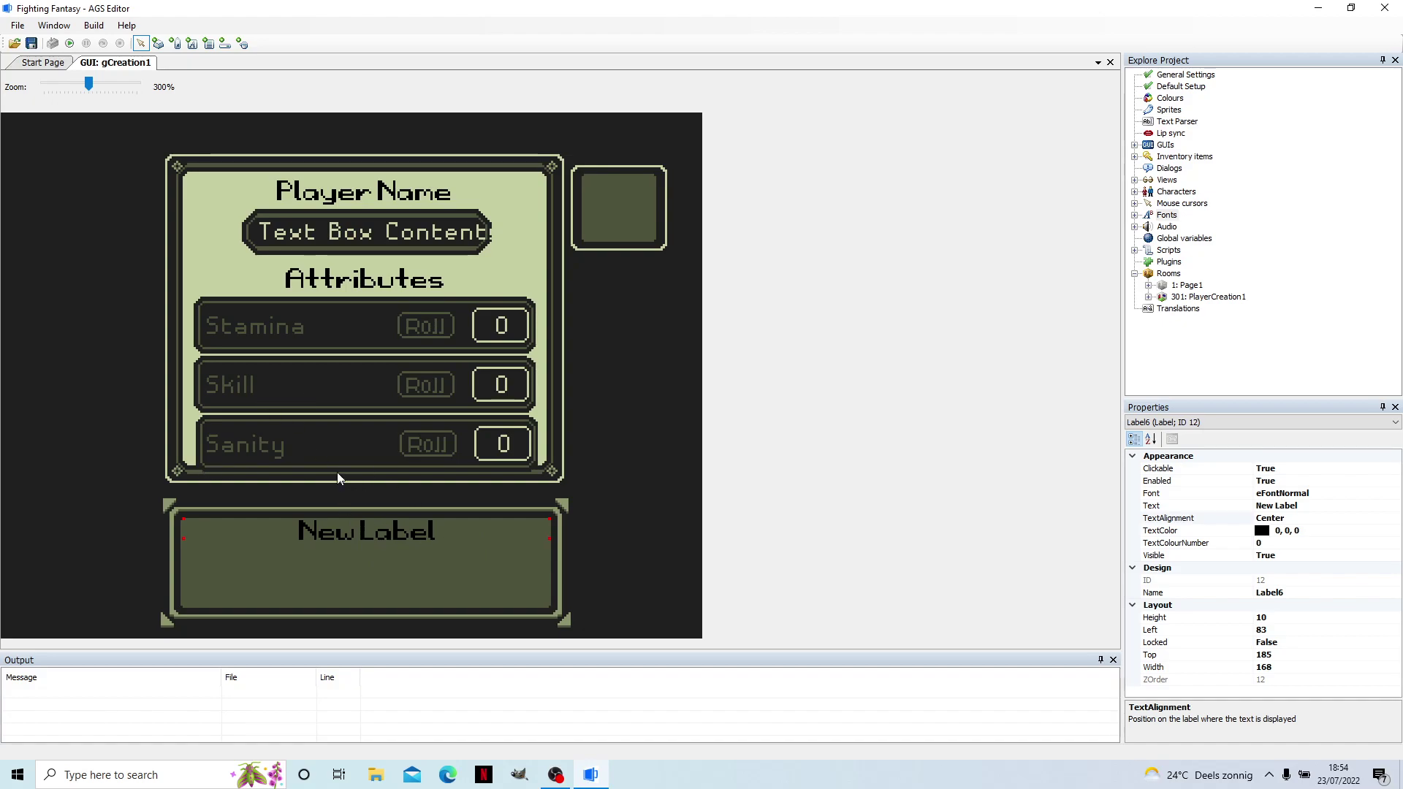
Set the new label's text to Label.
click(1297, 506)
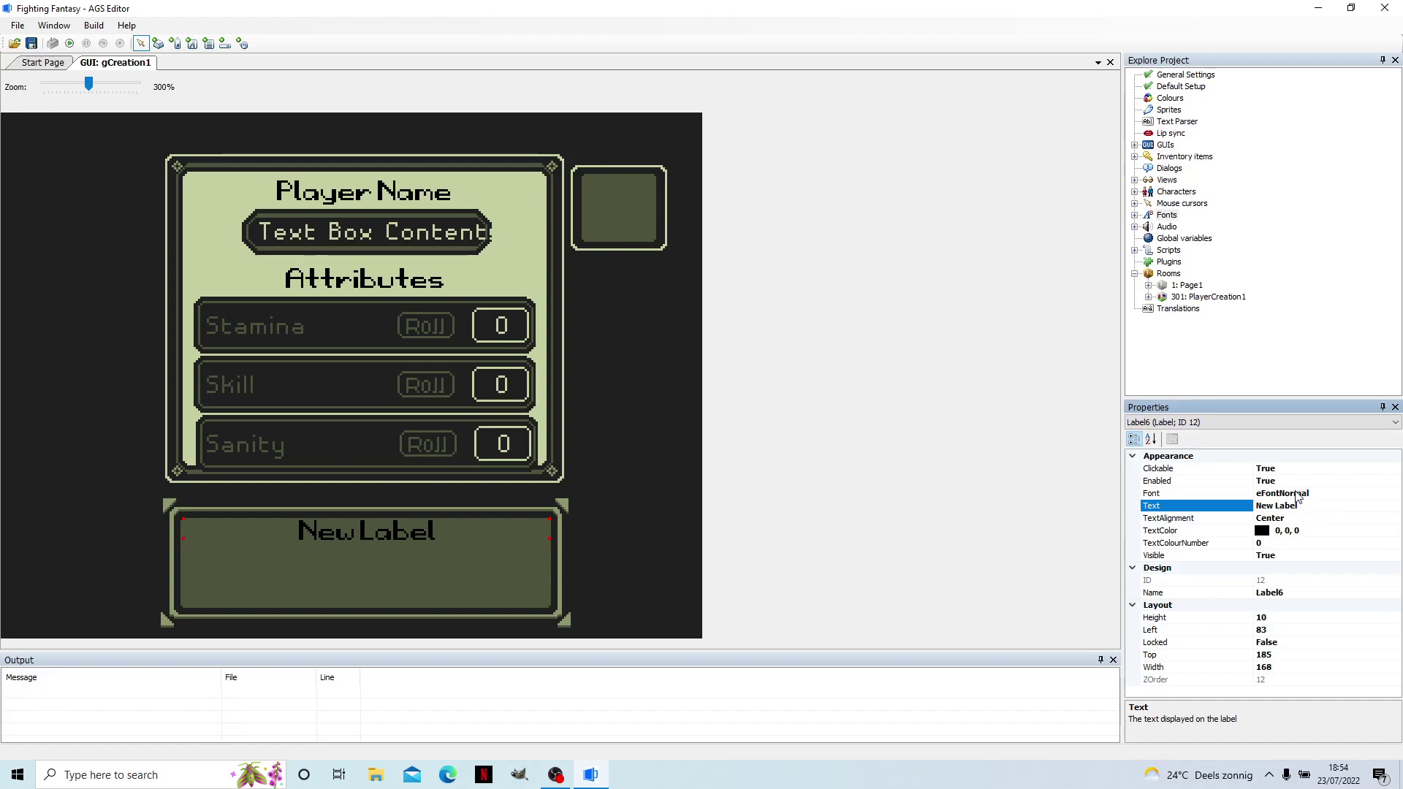
click(1308, 494)
click(1307, 508)
key(BackSpace)
click(995, 575)
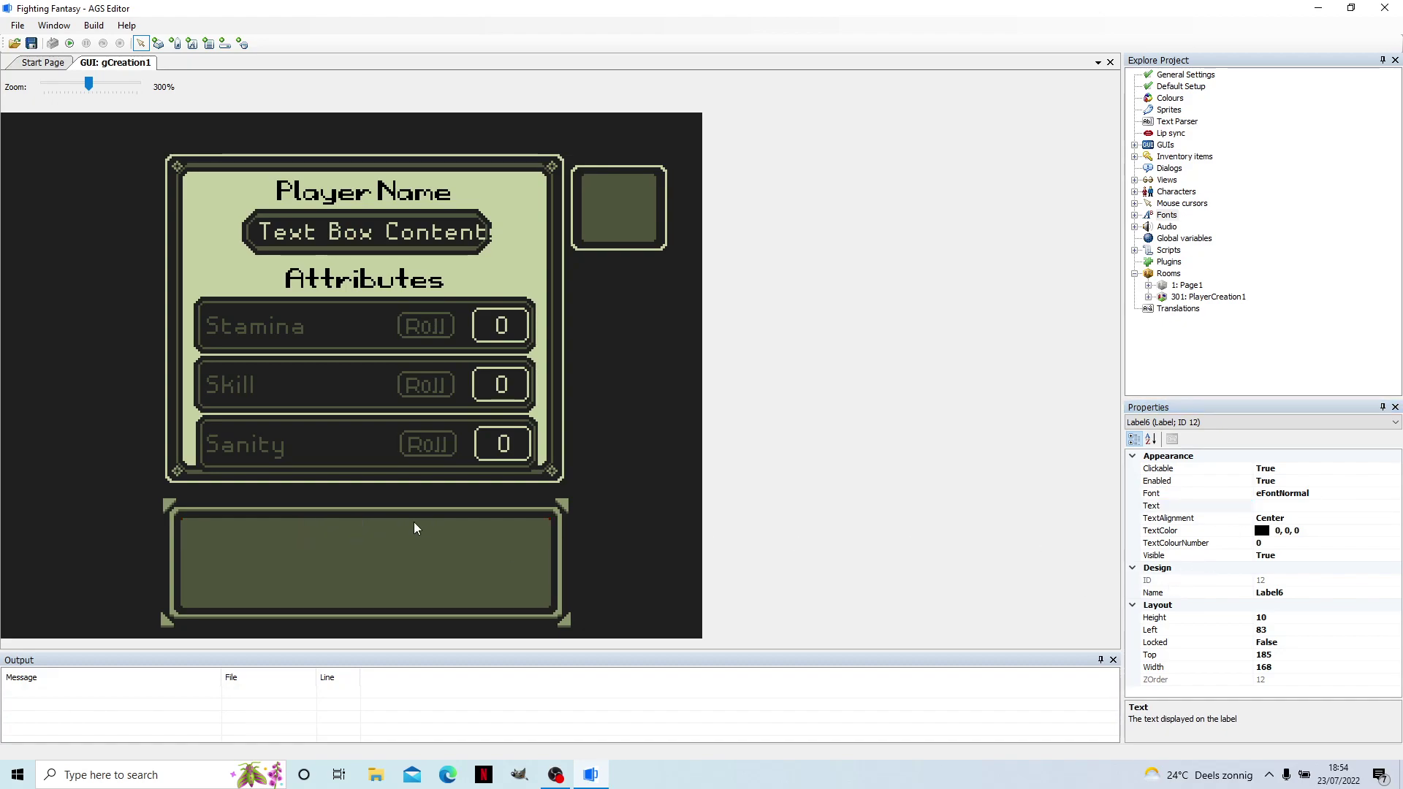
click(1280, 506)
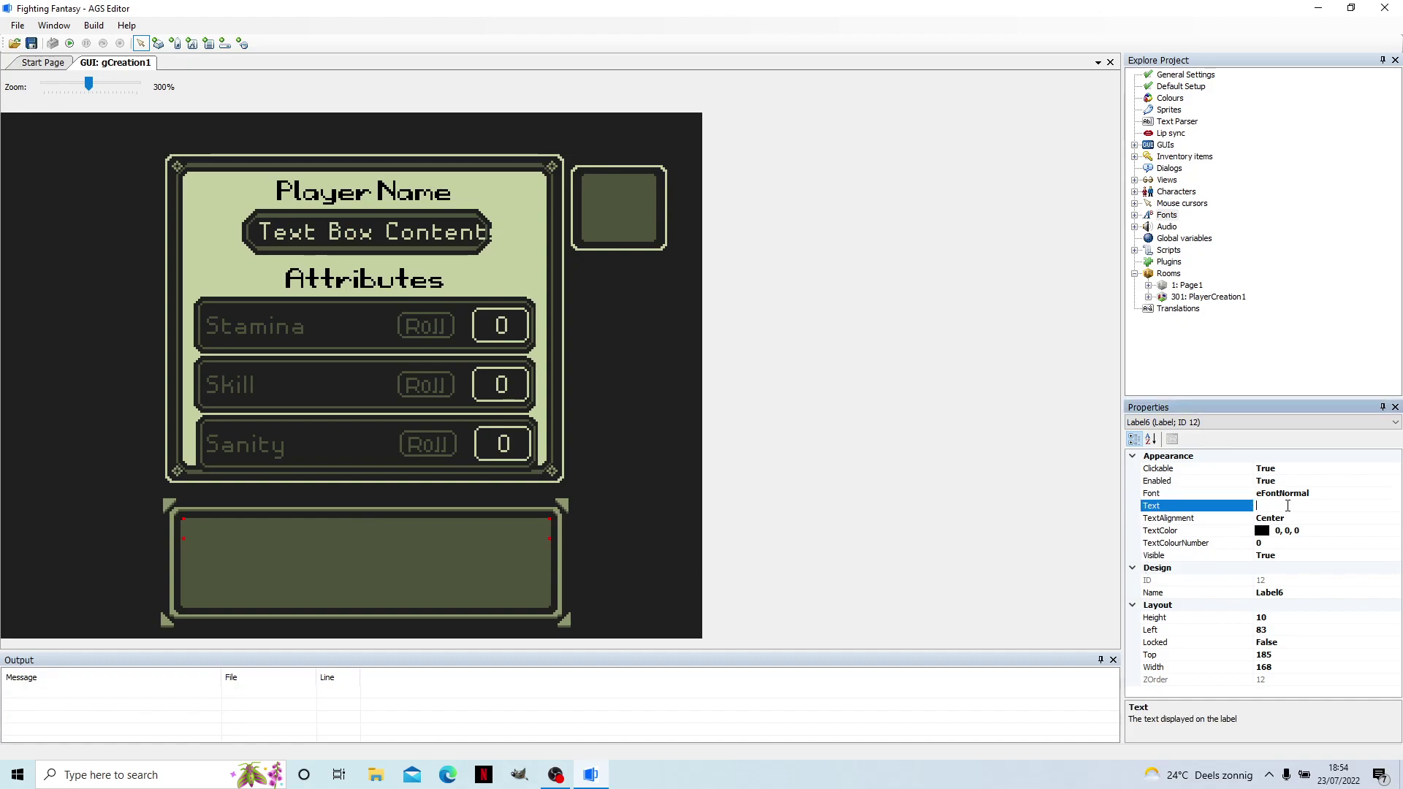
text(Label)
key(Return)
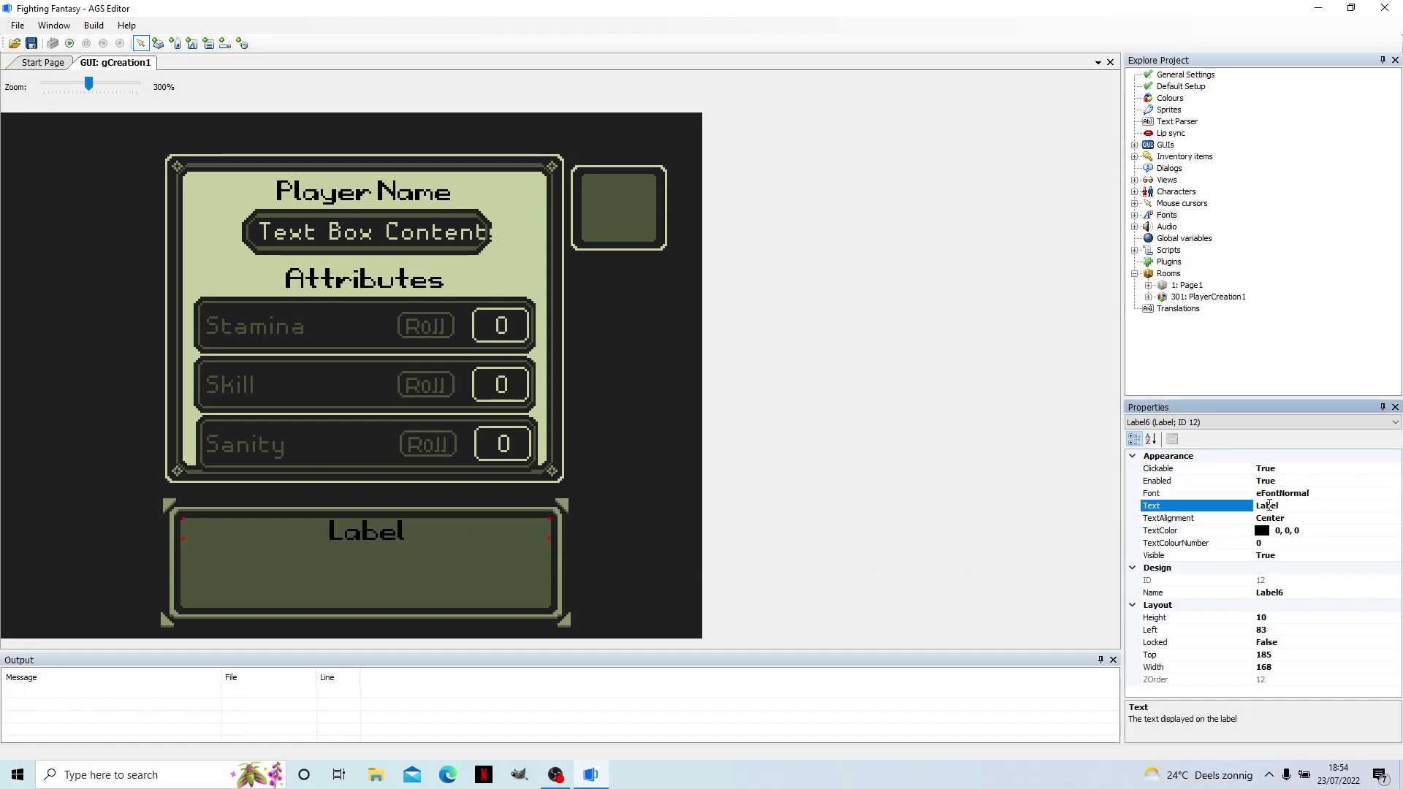
Rename the title label from Label6 to lAttributeTitle.
click(1280, 592)
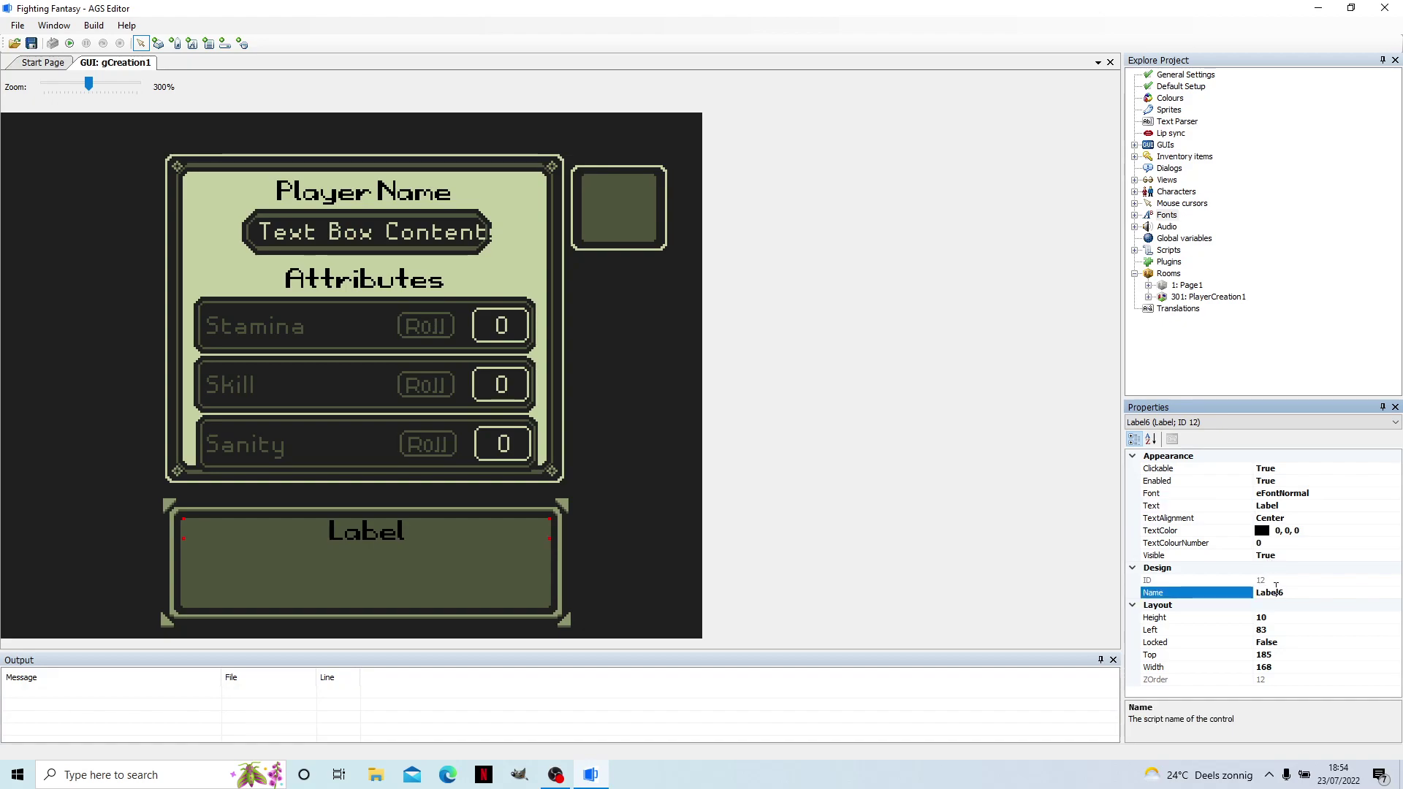
drag(1300, 593, 1216, 594)
text(lAttributeTitle)
key(Return)
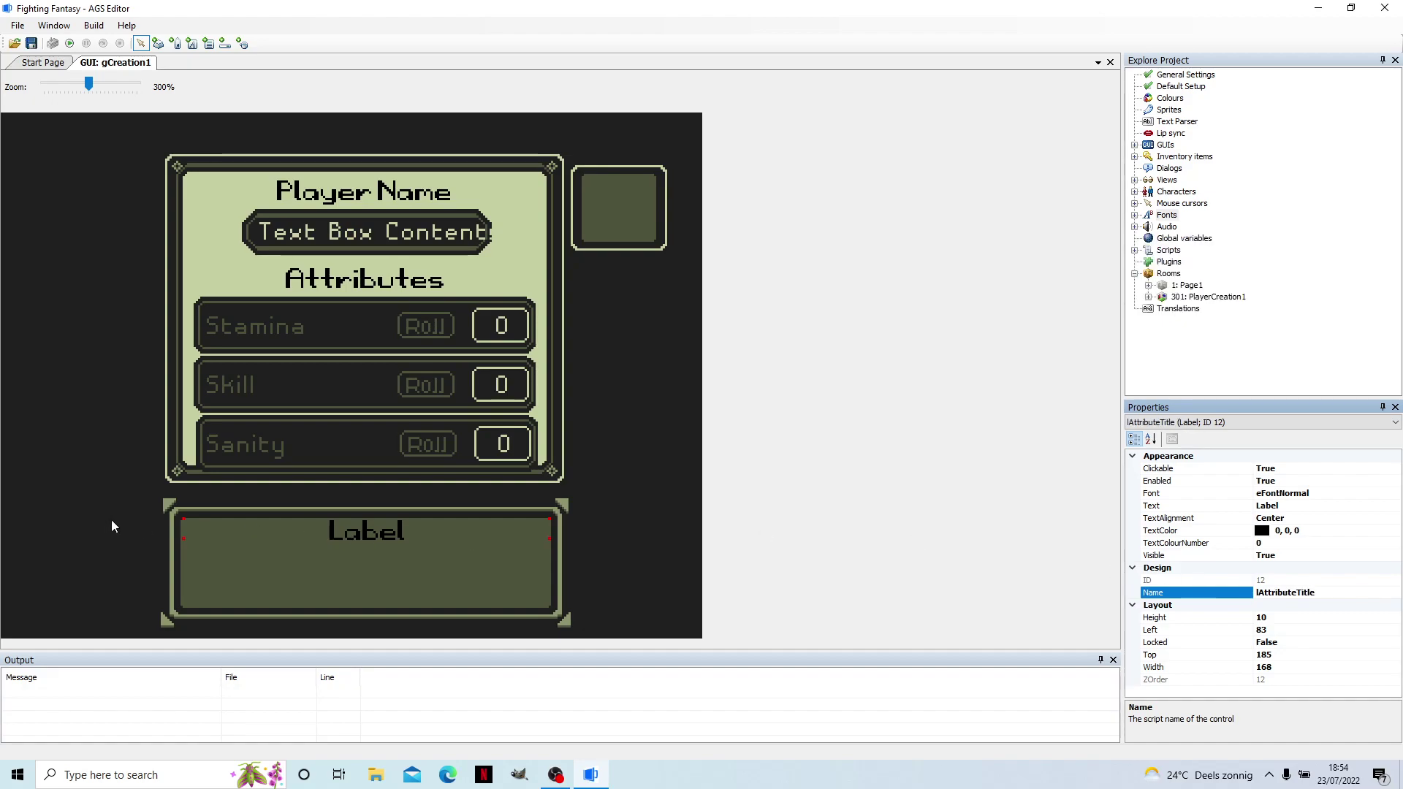
Draw a taller eFontTextBody label beneath the title in the lower box.
click(175, 43)
drag(182, 543, 548, 605)
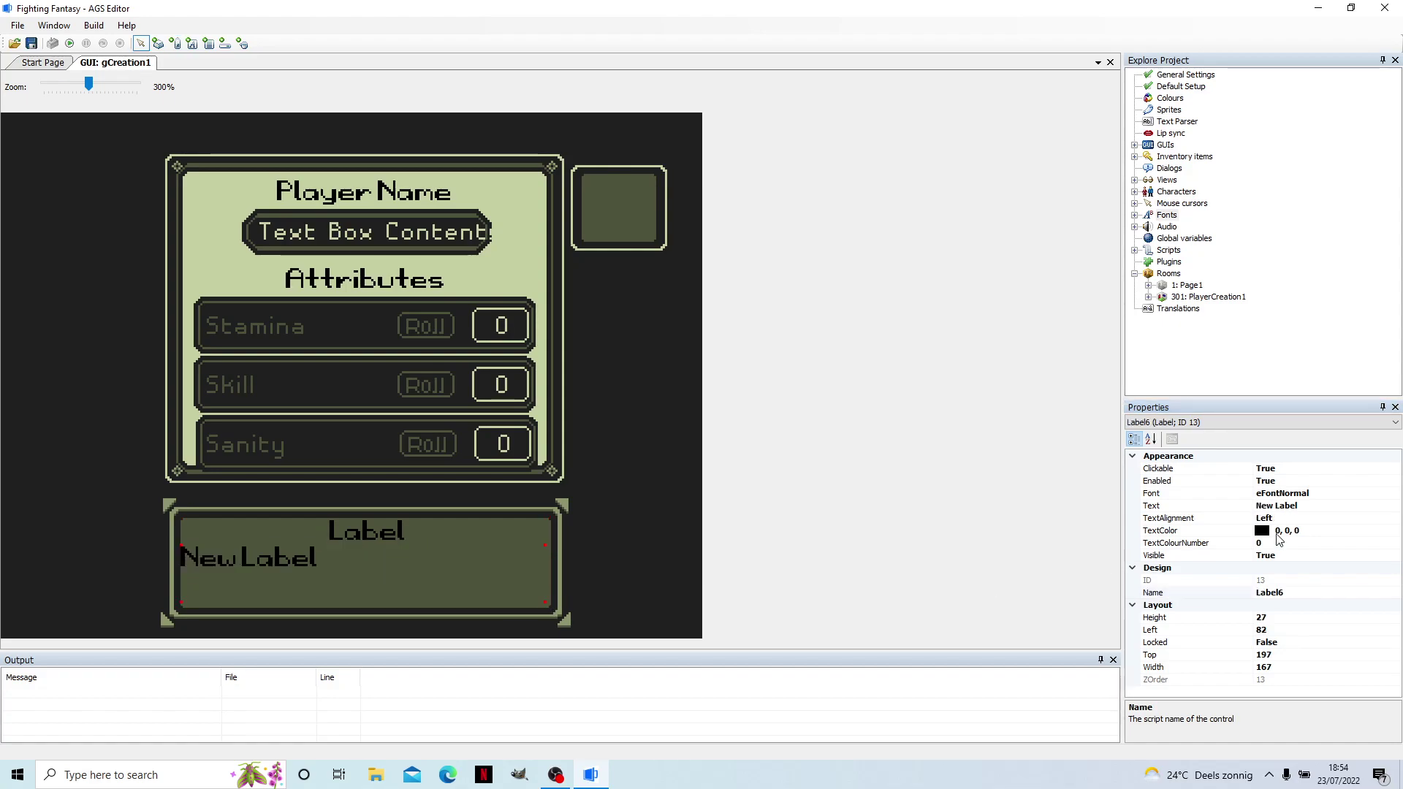
click(1375, 497)
click(1394, 494)
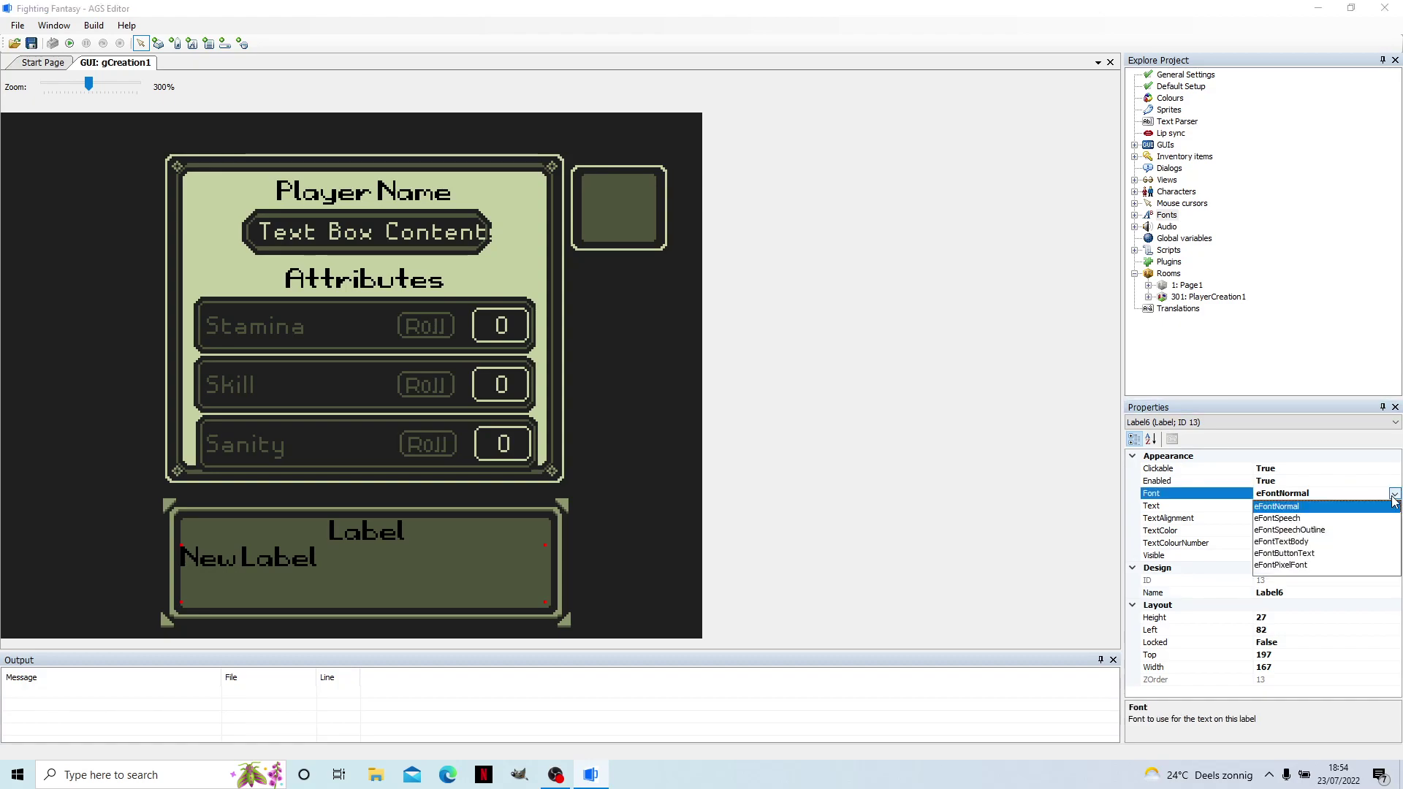
click(1304, 553)
drag(268, 567, 270, 545)
drag(548, 589, 520, 575)
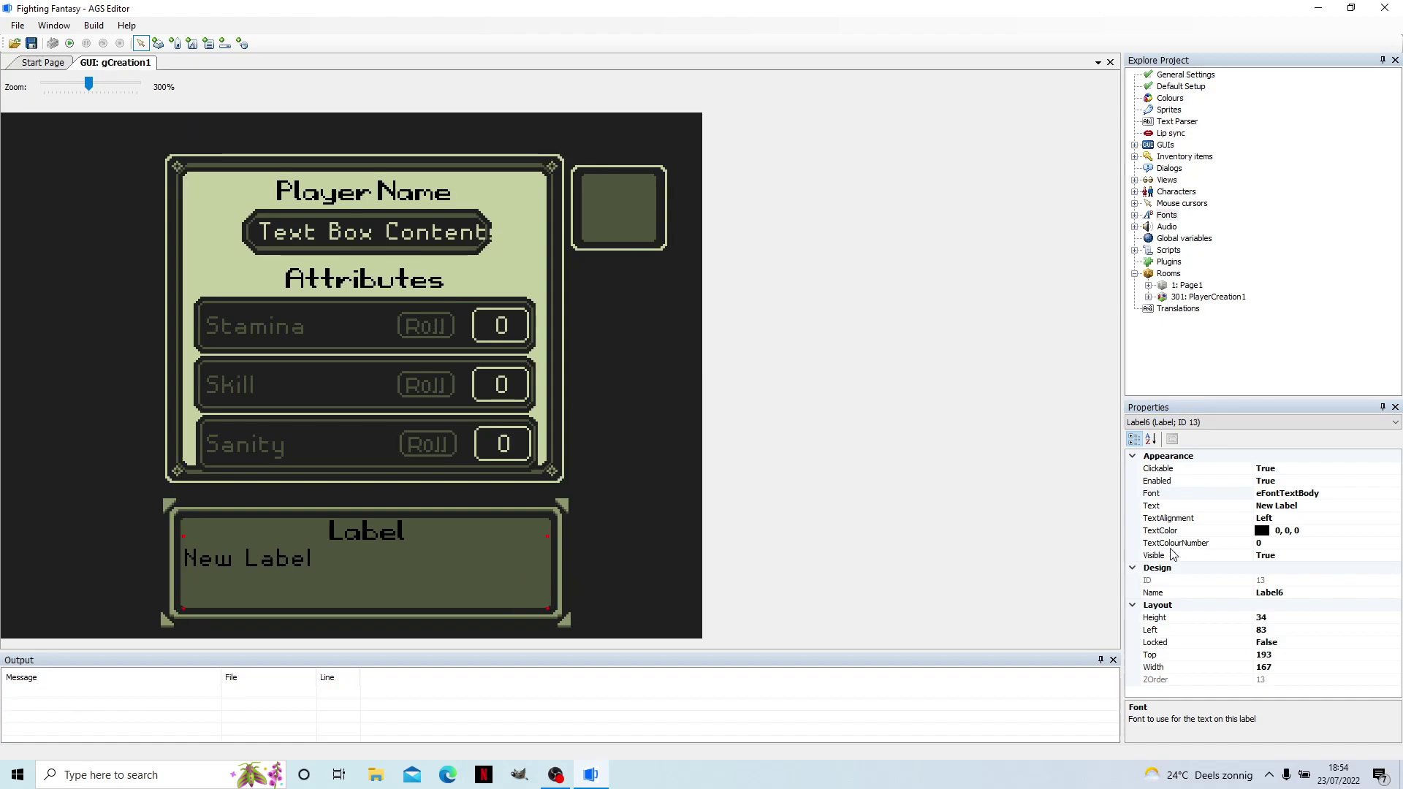
click(1298, 545)
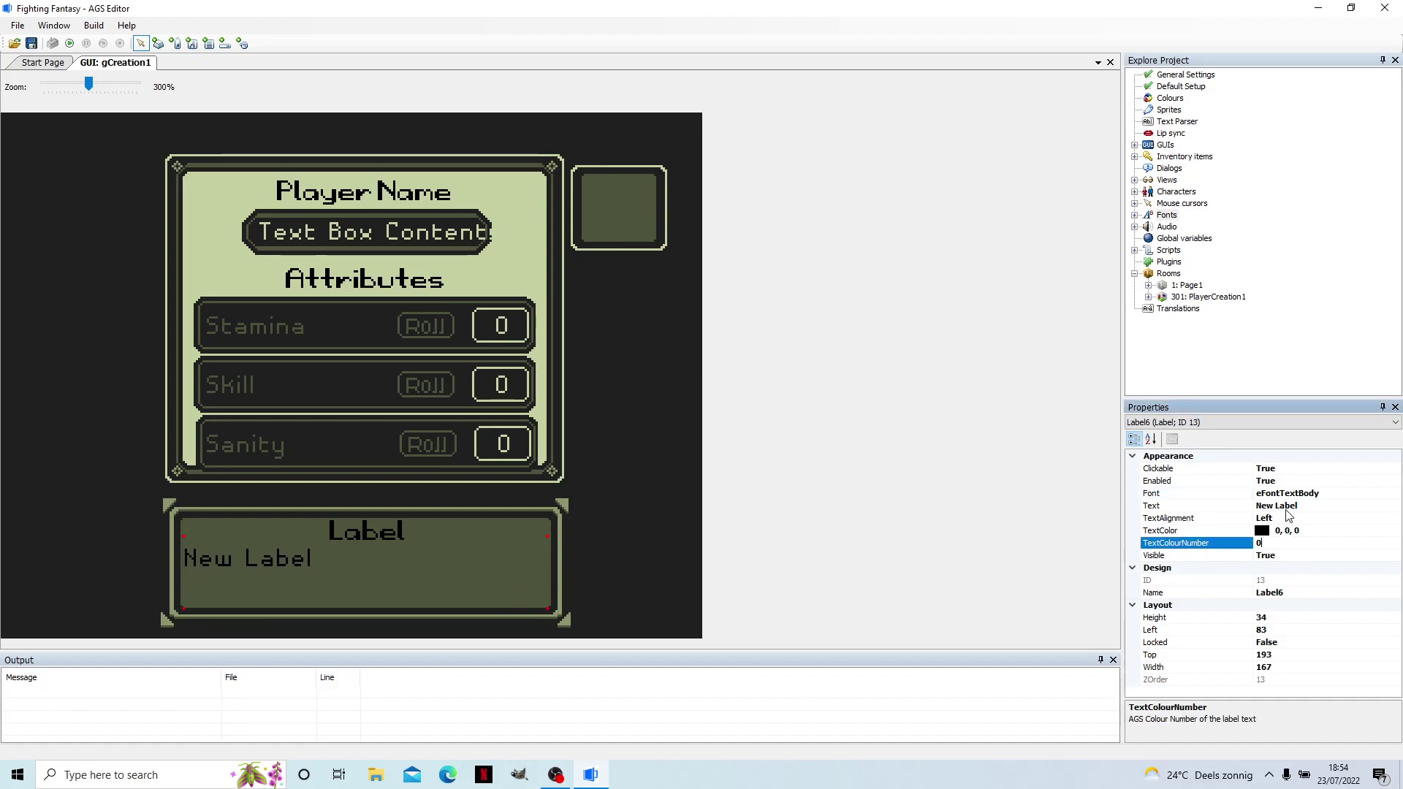
click(1301, 507)
Name the detail label lAttributeDetail.
click(1255, 592)
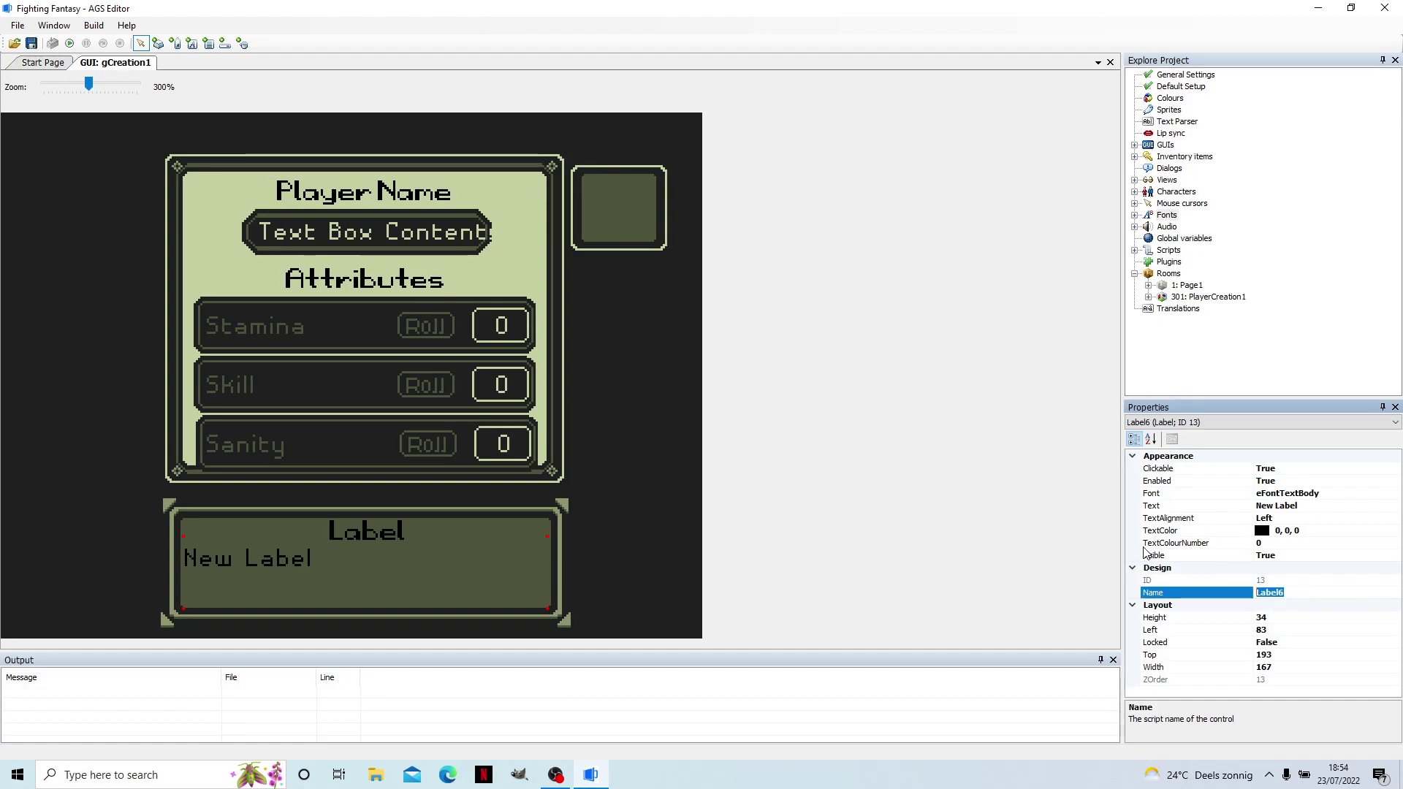
text(lAttributeDrtail)
key(BackSpace)
key(BackSpace)
key(BackSpace)
key(BackSpace)
key(BackSpace)
text(etail)
key(Return)
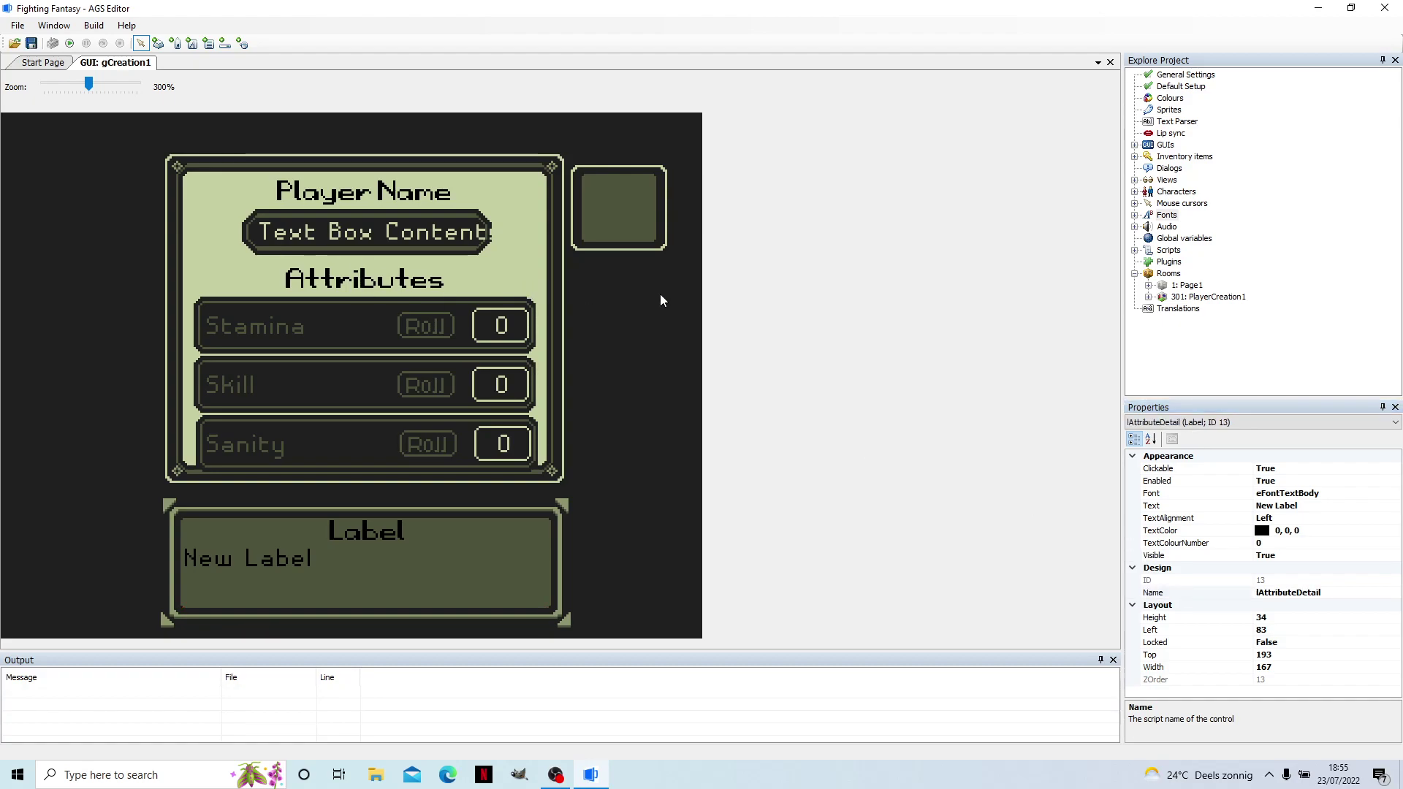